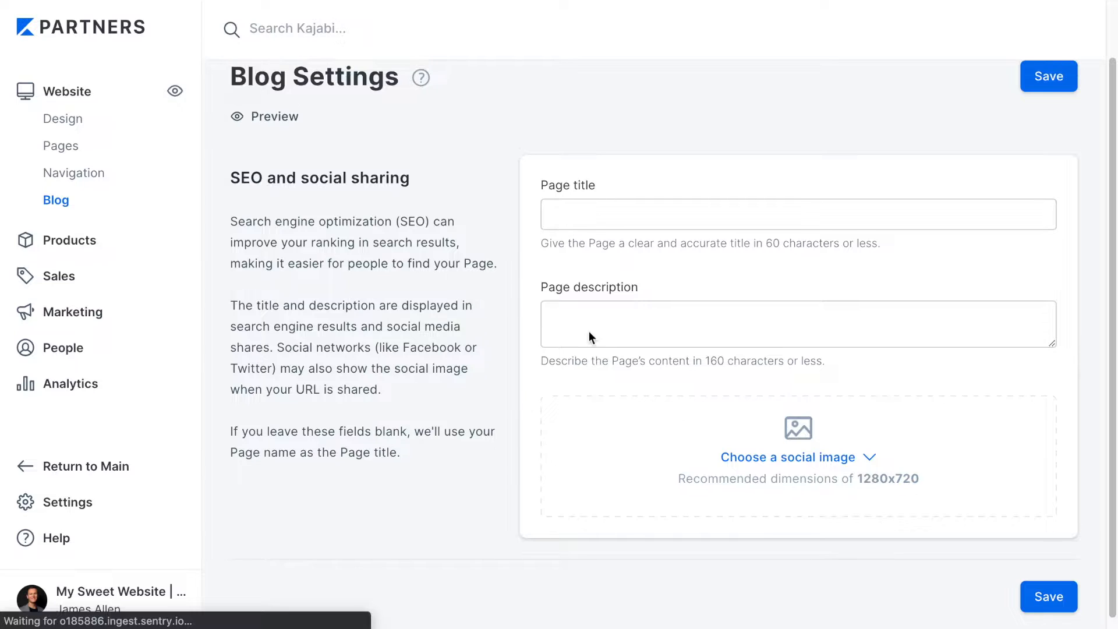
Step: Set the blog's page title to "Profit Your Knowledge Blog" and its page description to "this blog is awesome", and save the settings
{"action": "left_click", "coordinate": [591, 281]}
{"action": "left_click", "coordinate": [592, 323]}
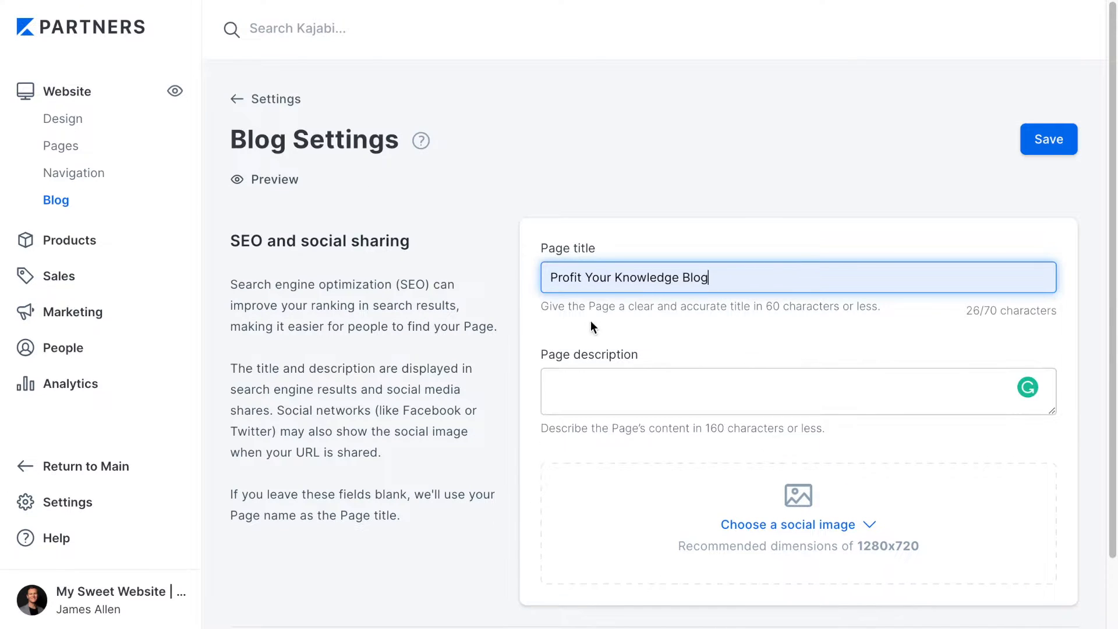
{"action": "left_click", "coordinate": [587, 375]}
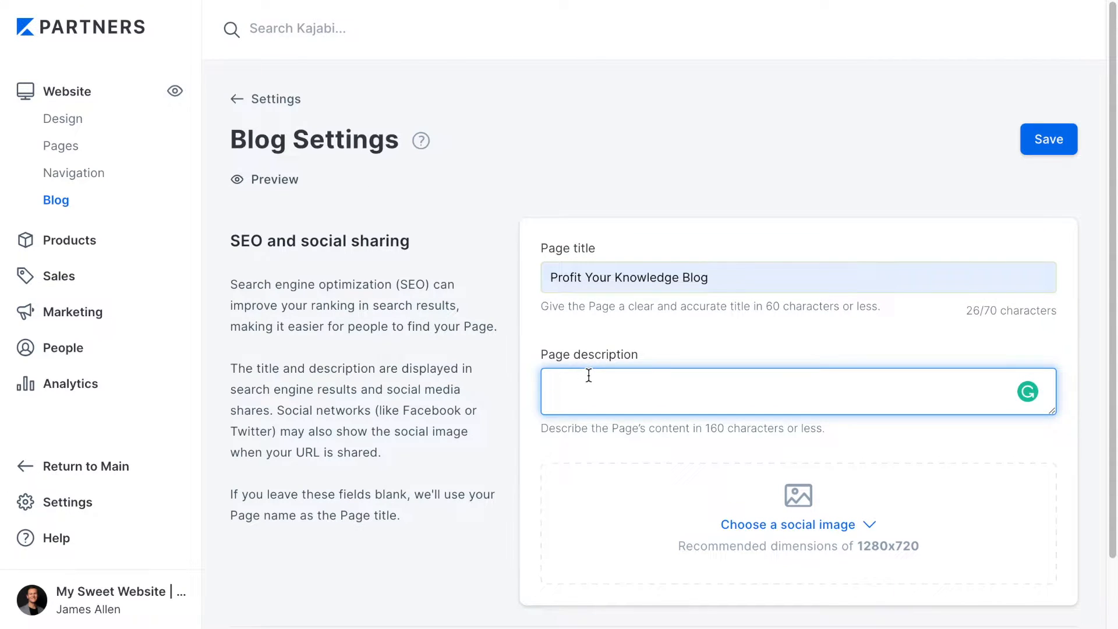
{"action": "type", "text": "this blog is awesome"}
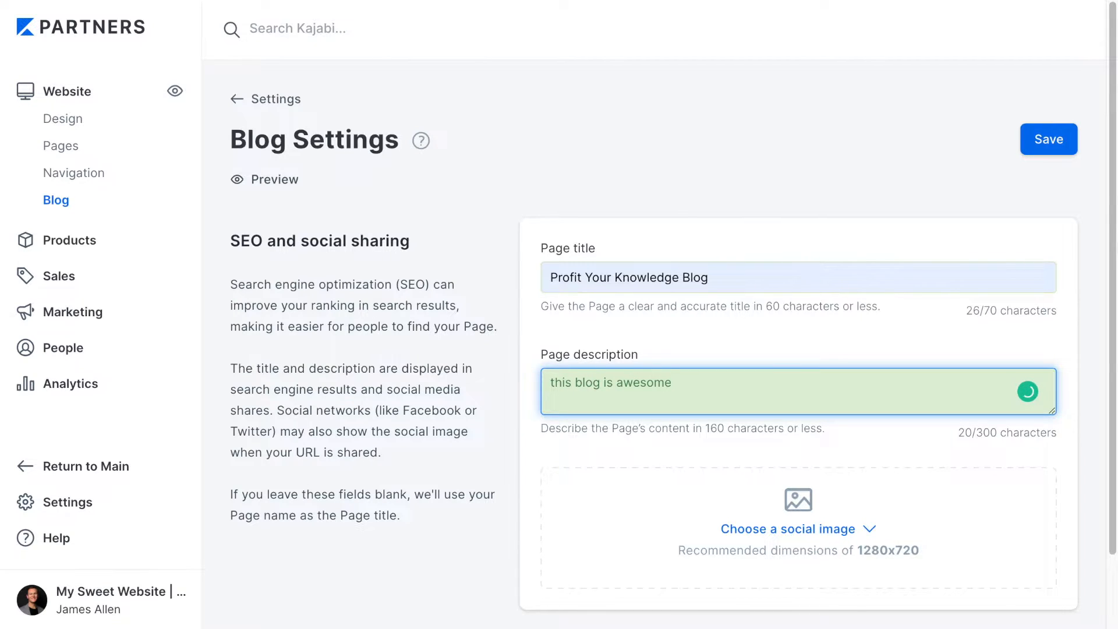
{"action": "left_click", "coordinate": [1046, 149]}
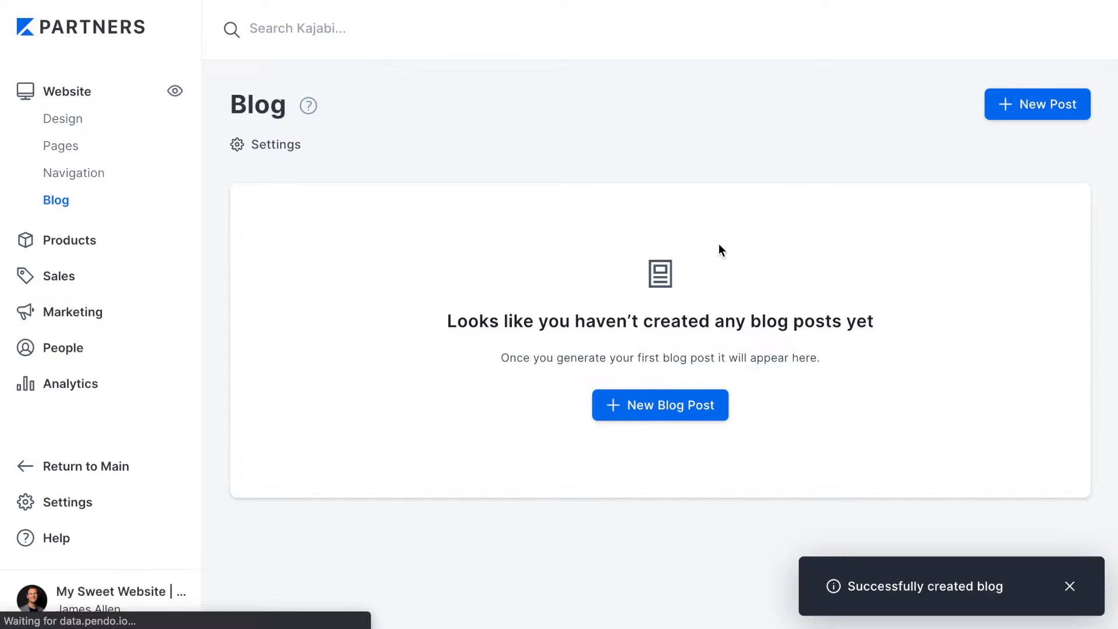
Step: Create a new blog post and look over its media, visibility, post details and blog image options
{"action": "left_click", "coordinate": [650, 413]}
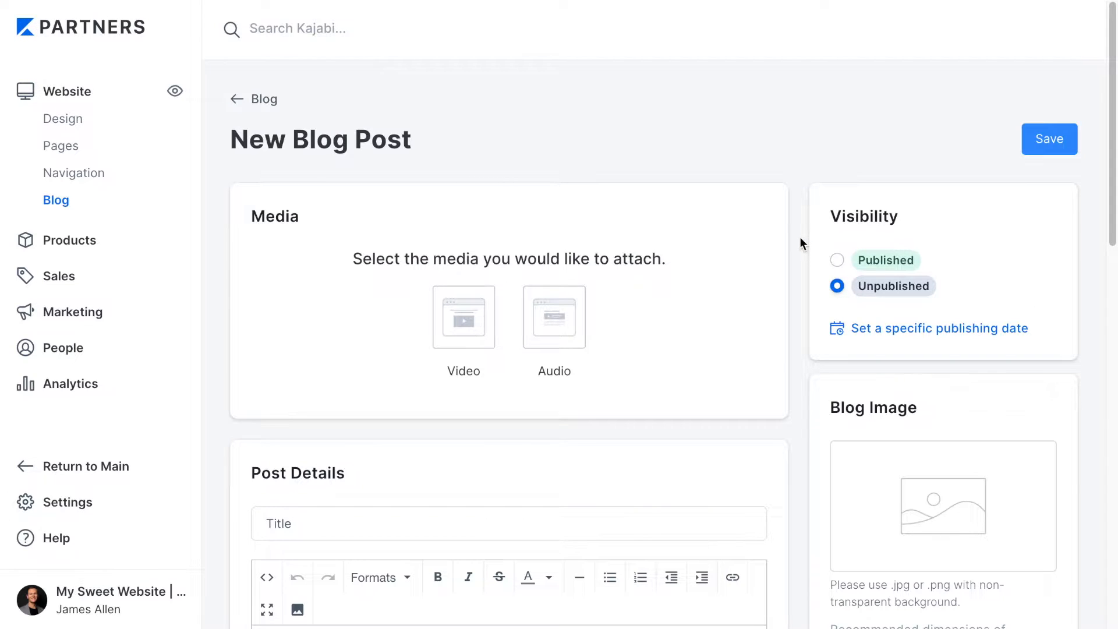
{"action": "scroll", "coordinate": [500, 292], "scroll_direction": "down", "scroll_amount": 3}
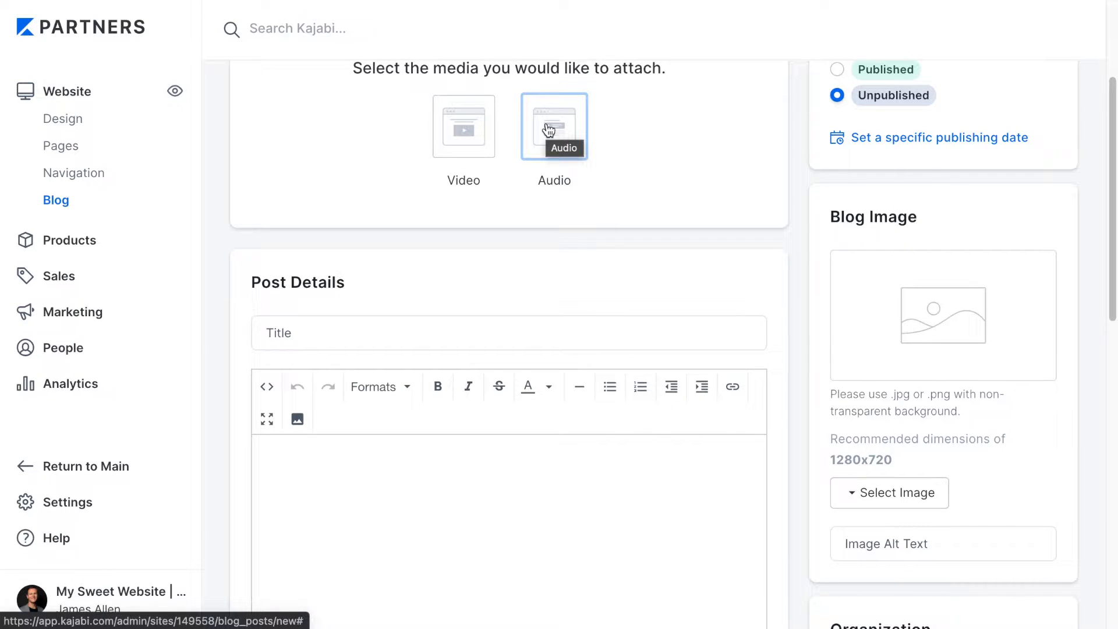
{"action": "scroll", "coordinate": [549, 129], "scroll_direction": "up", "scroll_amount": 1}
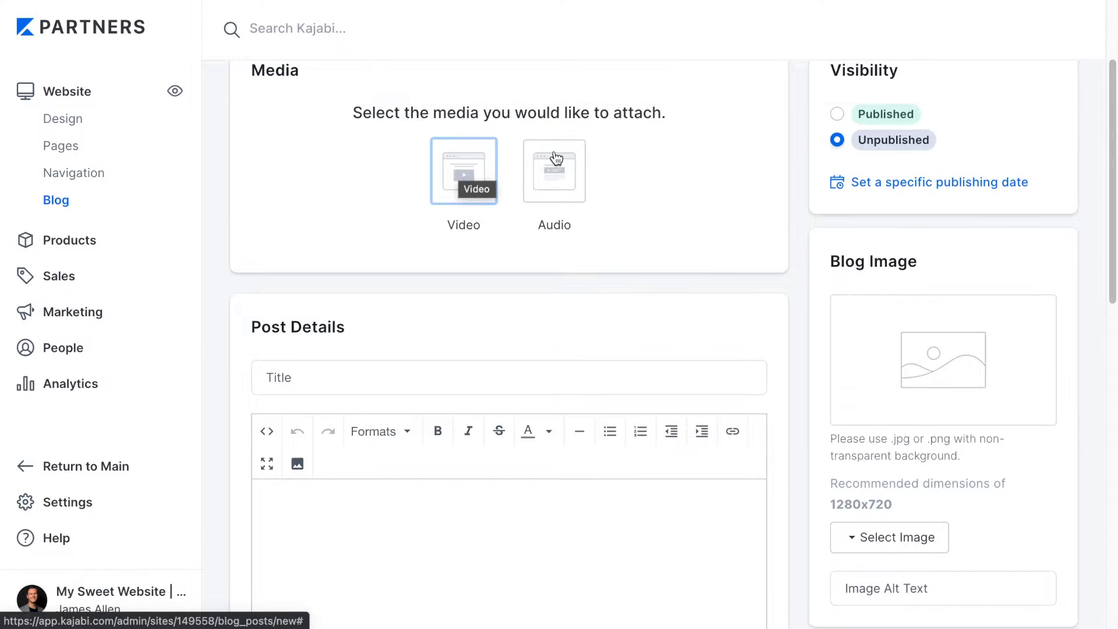
{"action": "scroll", "coordinate": [788, 183], "scroll_direction": "down", "scroll_amount": 5}
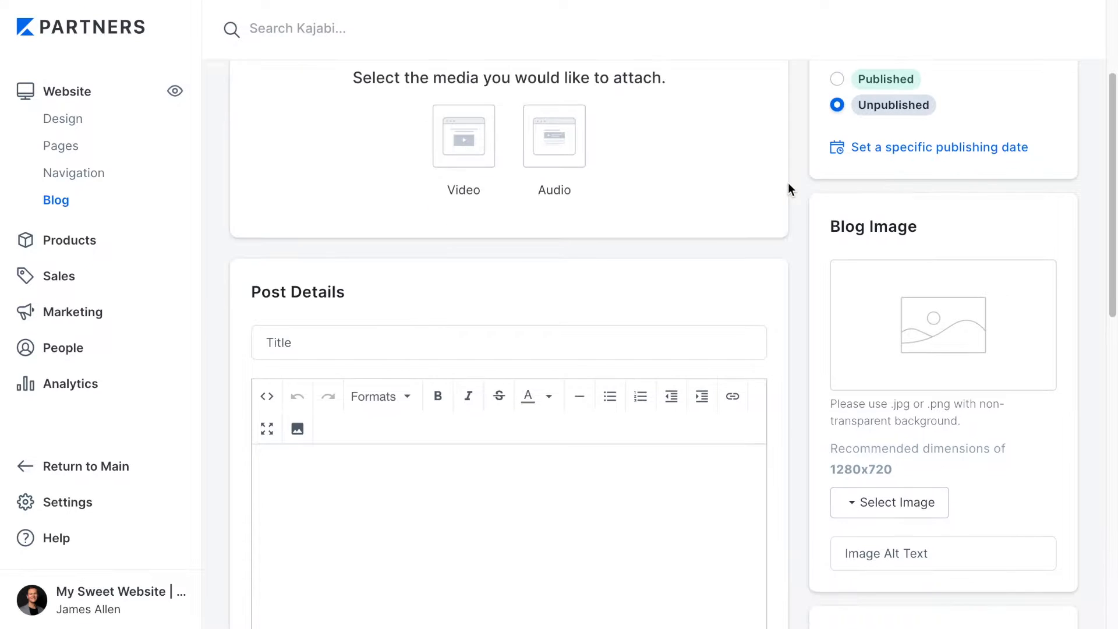
Step: Switch to YouTube Studio, copy the title "The REAL Reason Your Copywriting Won't Sell", and paste it as the Kajabi blog post's title
{"action": "left_click", "coordinate": [499, 133]}
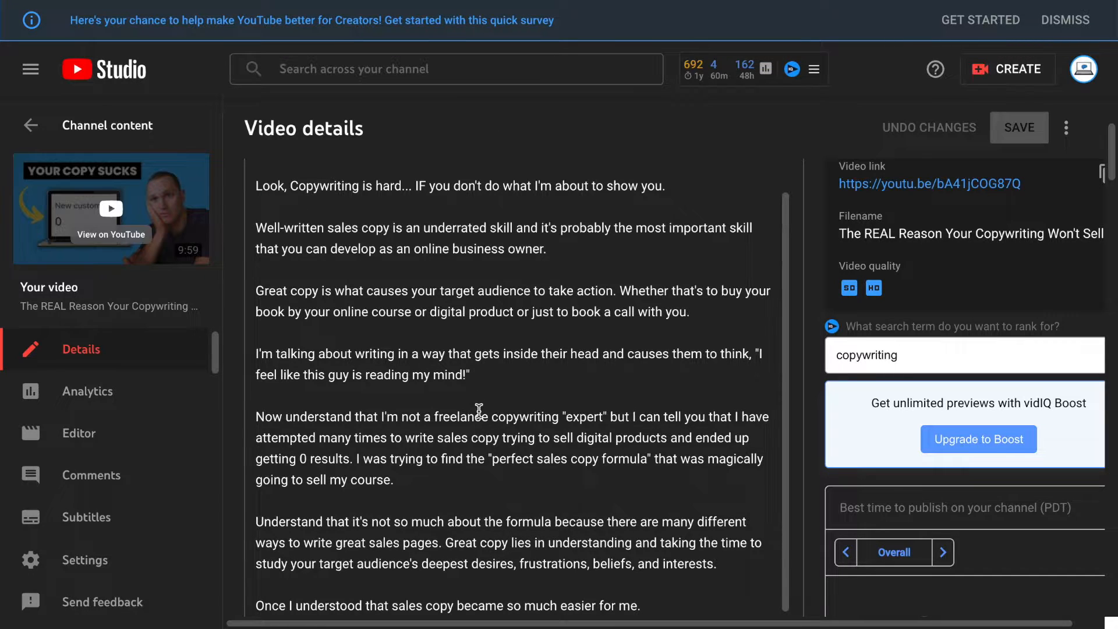
{"action": "scroll", "coordinate": [483, 381], "scroll_direction": "up", "scroll_amount": 2}
{"action": "scroll", "coordinate": [478, 362], "scroll_direction": "up", "scroll_amount": 3}
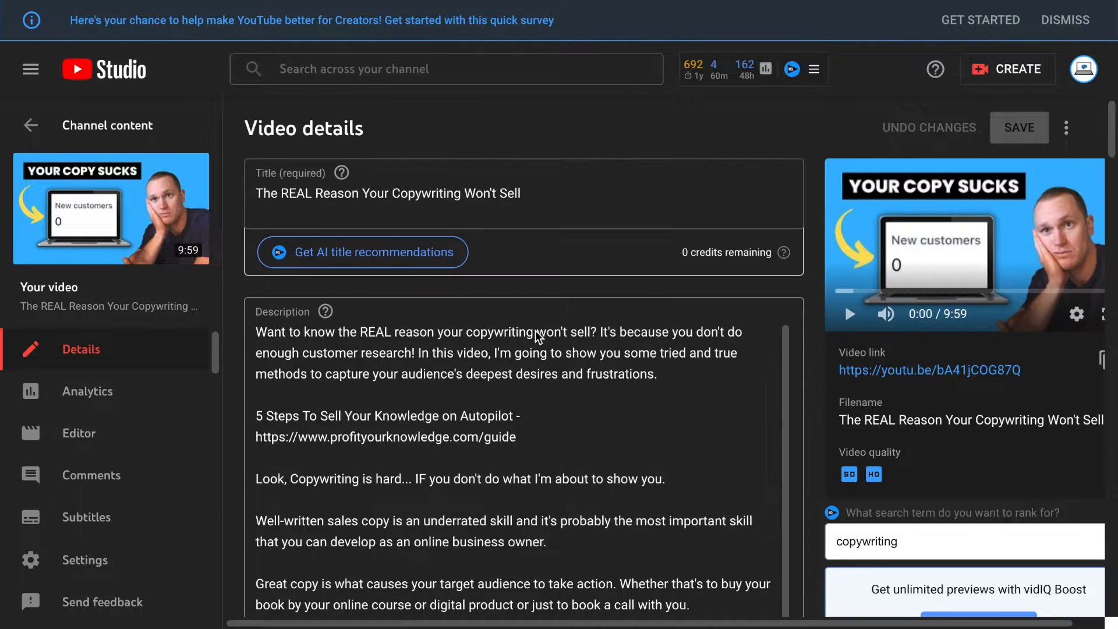
{"action": "left_click_drag", "start_coordinate": [524, 194], "coordinate": [256, 199]}
{"action": "key", "text": "ctrl+c"}
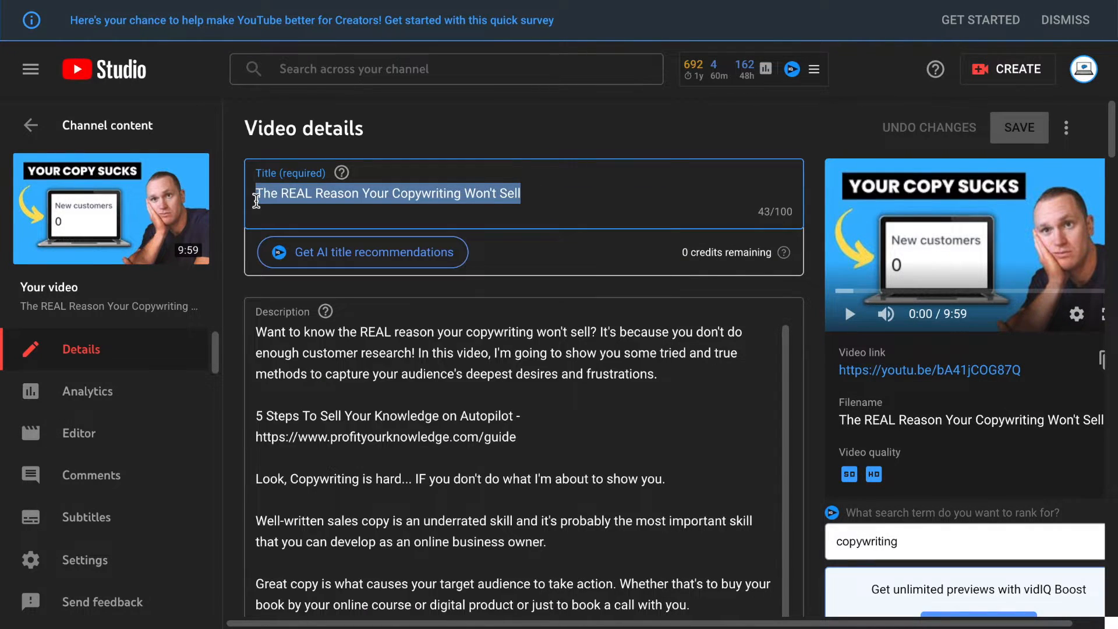
{"action": "key", "text": "ctrl+Tab"}
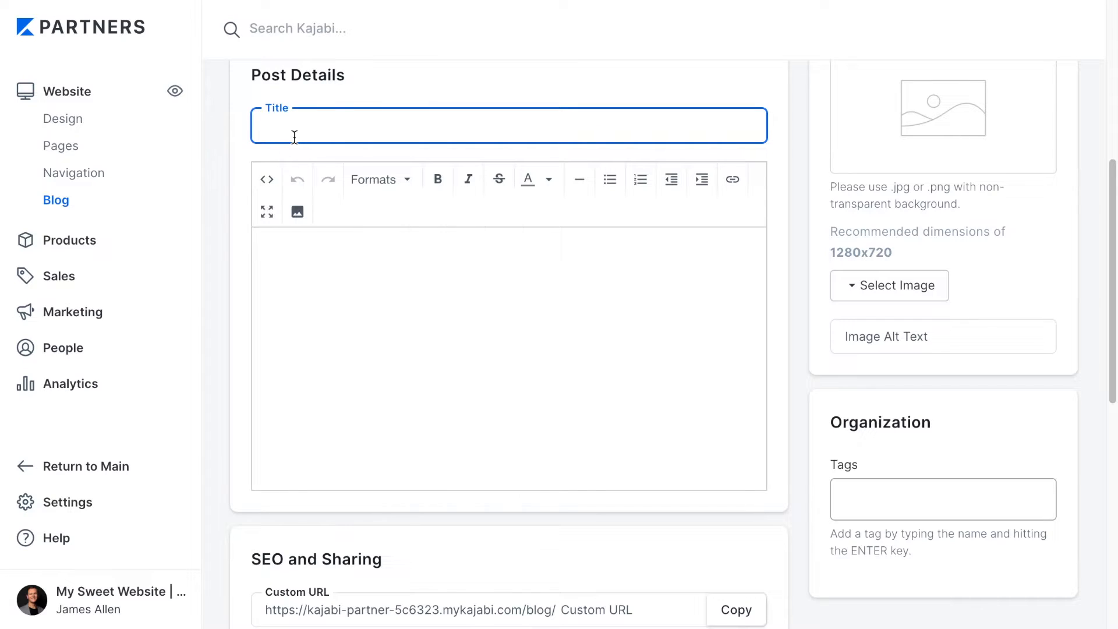
{"action": "key", "text": "ctrl+v"}
Step: Return to YouTube Studio, open the video's YouTube watch page, and copy its embed code from the sharing options
{"action": "key", "text": "ctrl+shift+Tab"}
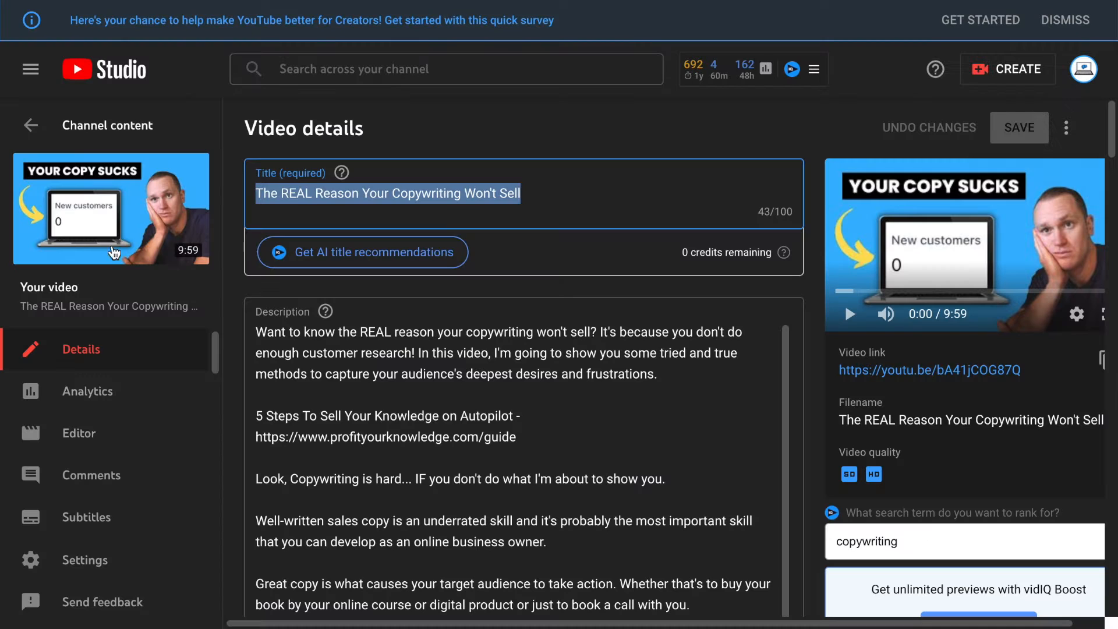
{"action": "left_click", "coordinate": [109, 210]}
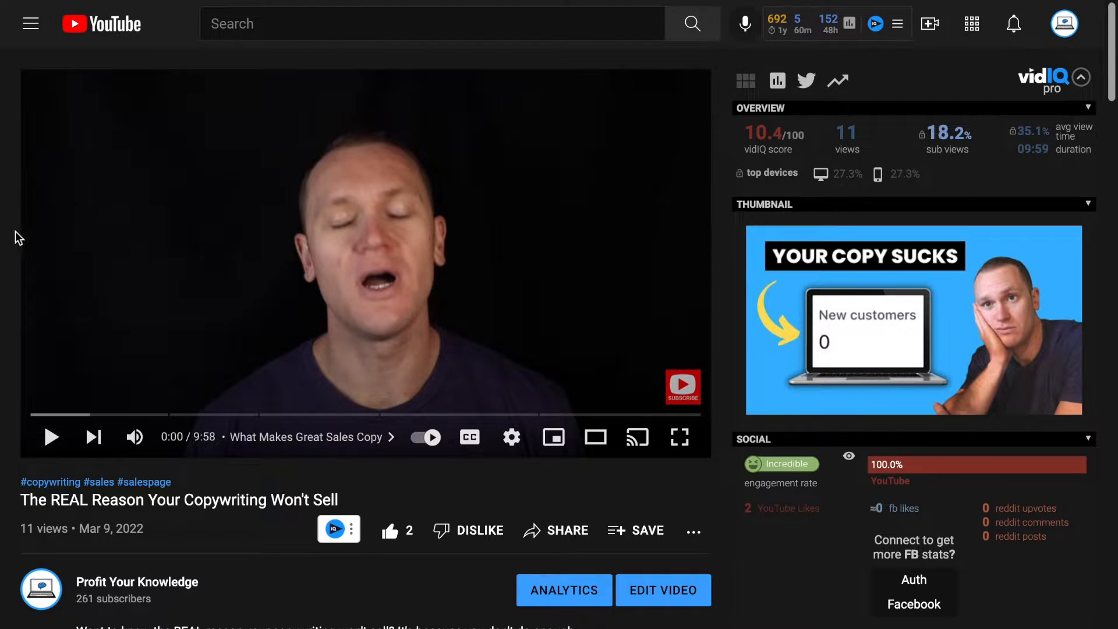
{"action": "scroll", "coordinate": [12, 250], "scroll_direction": "down", "scroll_amount": 1}
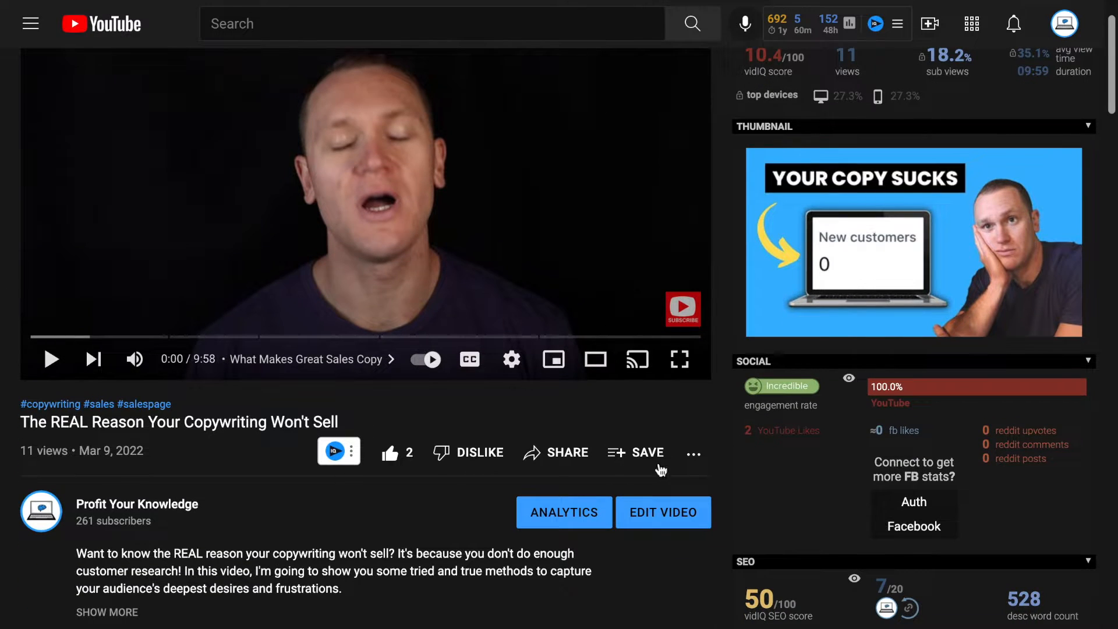
{"action": "left_click", "coordinate": [555, 454]}
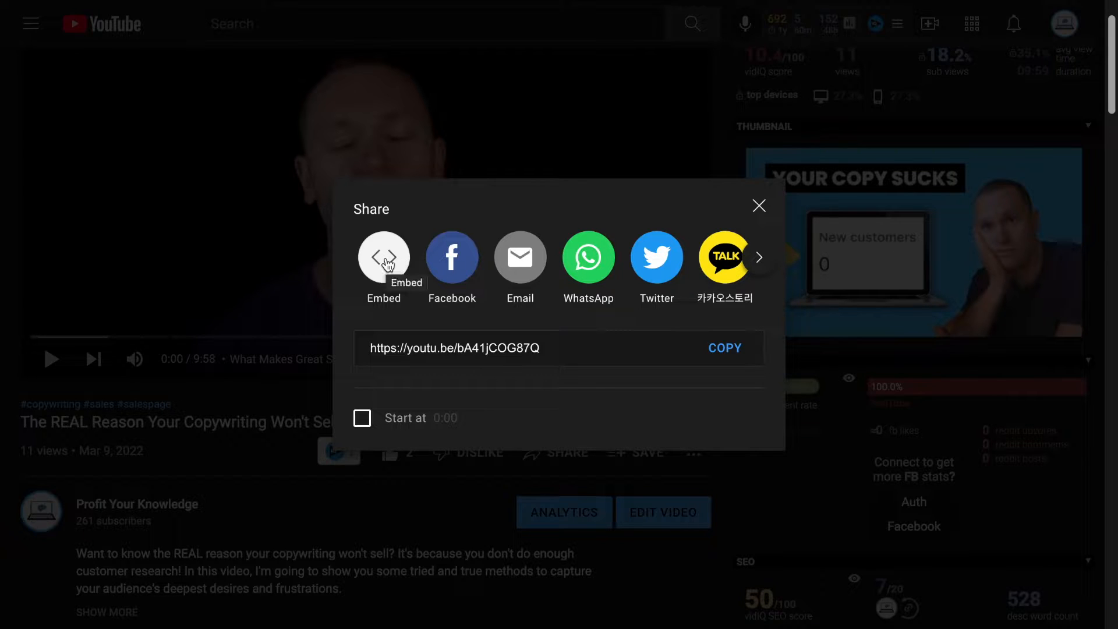
{"action": "left_click", "coordinate": [385, 263]}
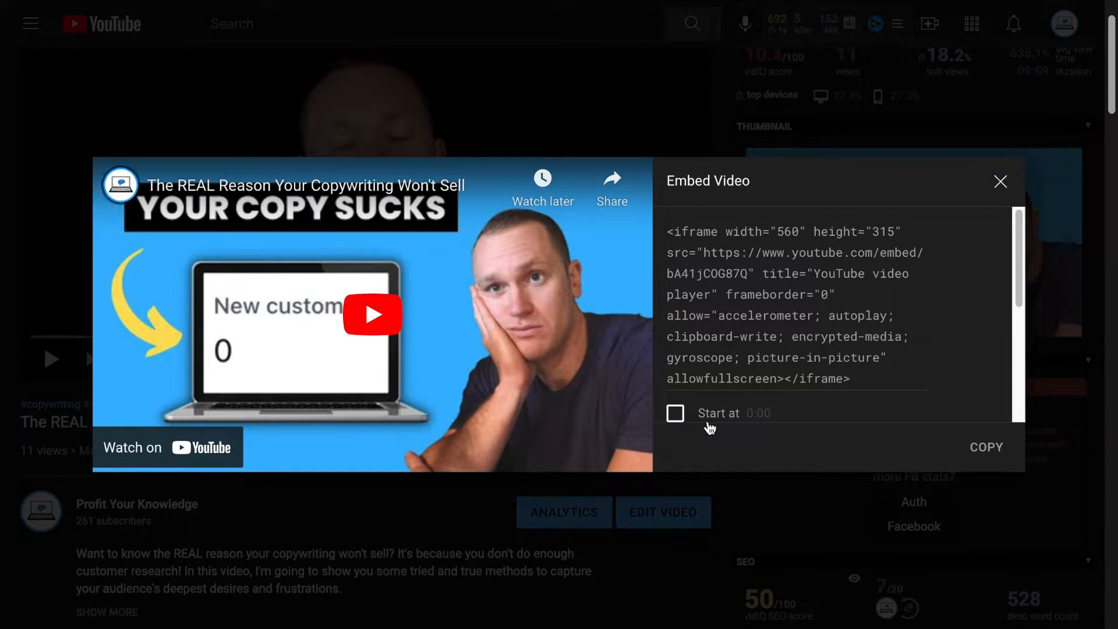
{"action": "left_click", "coordinate": [680, 417]}
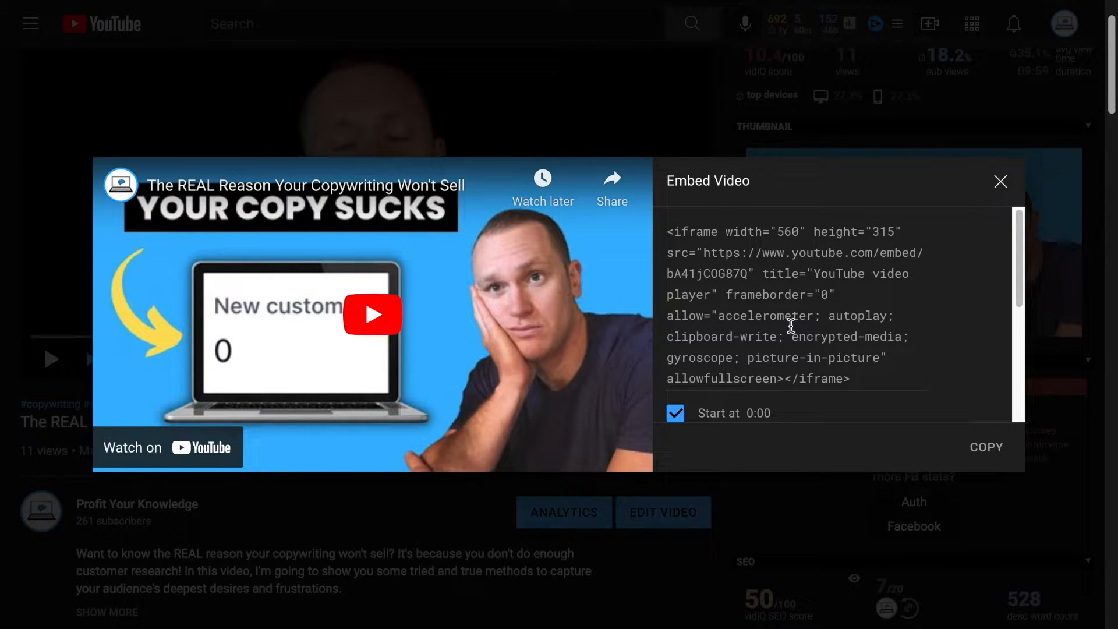
{"action": "left_click", "coordinate": [979, 448]}
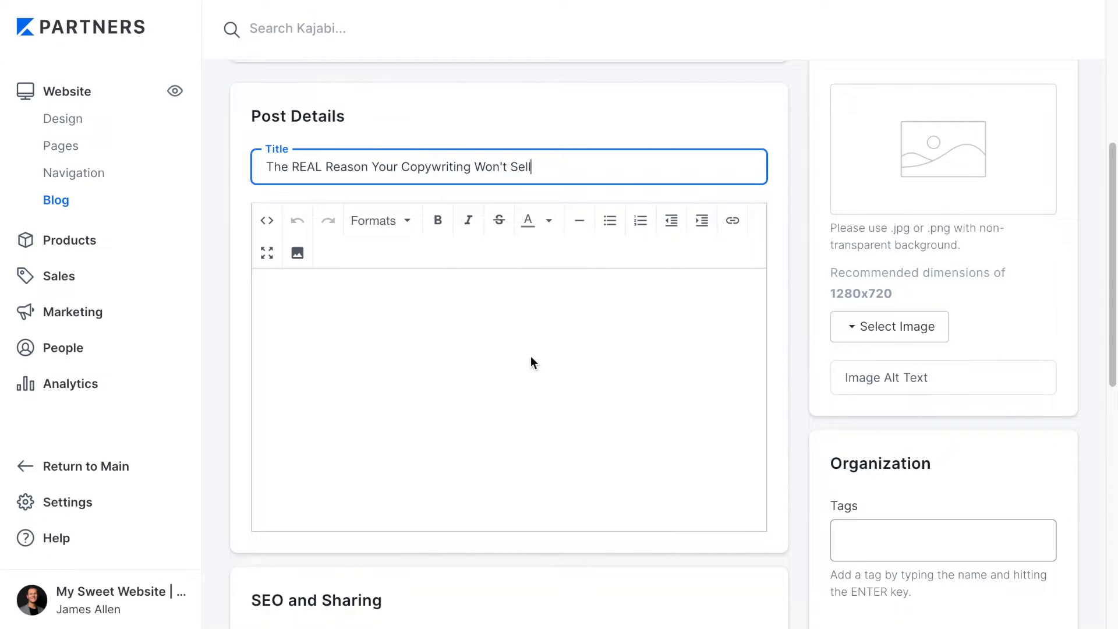
Step: In Kajabi, insert the copied embed code into the post content's source code and add a new line below the video
{"action": "left_click", "coordinate": [267, 222]}
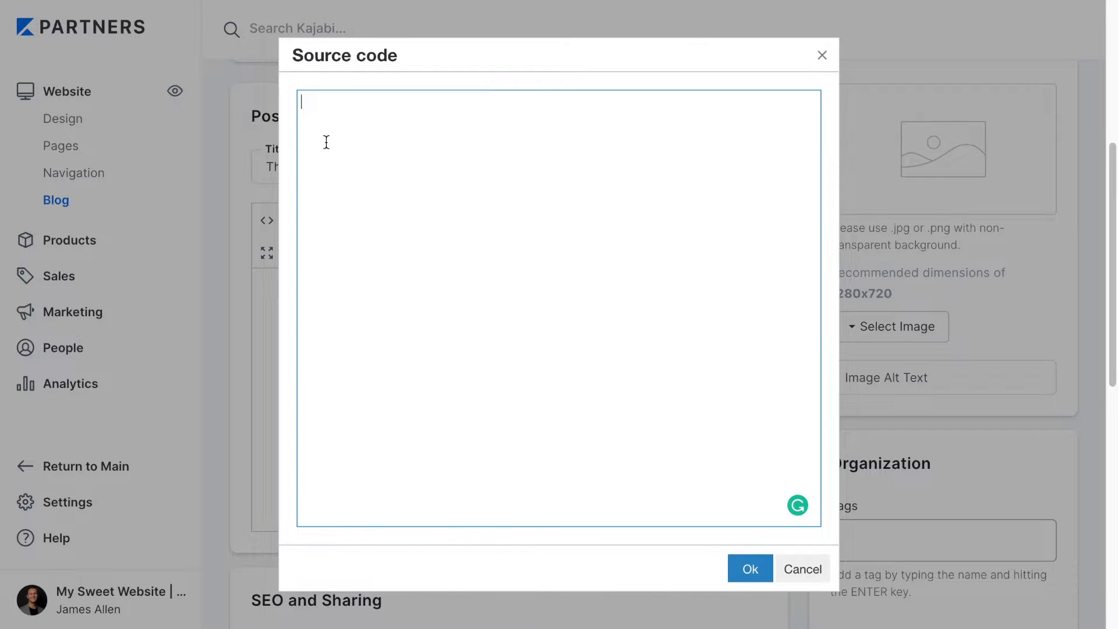
{"action": "key", "text": "ctrl+v"}
{"action": "left_click", "coordinate": [741, 570]}
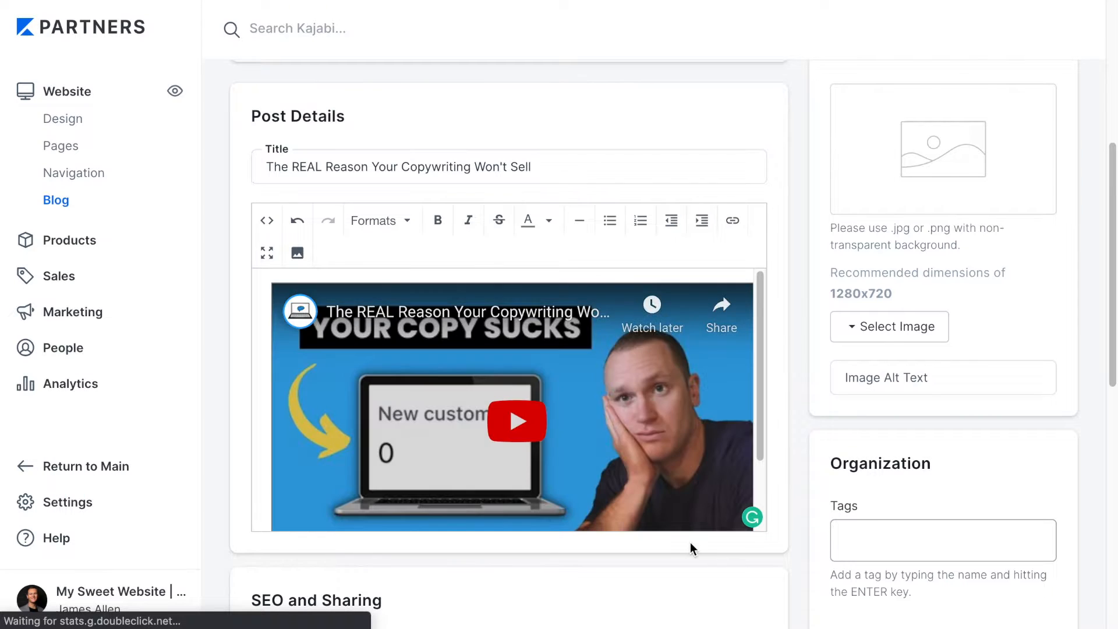
{"action": "scroll", "coordinate": [476, 418], "scroll_direction": "down", "scroll_amount": 1}
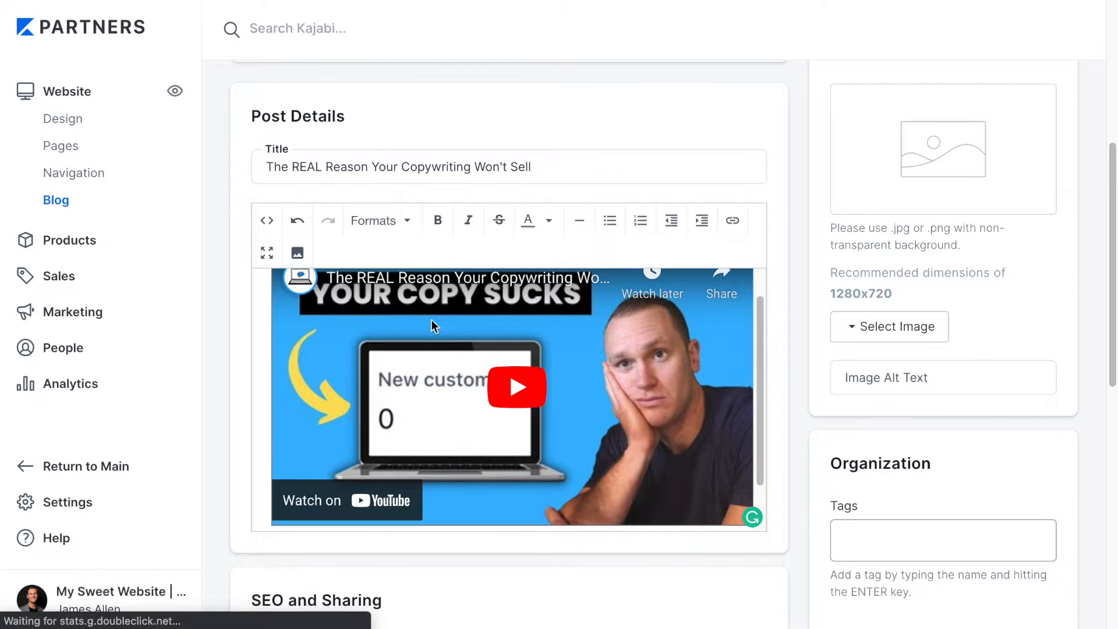
{"action": "scroll", "coordinate": [452, 377], "scroll_direction": "down", "scroll_amount": 2}
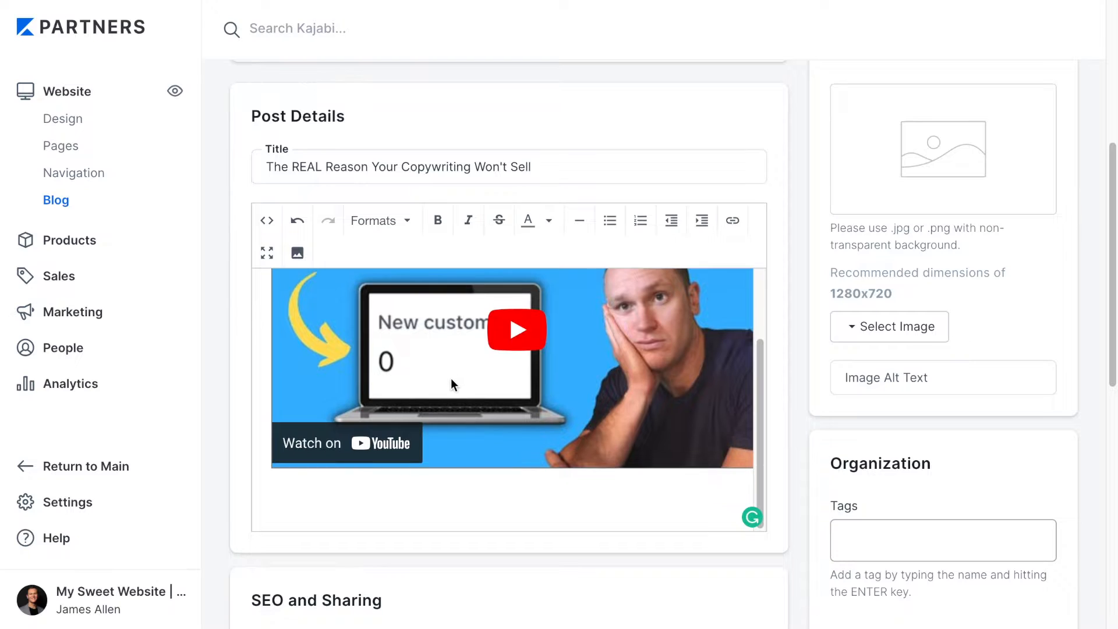
{"action": "left_click", "coordinate": [326, 490]}
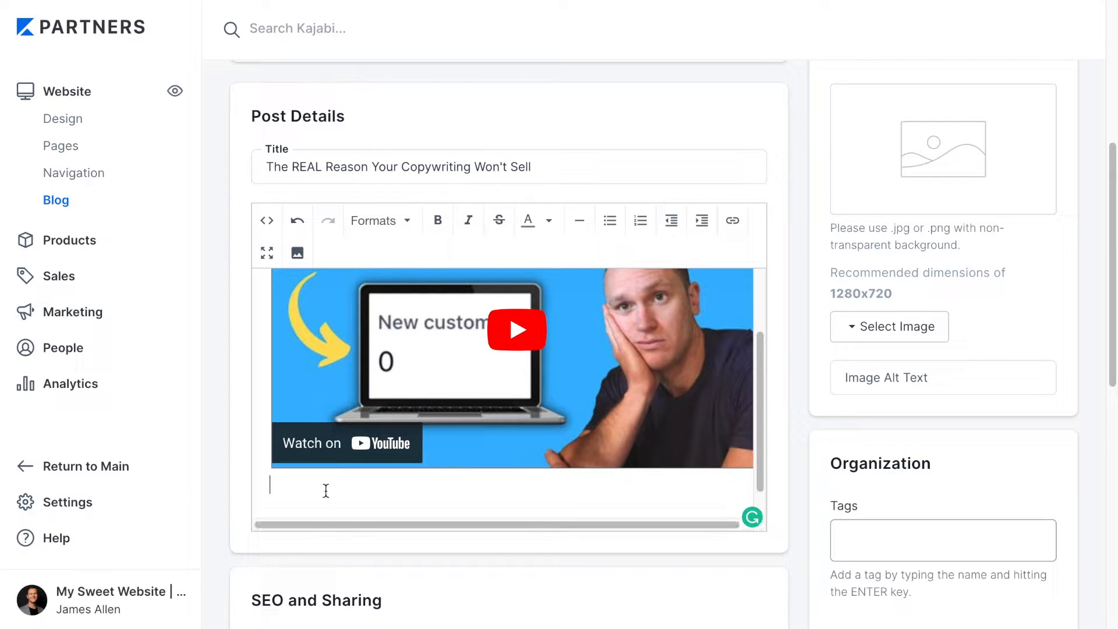
{"action": "key", "text": "Return"}
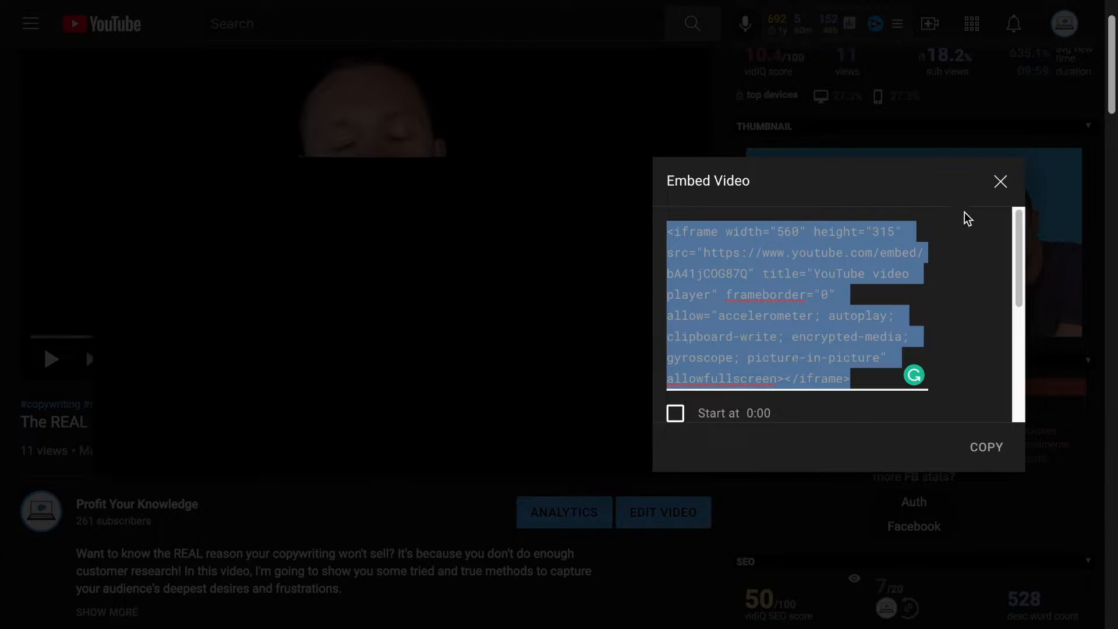
Step: Copy the video description up to "Let's dive in!" from YouTube Studio and paste it below the embedded video in the Kajabi post
{"action": "left_click", "coordinate": [999, 182]}
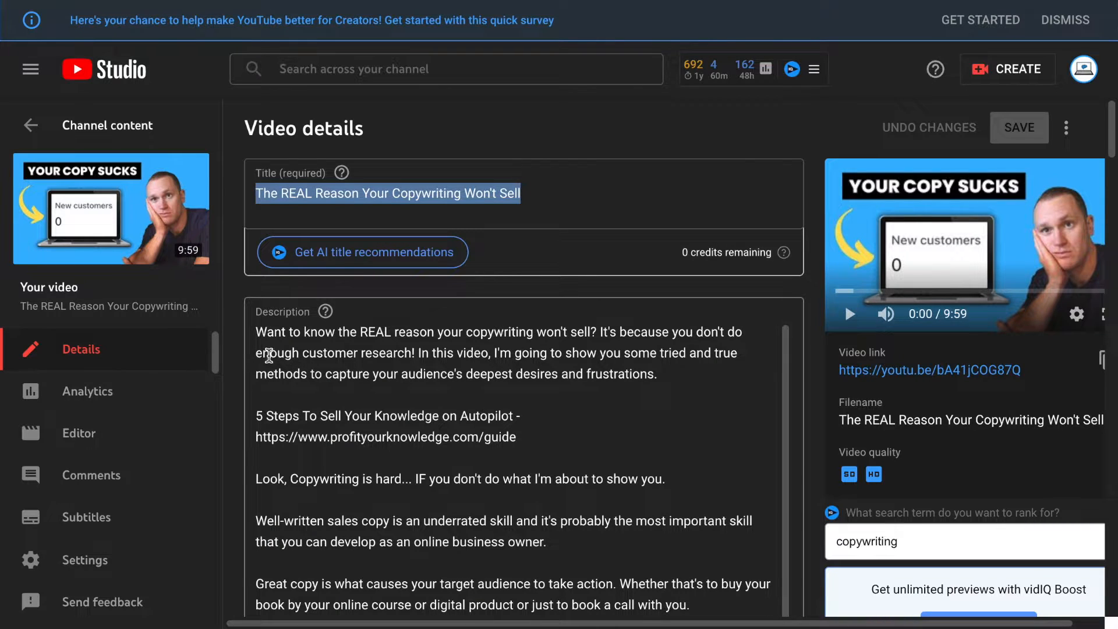
{"action": "left_click_drag", "start_coordinate": [257, 333], "coordinate": [339, 502]}
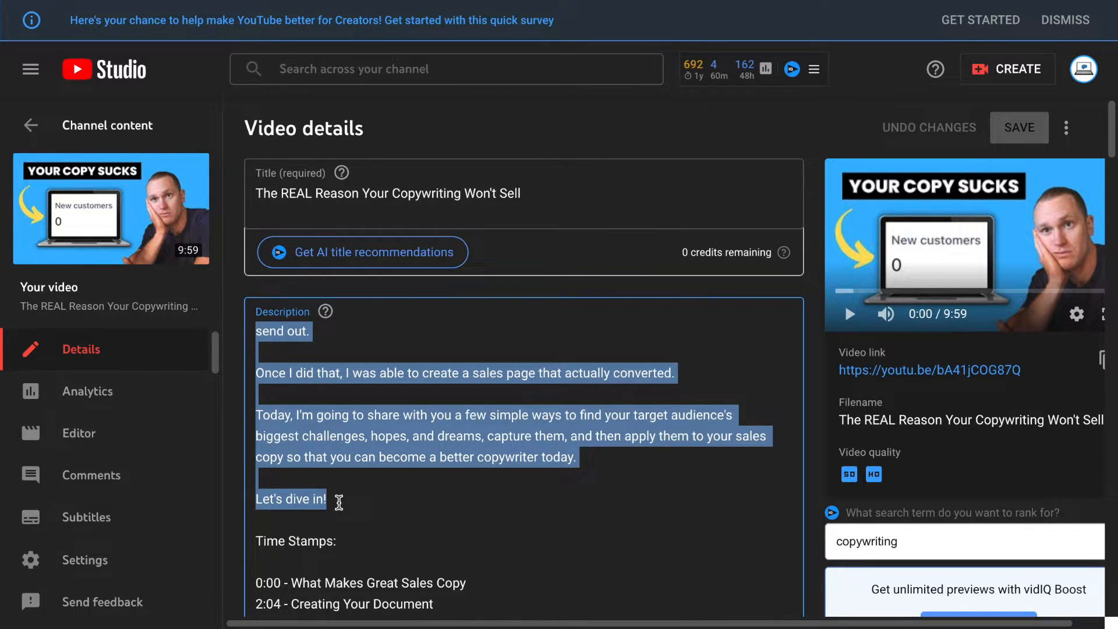
{"action": "key", "text": "ctrl+Tab"}
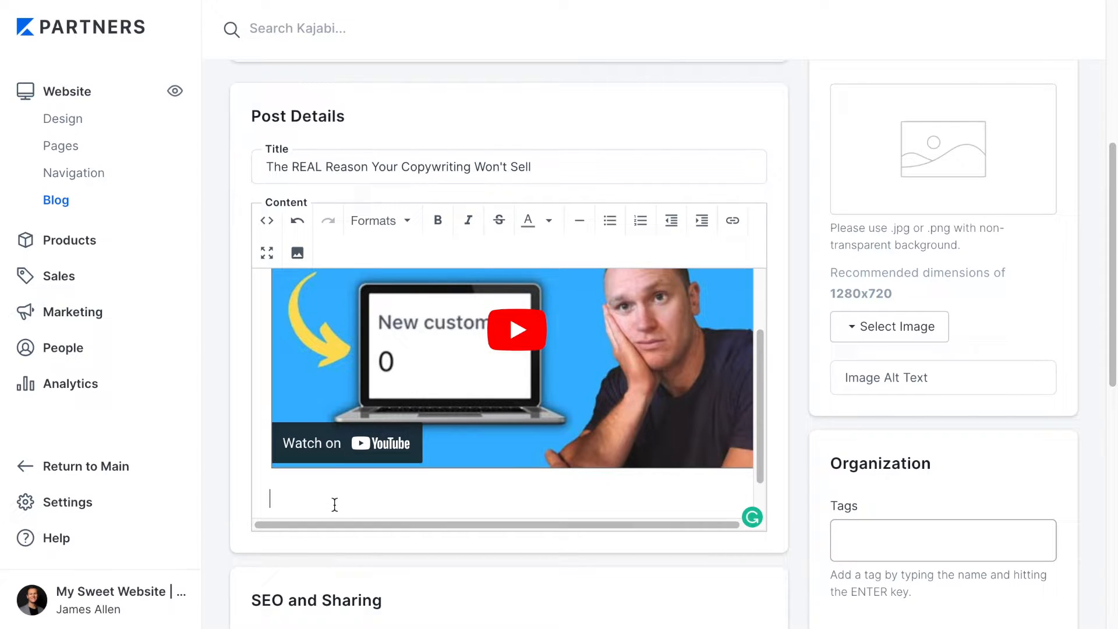
{"action": "key", "text": "ctrl+v"}
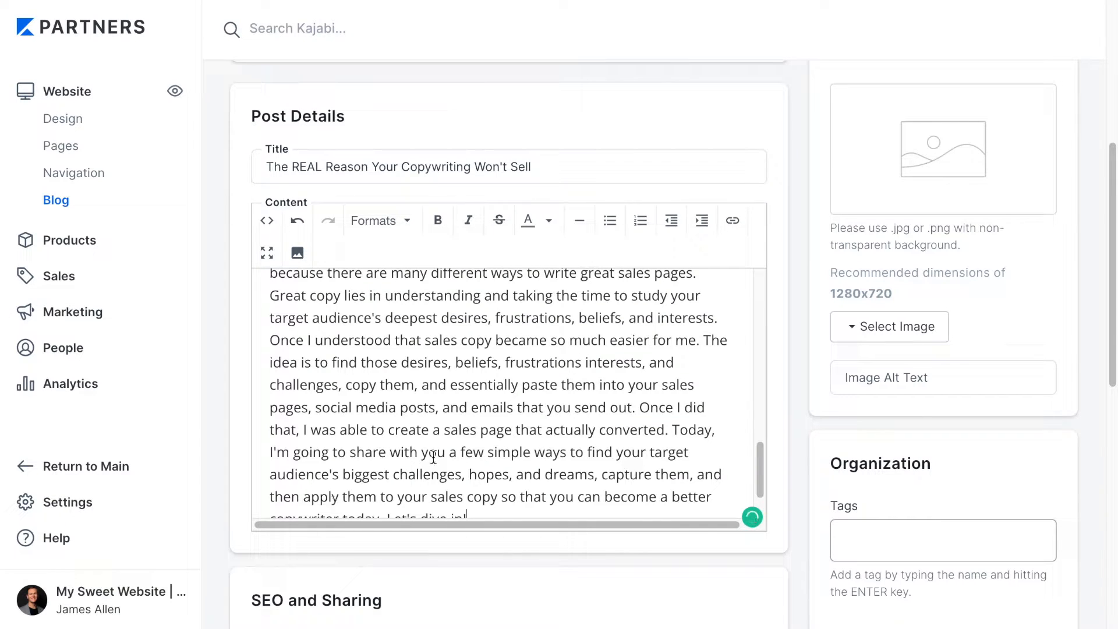
Step: Insert paragraph breaks in the pasted text before "5 Steps To Sell Your Knowledge on Autopilot" and before "Look, Copywriting is hard"
{"action": "scroll", "coordinate": [468, 406], "scroll_direction": "up", "scroll_amount": 5}
{"action": "scroll", "coordinate": [519, 399], "scroll_direction": "up", "scroll_amount": 1}
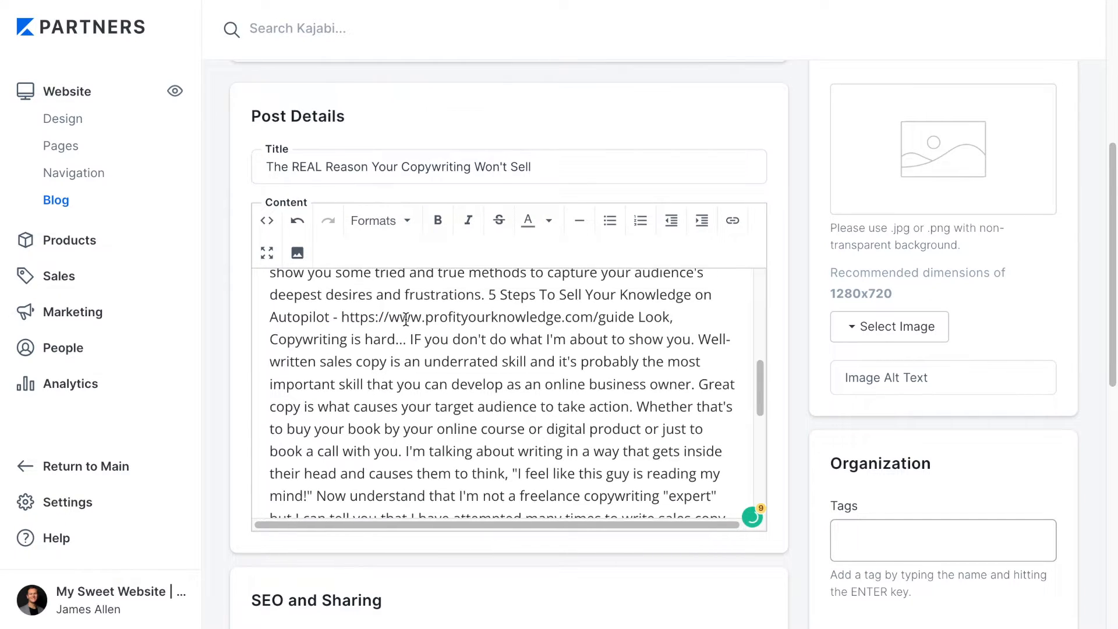
{"action": "left_click", "coordinate": [494, 305]}
{"action": "key", "text": "Return"}
{"action": "key", "text": "Return"}
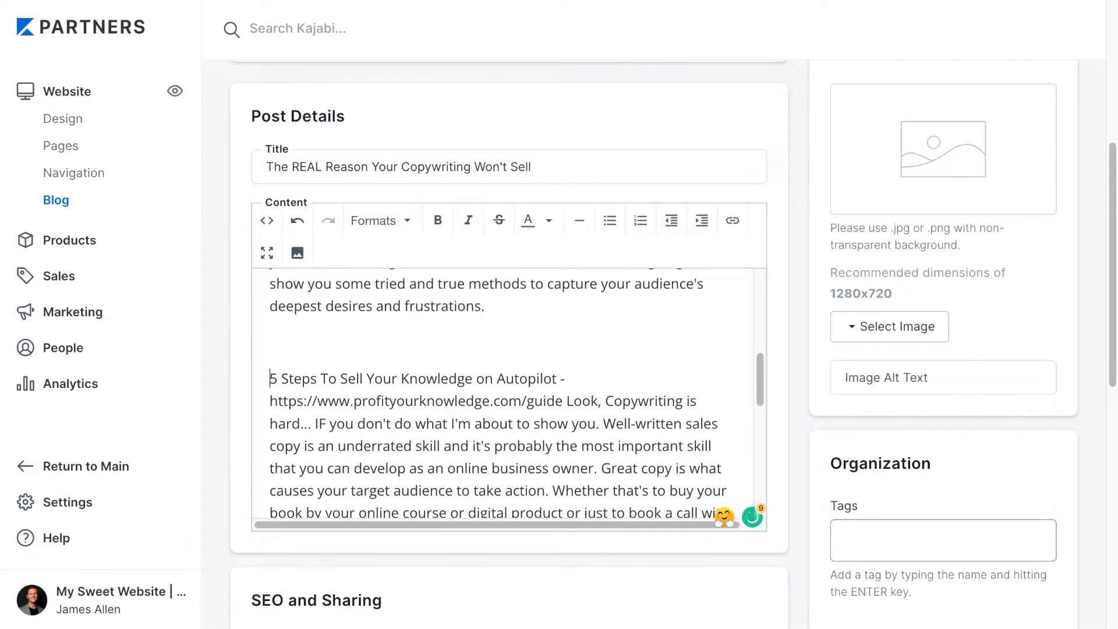
{"action": "scroll", "coordinate": [496, 320], "scroll_direction": "down", "scroll_amount": 1}
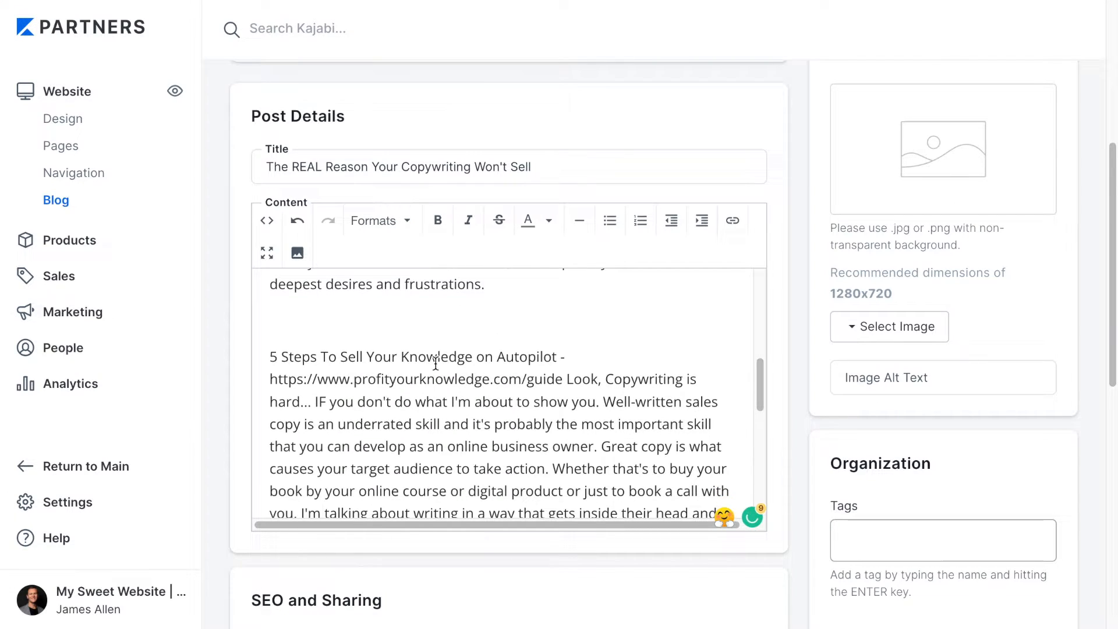
{"action": "left_click", "coordinate": [570, 382]}
{"action": "key", "text": "Return"}
{"action": "key", "text": "Return"}
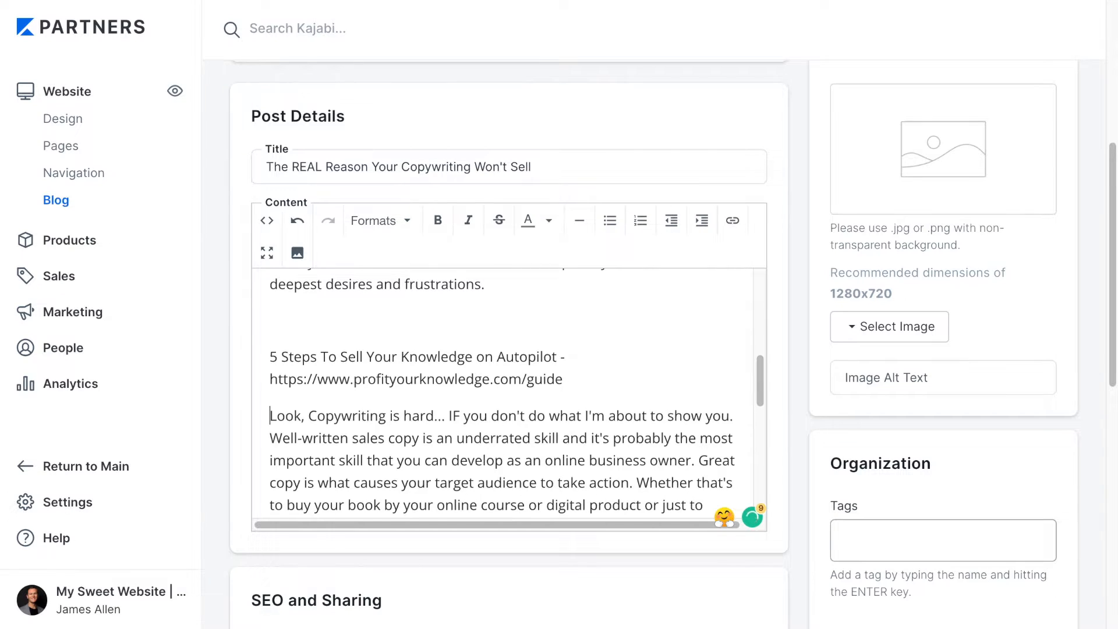
Step: Expand the content editor to full screen and insert a paragraph break with a blank line before "In this video, I'm going to show you"
{"action": "scroll", "coordinate": [482, 378], "scroll_direction": "down", "scroll_amount": 5}
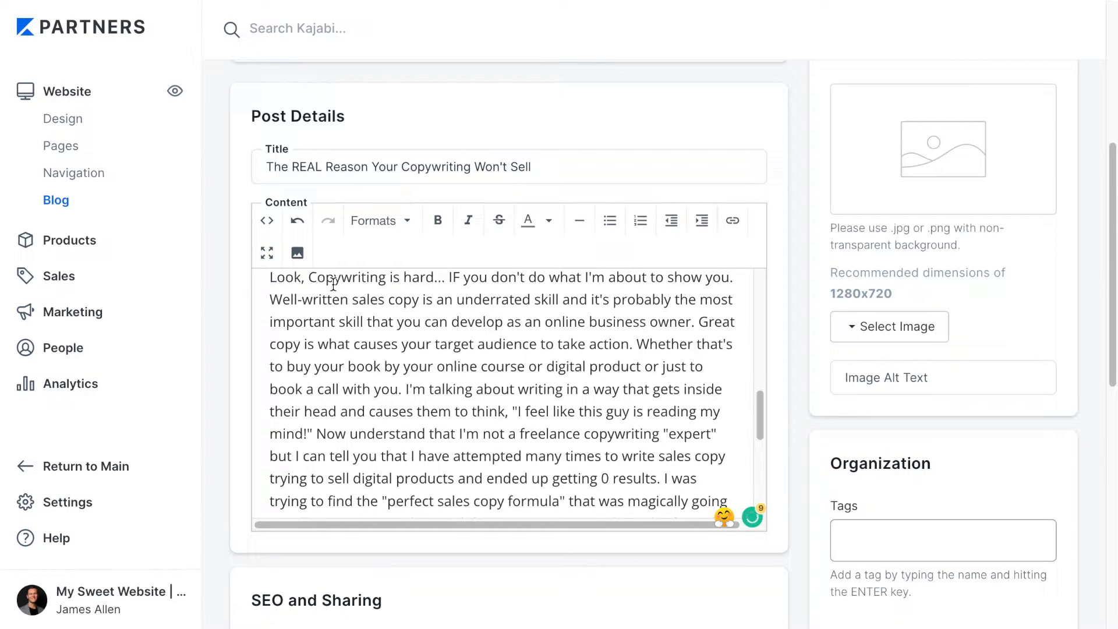
{"action": "left_click", "coordinate": [267, 254]}
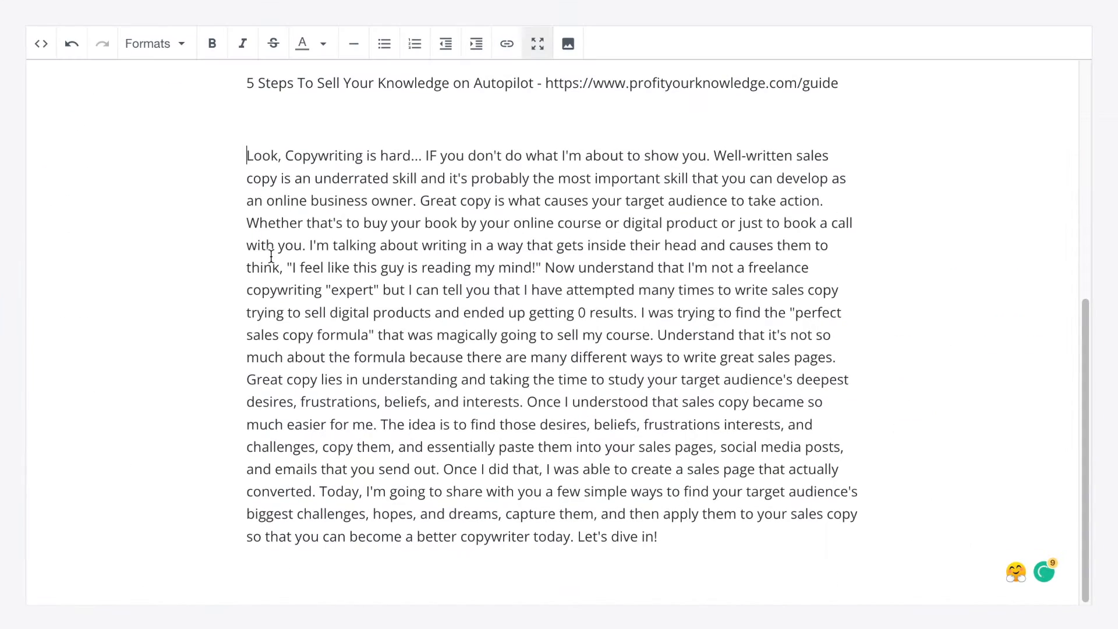
{"action": "scroll", "coordinate": [417, 337], "scroll_direction": "up", "scroll_amount": 5}
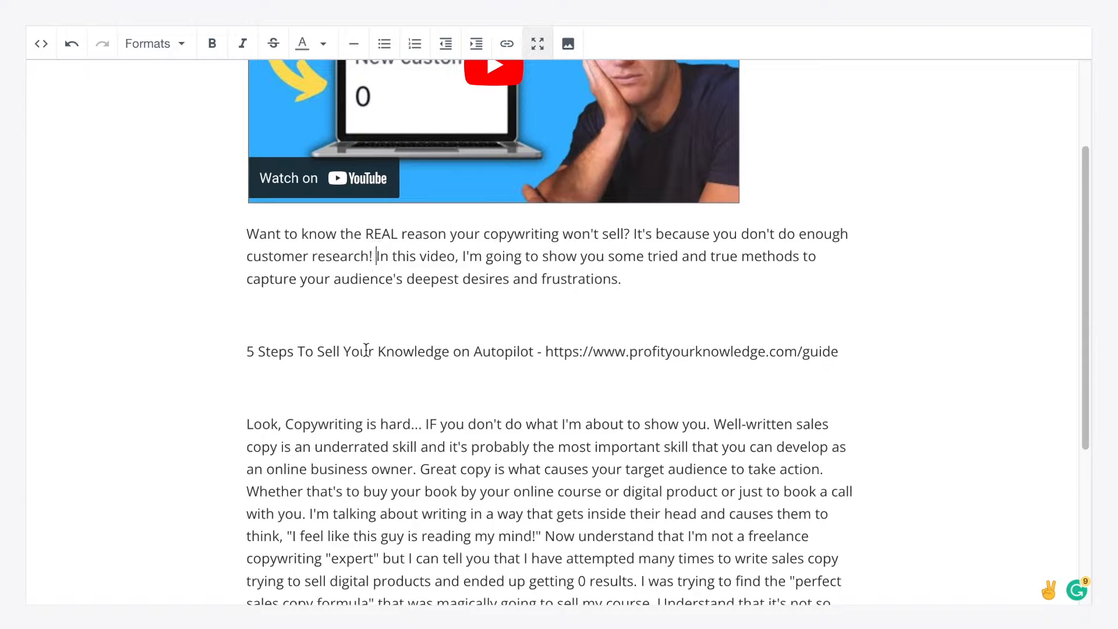
{"action": "left_click", "coordinate": [376, 257]}
{"action": "key", "text": "Return"}
{"action": "key", "text": "Return"}
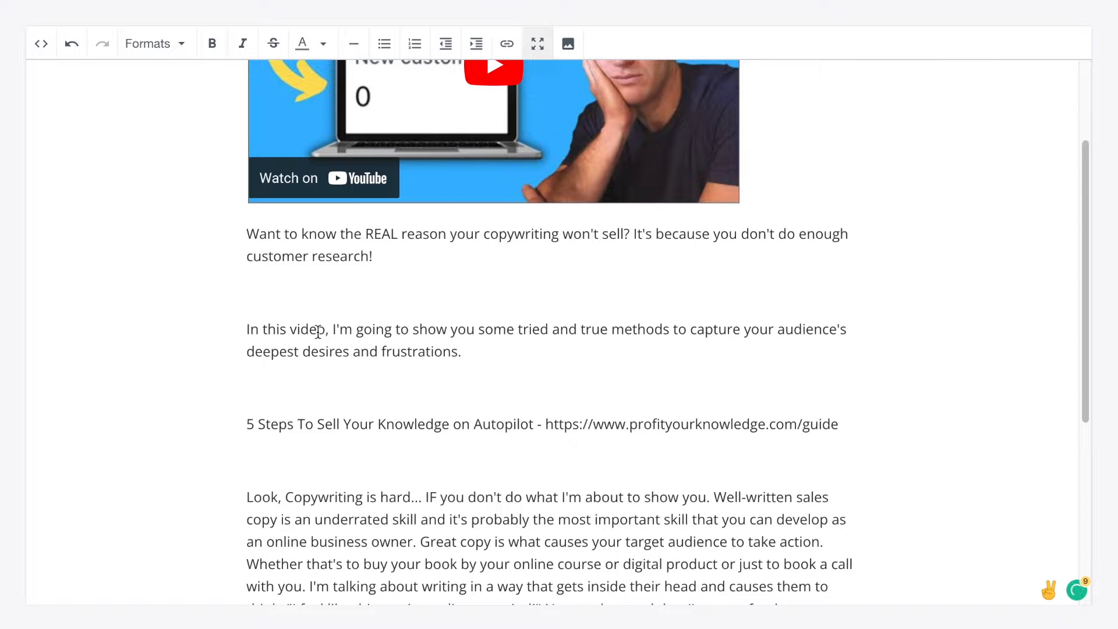
{"action": "scroll", "coordinate": [559, 358], "scroll_direction": "down", "scroll_amount": 1}
{"action": "left_click_drag", "start_coordinate": [545, 356], "coordinate": [840, 358]}
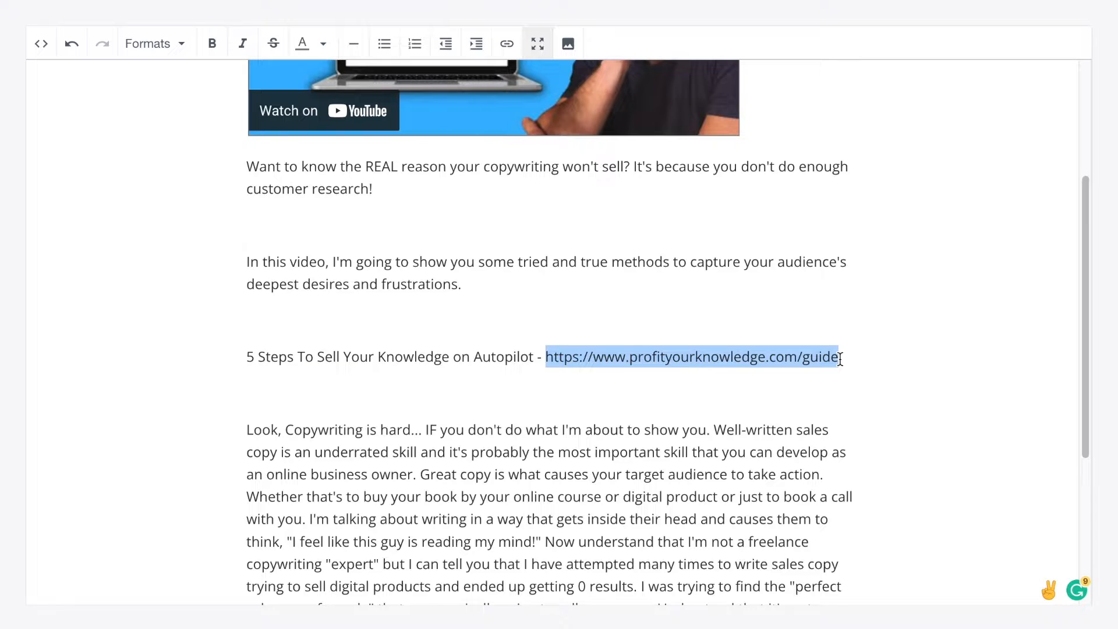
{"action": "key", "text": "ctrl+b"}
{"action": "left_click", "coordinate": [461, 285]}
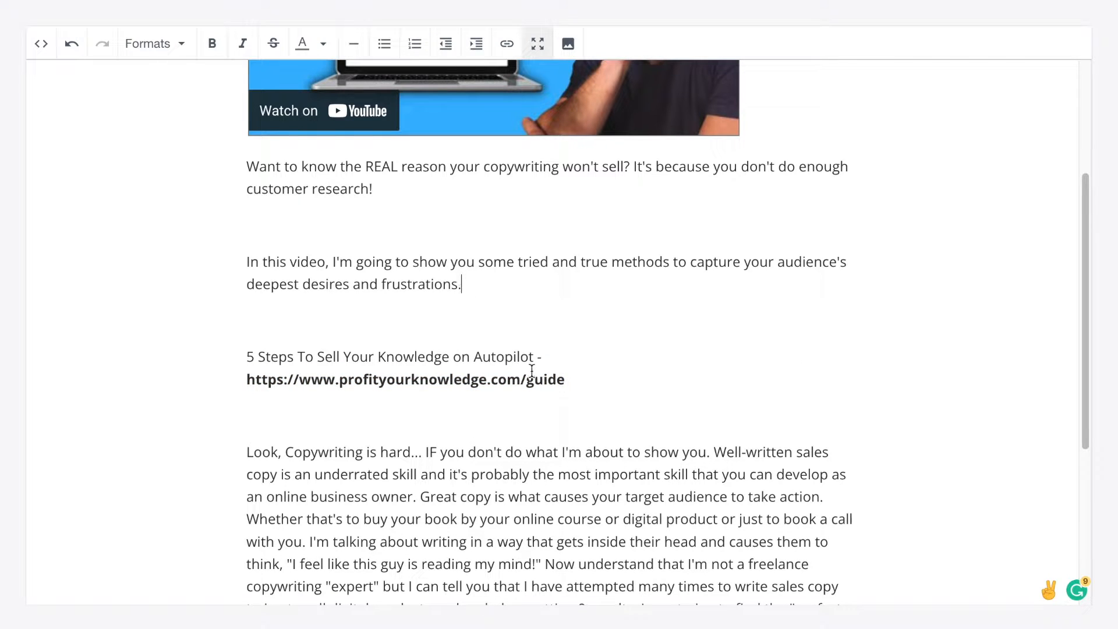
Step: Delete the "5 Steps To Sell Your Knowledge on Autopilot" line with its link and the extra blank lines, and exit the full-screen editor
{"action": "left_click_drag", "start_coordinate": [566, 377], "coordinate": [228, 361]}
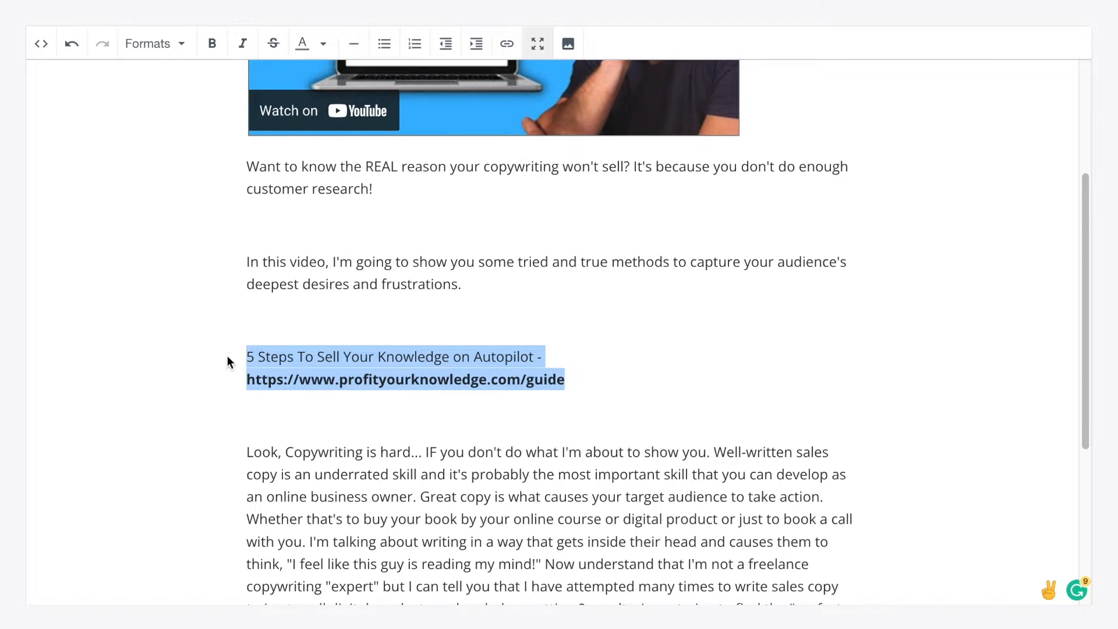
{"action": "key", "text": "BackSpace"}
{"action": "key", "text": "BackSpace"}
{"action": "key", "text": "BackSpace"}
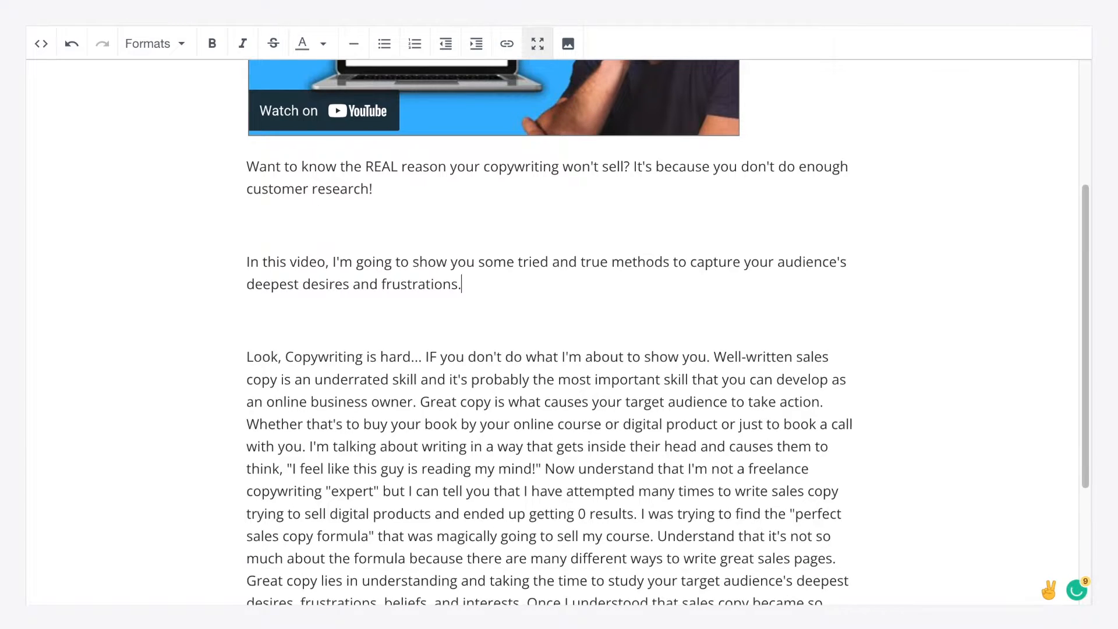
{"action": "scroll", "coordinate": [331, 412], "scroll_direction": "down", "scroll_amount": 2}
{"action": "scroll", "coordinate": [332, 412], "scroll_direction": "down", "scroll_amount": 1}
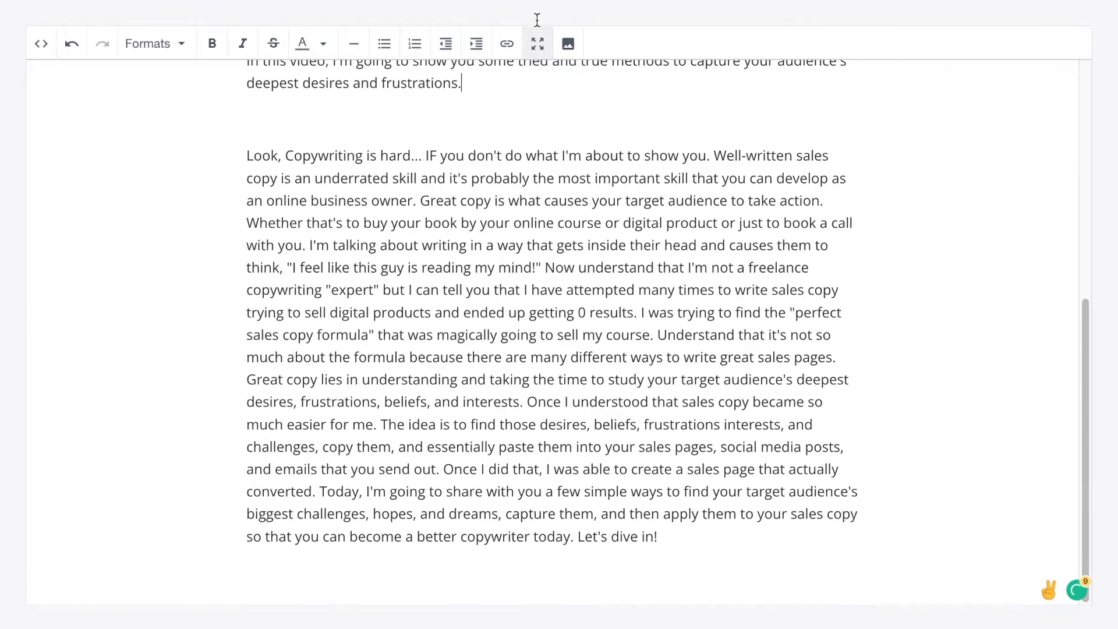
{"action": "scroll", "coordinate": [490, 296], "scroll_direction": "up", "scroll_amount": 5}
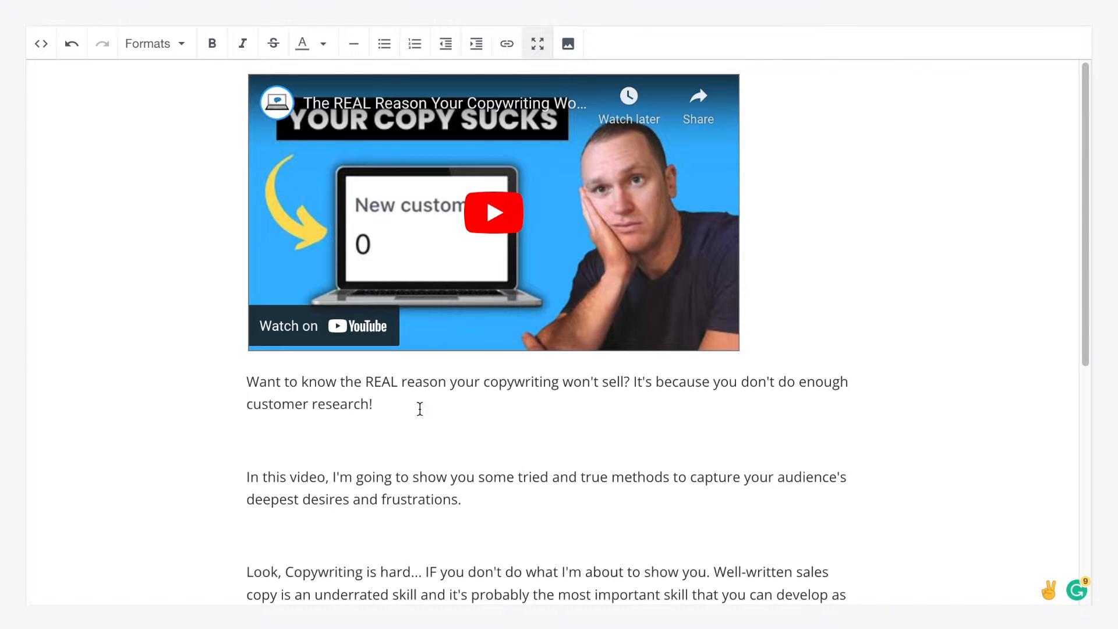
{"action": "left_click", "coordinate": [536, 43]}
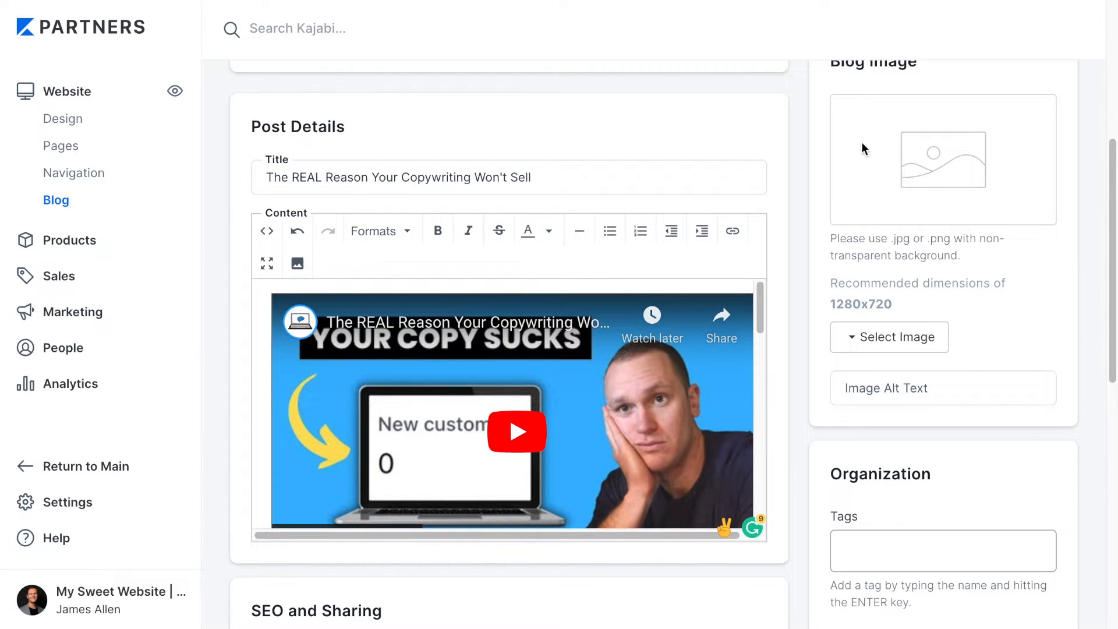
Step: Look over the post content in full screen, the Tags field, and the custom URL under SEO and Sharing
{"action": "scroll", "coordinate": [861, 145], "scroll_direction": "up", "scroll_amount": 1}
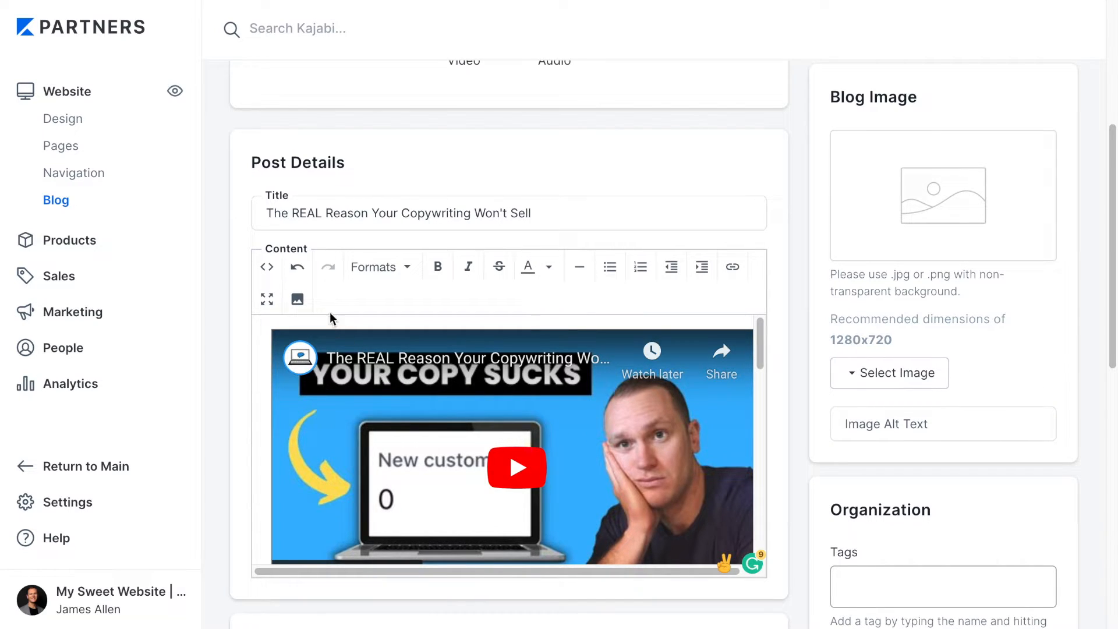
{"action": "left_click", "coordinate": [268, 299]}
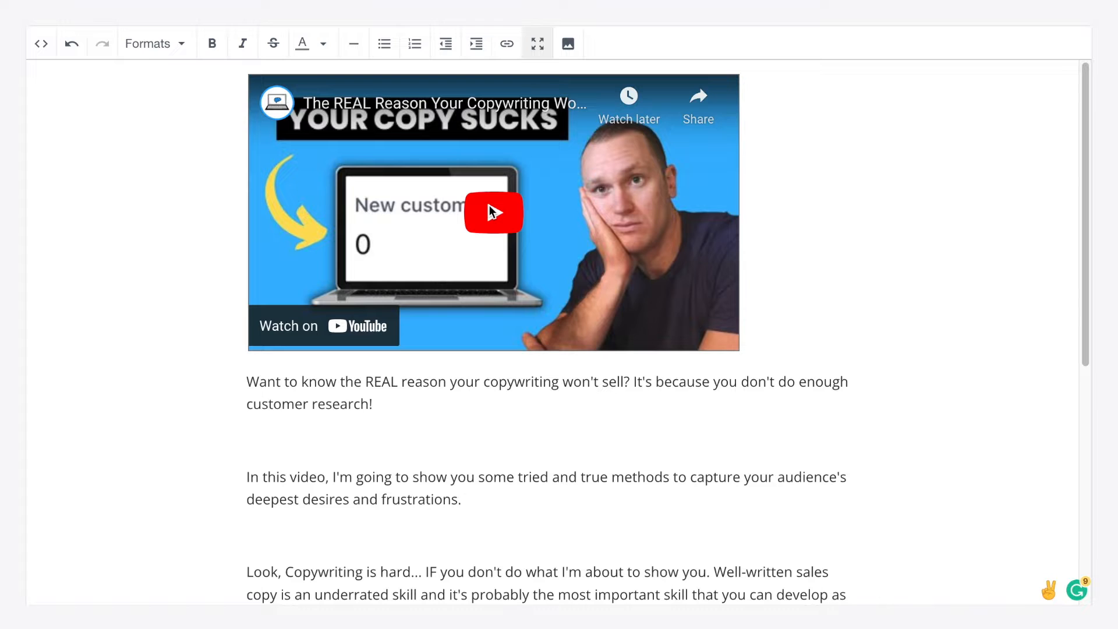
{"action": "left_click", "coordinate": [535, 54]}
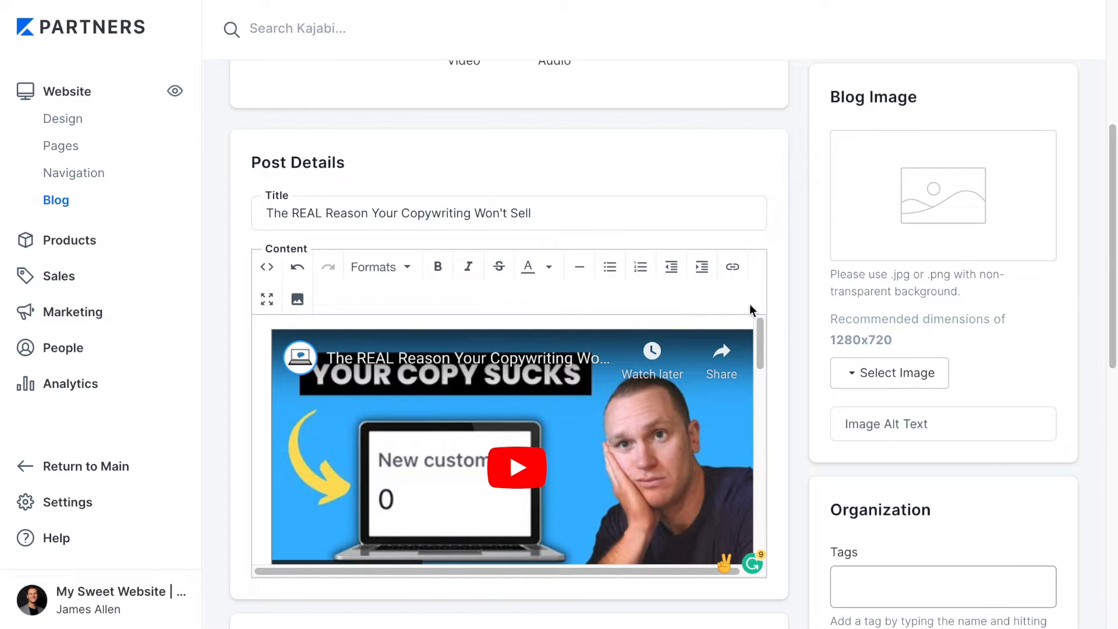
{"action": "scroll", "coordinate": [784, 320], "scroll_direction": "down", "scroll_amount": 3}
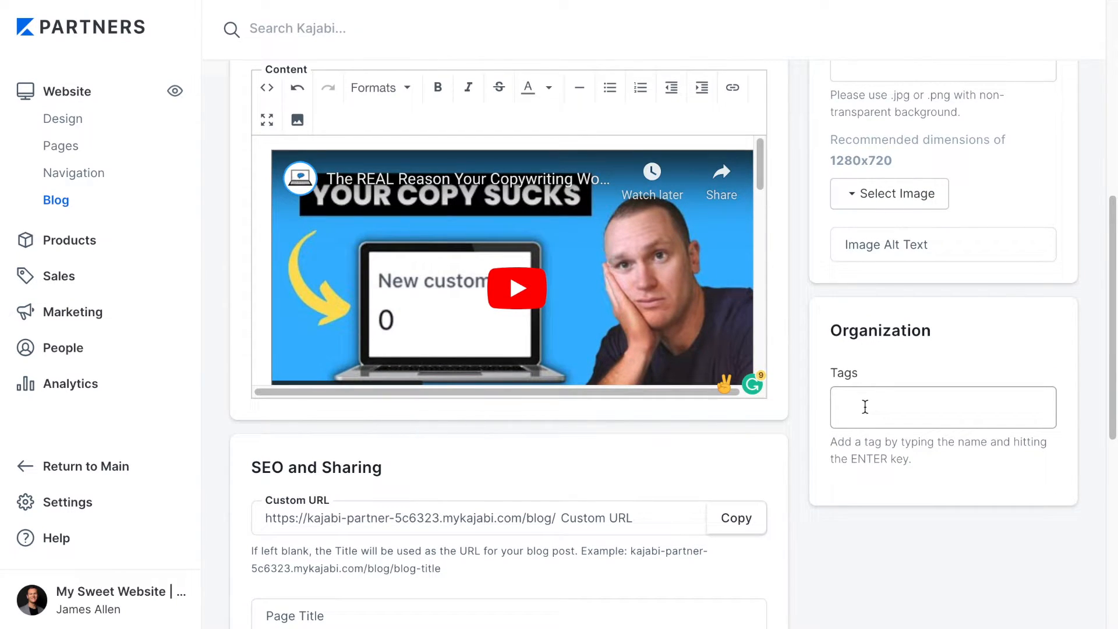
{"action": "scroll", "coordinate": [863, 407], "scroll_direction": "down", "scroll_amount": 1}
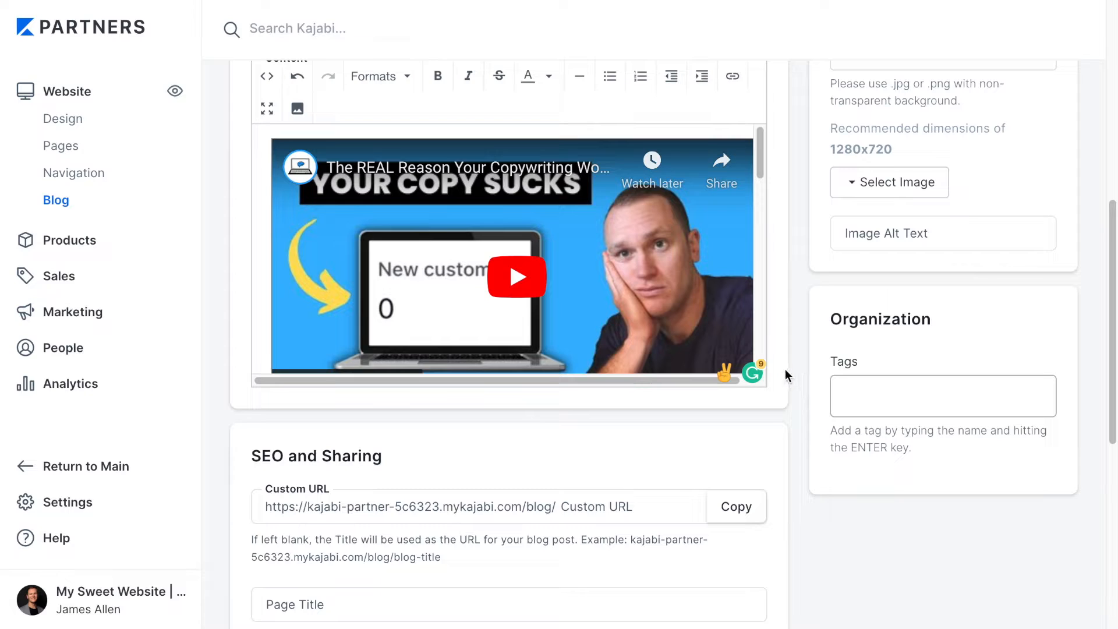
{"action": "scroll", "coordinate": [822, 349], "scroll_direction": "down", "scroll_amount": 5}
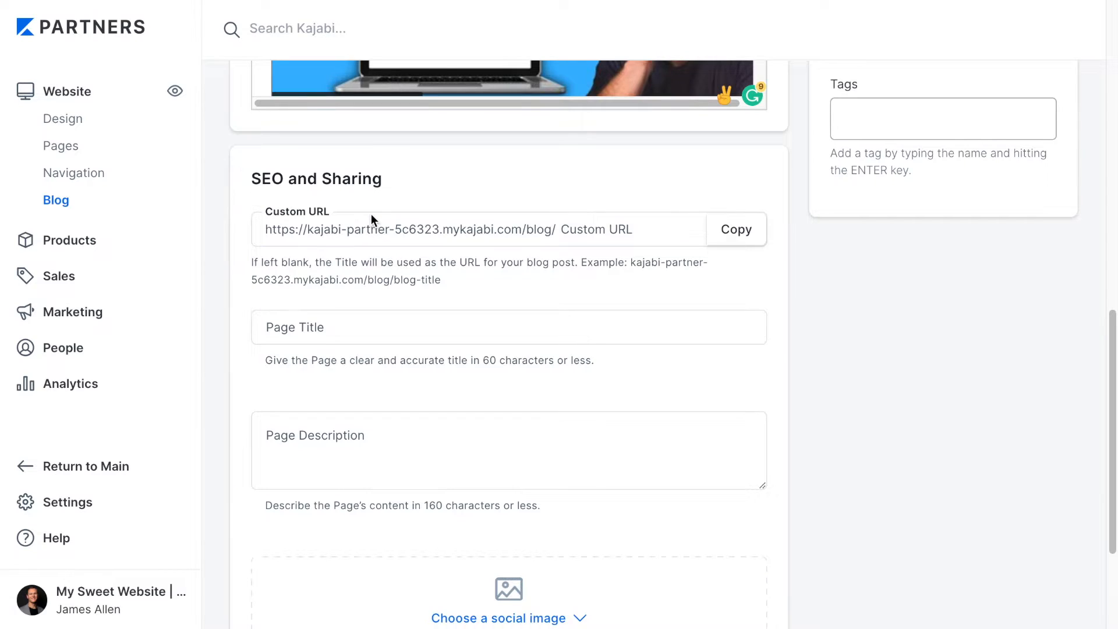
{"action": "scroll", "coordinate": [372, 214], "scroll_direction": "up", "scroll_amount": 1}
{"action": "left_click", "coordinate": [642, 240]}
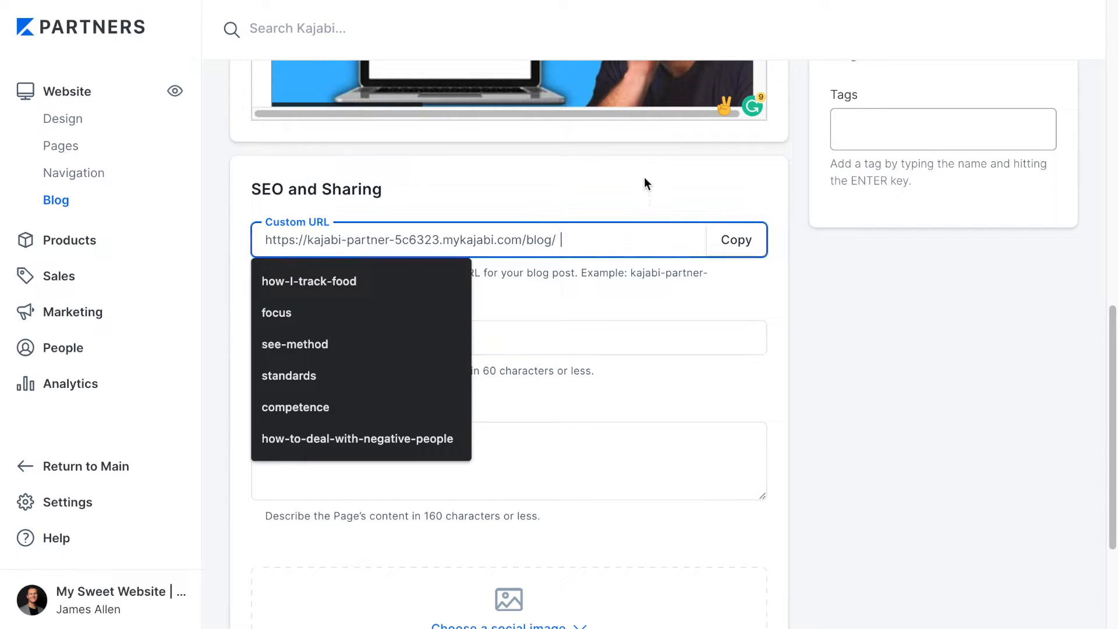
{"action": "left_click", "coordinate": [642, 192]}
{"action": "scroll", "coordinate": [576, 245], "scroll_direction": "up", "scroll_amount": 8}
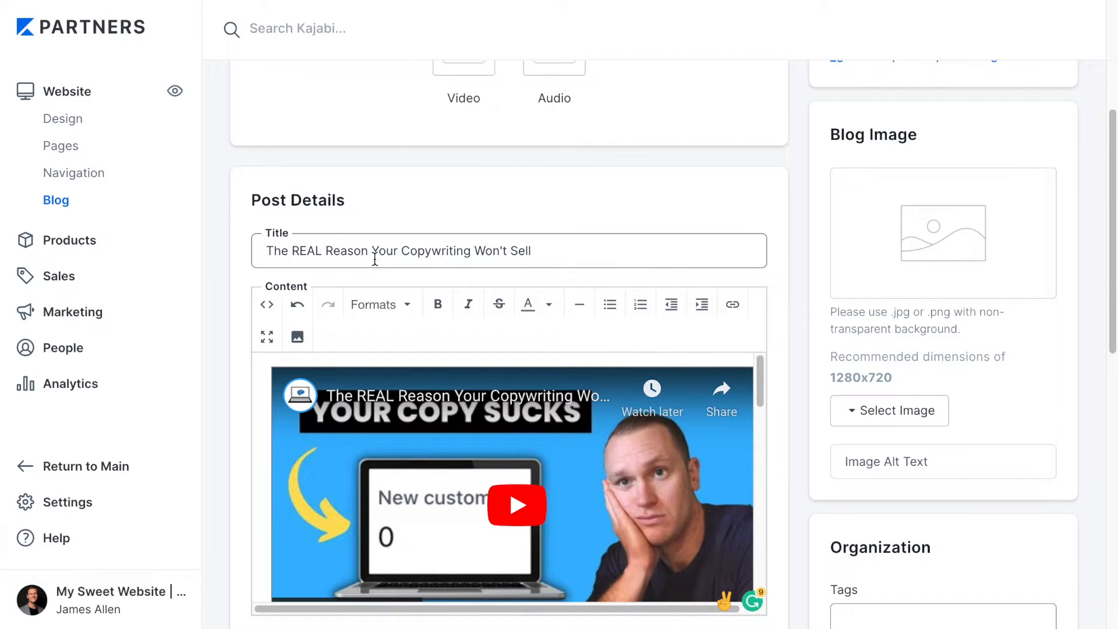
{"action": "scroll", "coordinate": [234, 320], "scroll_direction": "down", "scroll_amount": 2}
{"action": "scroll", "coordinate": [232, 317], "scroll_direction": "down", "scroll_amount": 2}
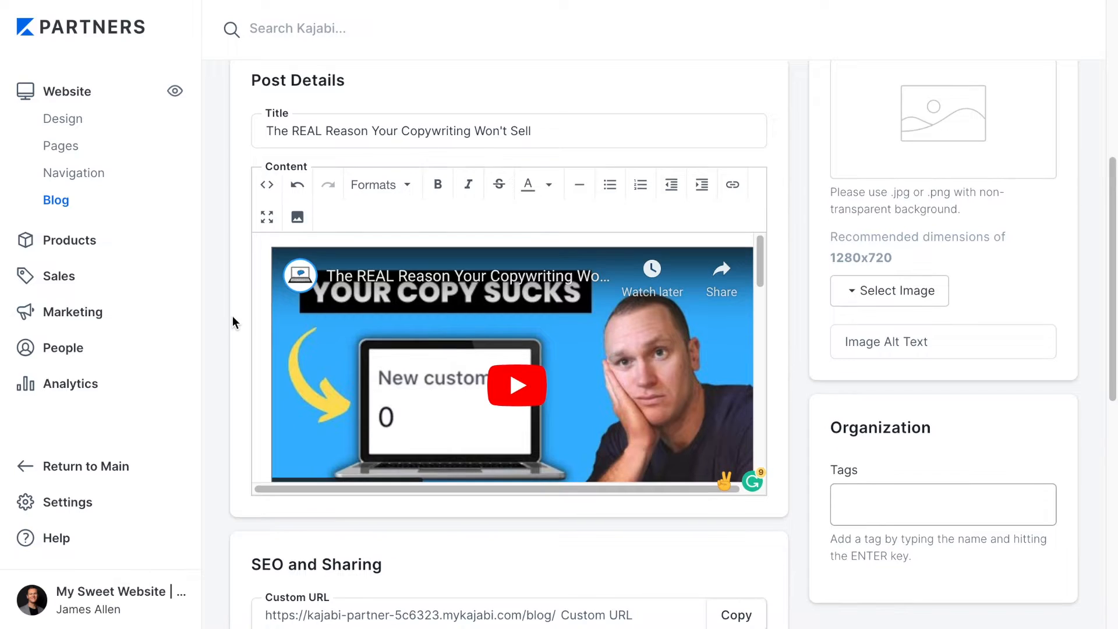
{"action": "scroll", "coordinate": [232, 322], "scroll_direction": "down", "scroll_amount": 2}
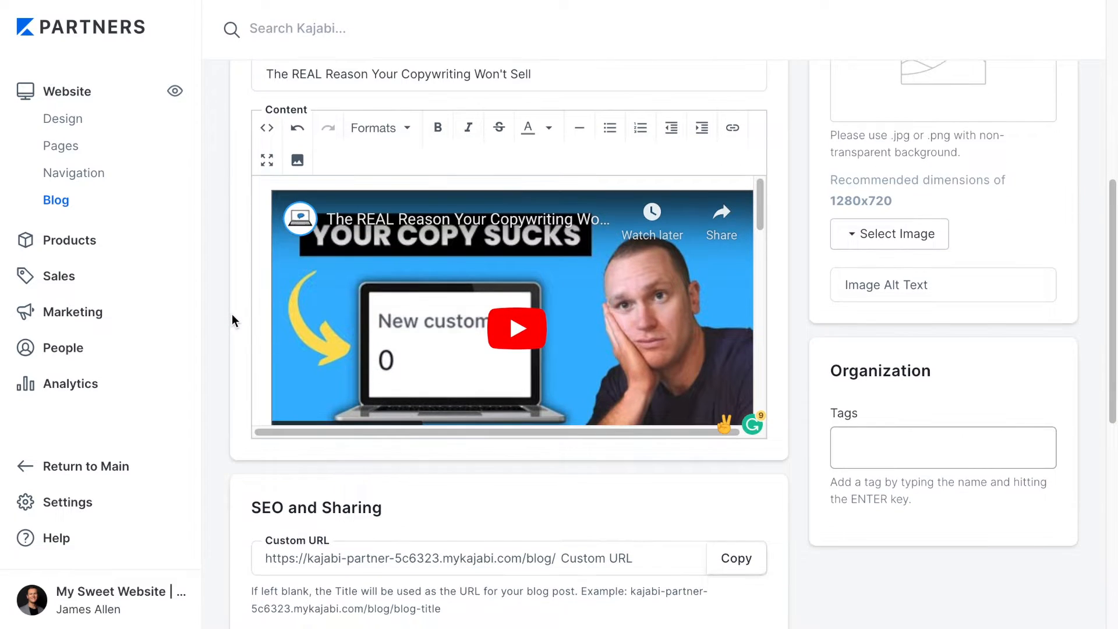
{"action": "scroll", "coordinate": [227, 319], "scroll_direction": "down", "scroll_amount": 1}
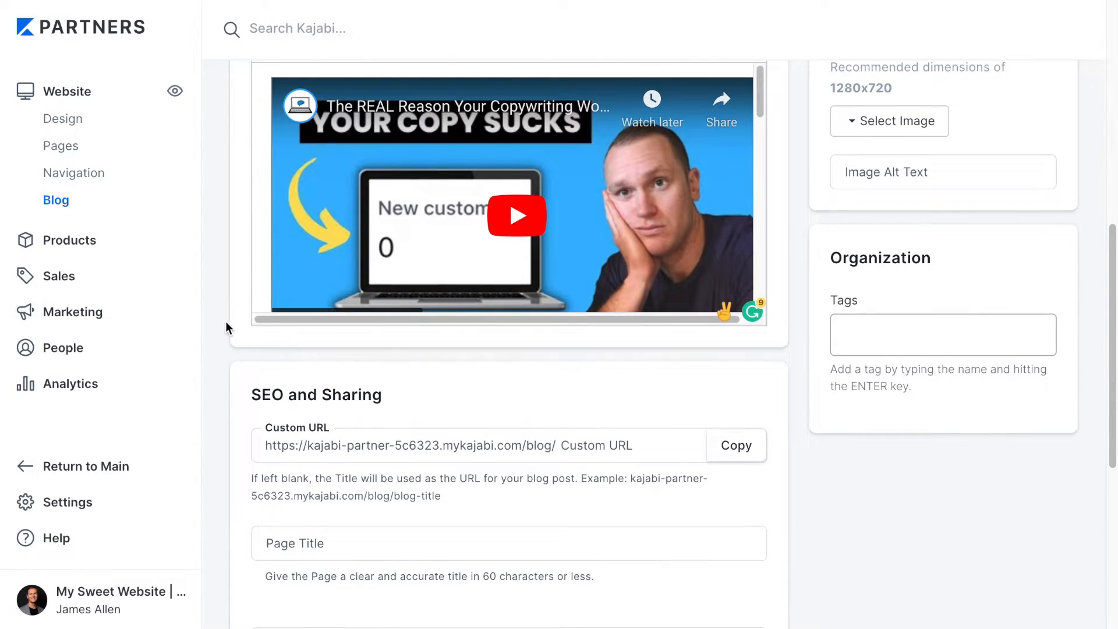
Step: Set the post's custom URL ending to "copywriting" in the SEO and Sharing settings
{"action": "left_click", "coordinate": [605, 413]}
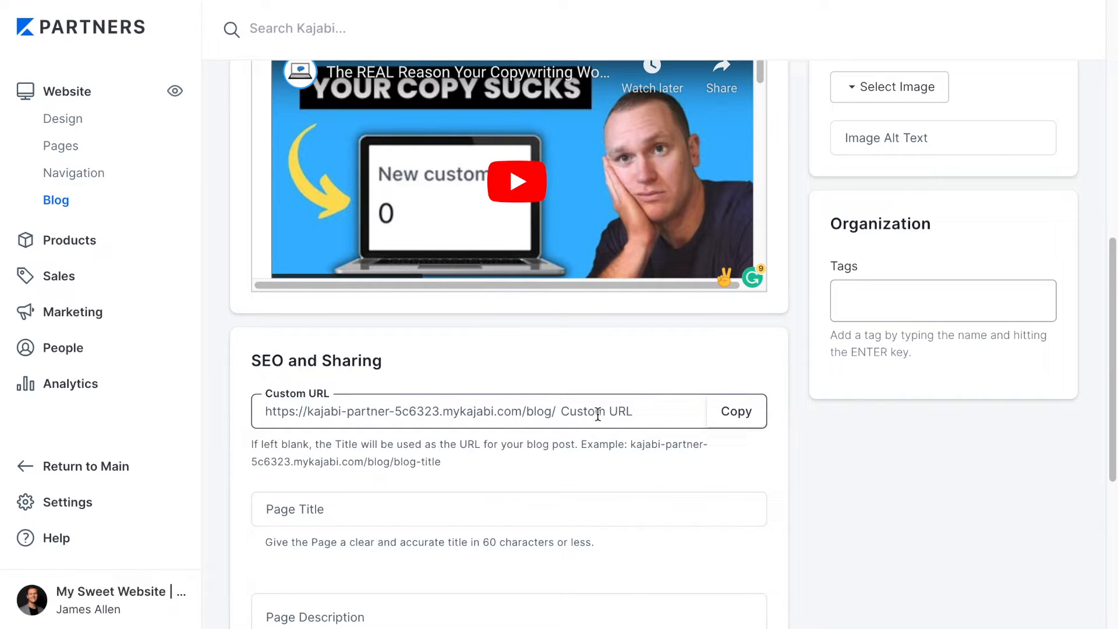
{"action": "left_click", "coordinate": [598, 414]}
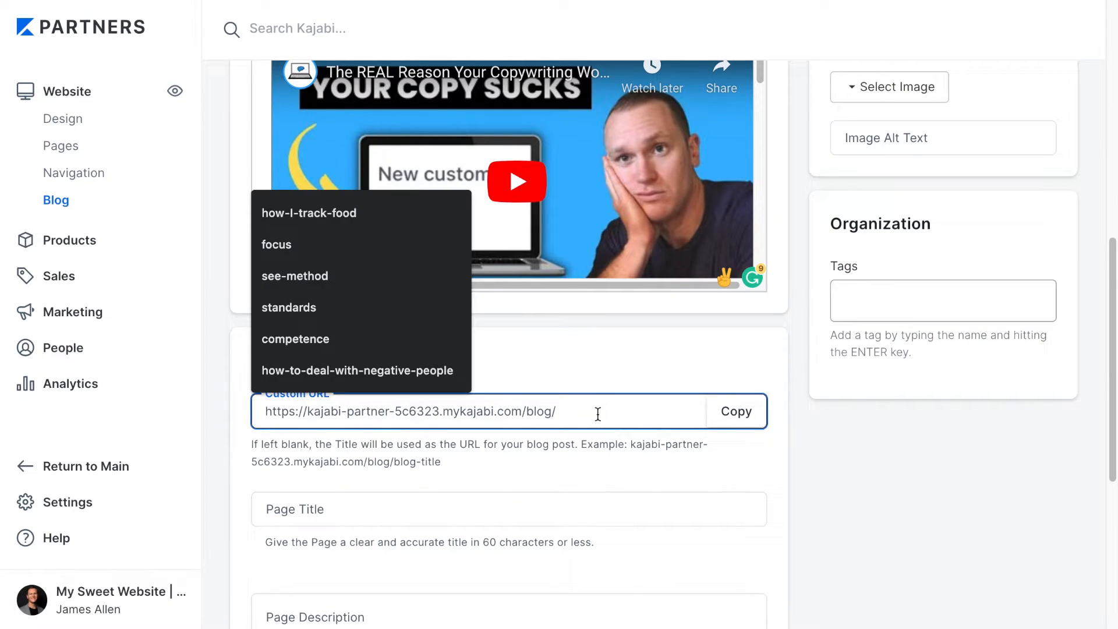
{"action": "type", "text": "copywriting"}
{"action": "left_click", "coordinate": [686, 366]}
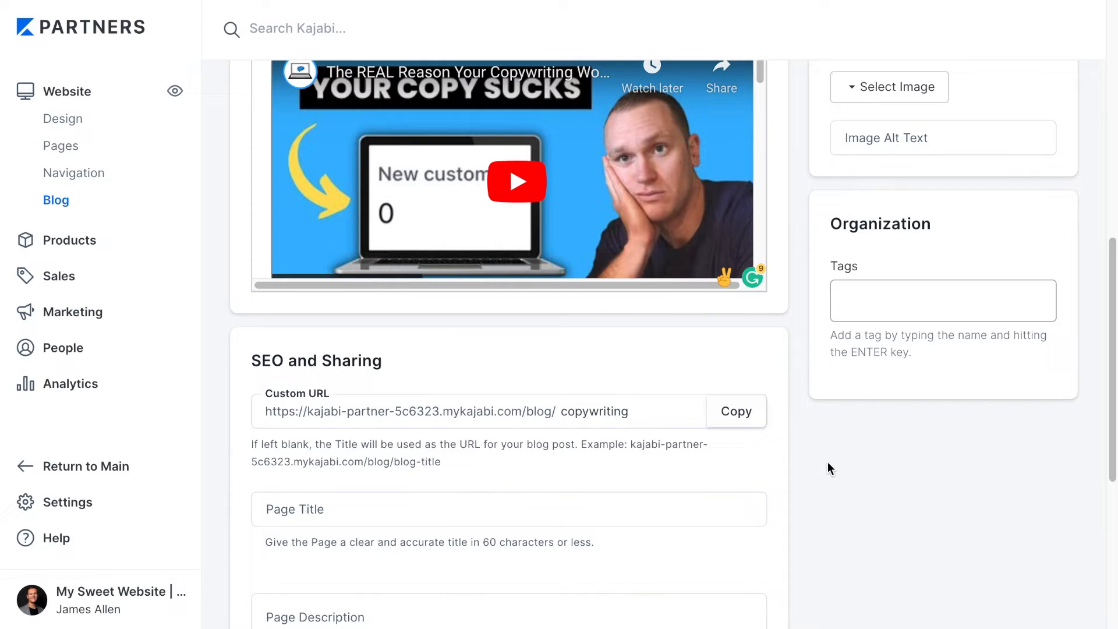
Step: Copy the post title "The REAL Reason Your Copywriting Won't Sell" into the SEO Page Title field
{"action": "scroll", "coordinate": [827, 462], "scroll_direction": "up", "scroll_amount": 3}
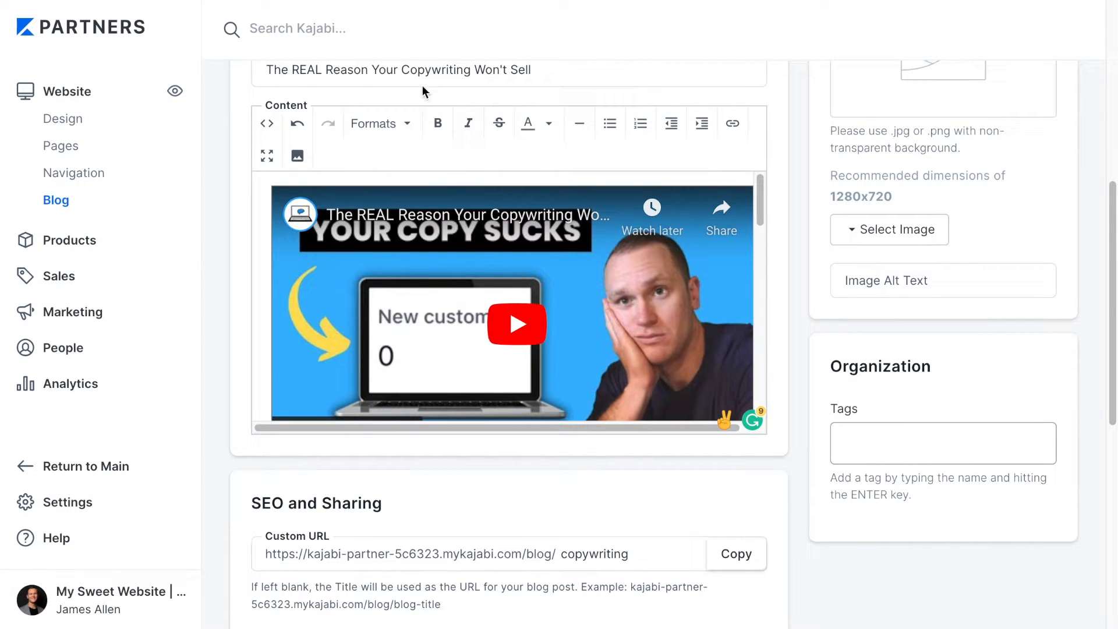
{"action": "scroll", "coordinate": [478, 326], "scroll_direction": "down", "scroll_amount": 3}
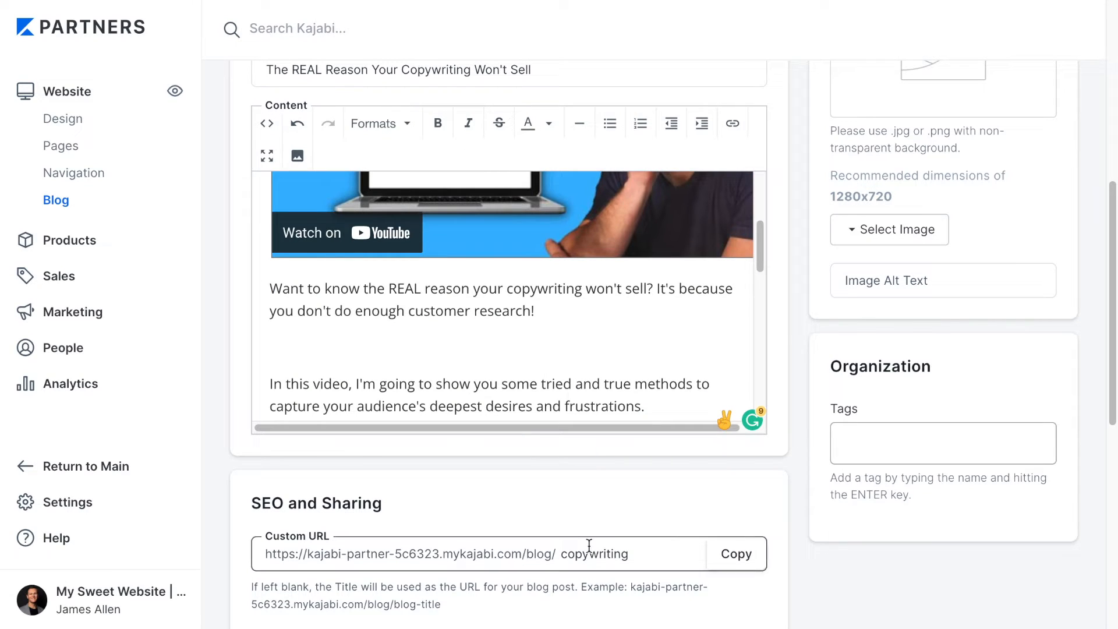
{"action": "scroll", "coordinate": [791, 539], "scroll_direction": "down", "scroll_amount": 1}
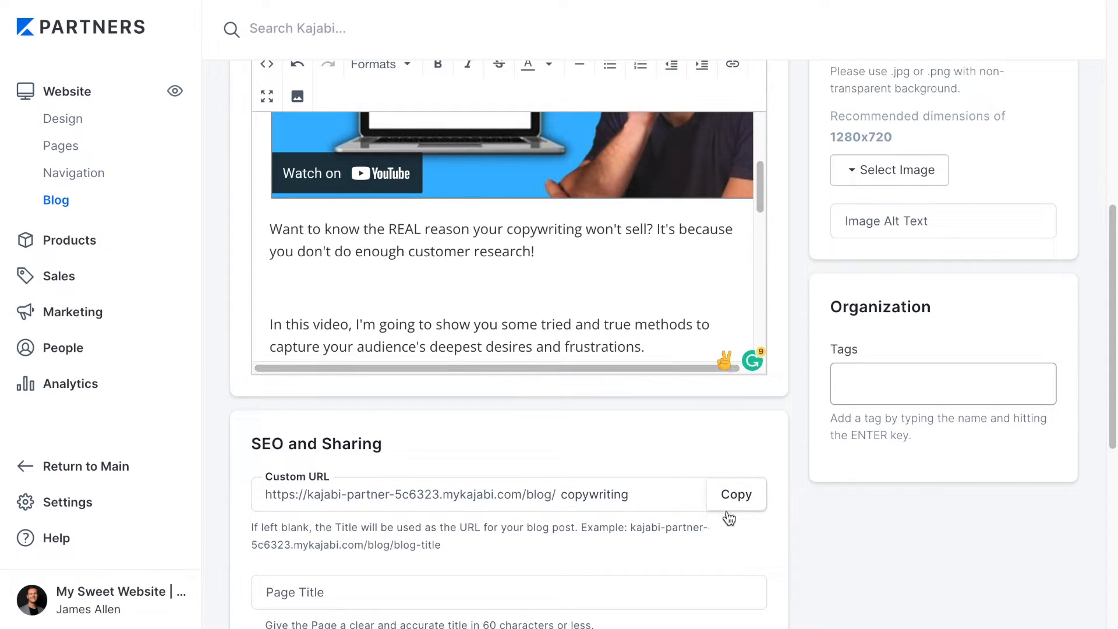
{"action": "scroll", "coordinate": [792, 501], "scroll_direction": "down", "scroll_amount": 5}
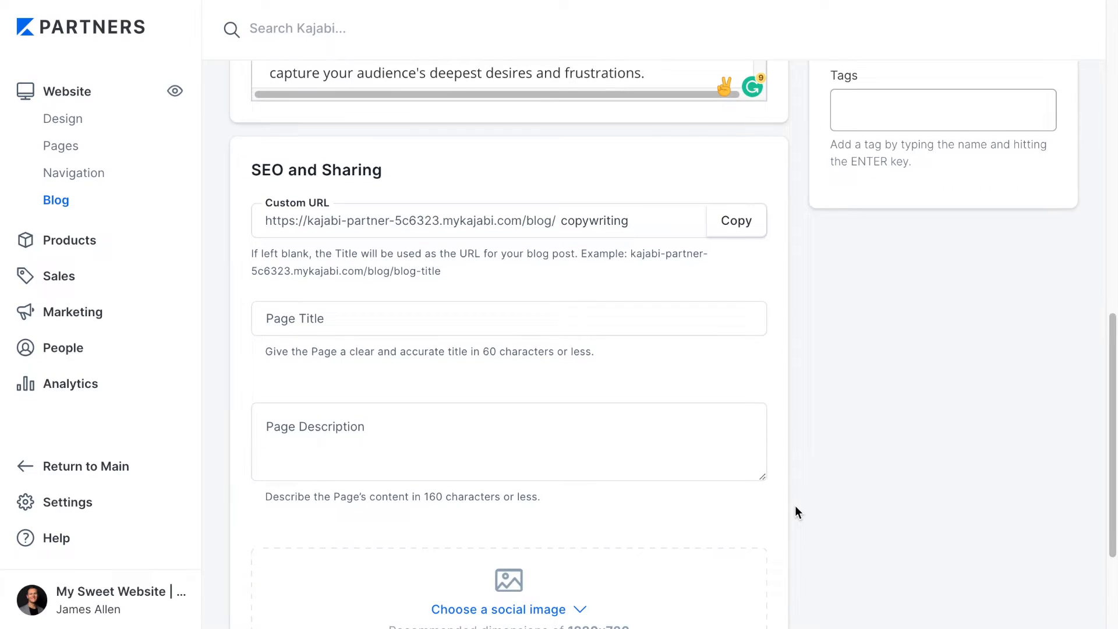
{"action": "scroll", "coordinate": [796, 513], "scroll_direction": "down", "scroll_amount": 1}
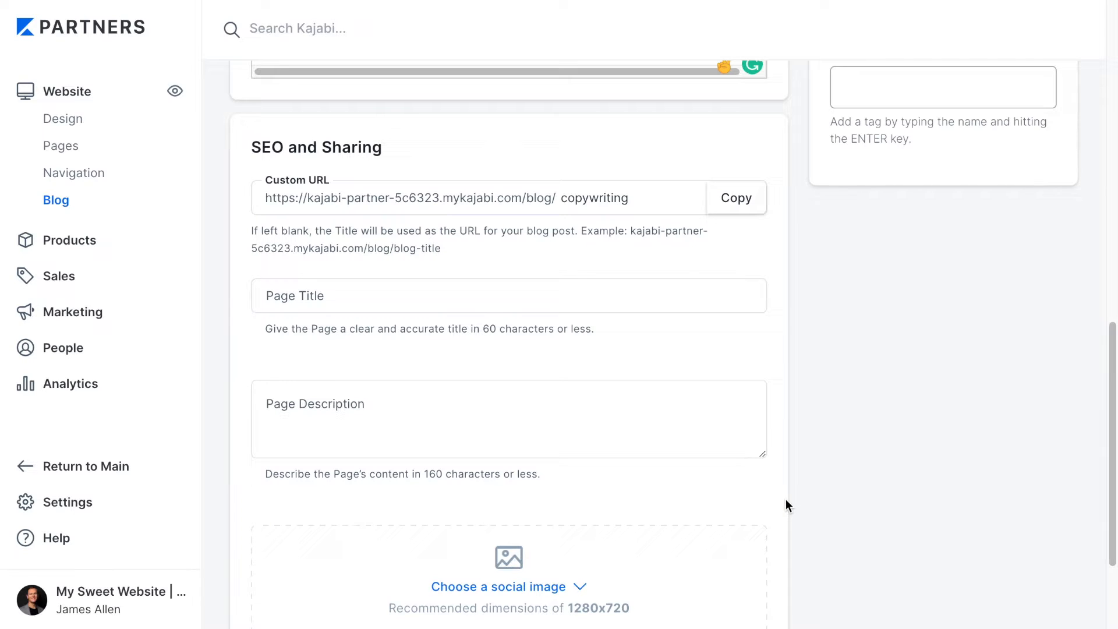
{"action": "scroll", "coordinate": [786, 497], "scroll_direction": "down", "scroll_amount": 1}
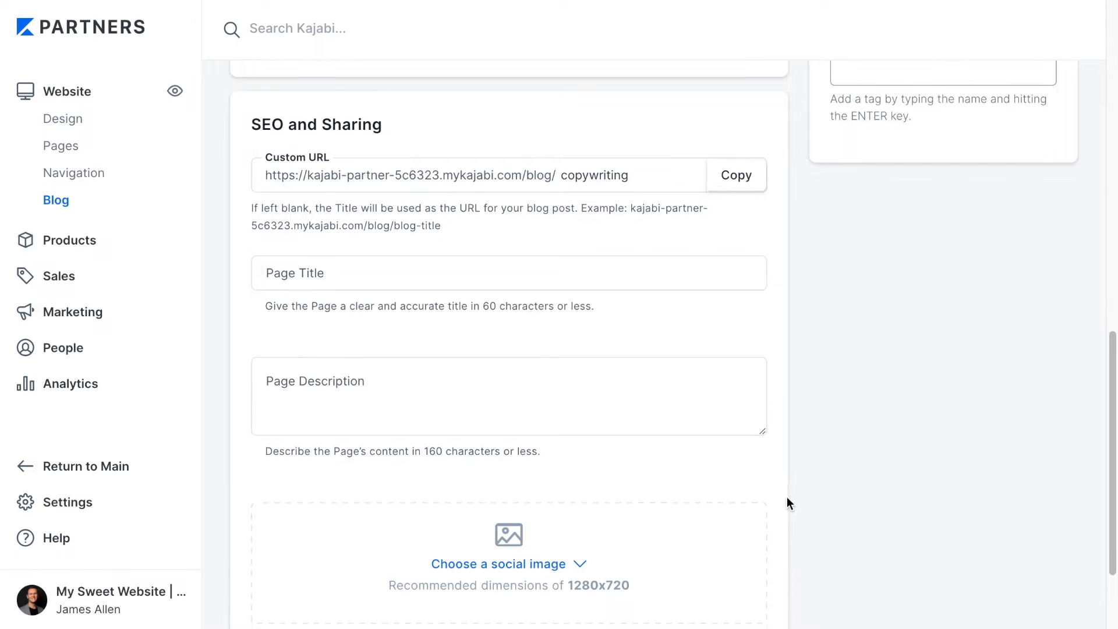
{"action": "left_click", "coordinate": [319, 270]}
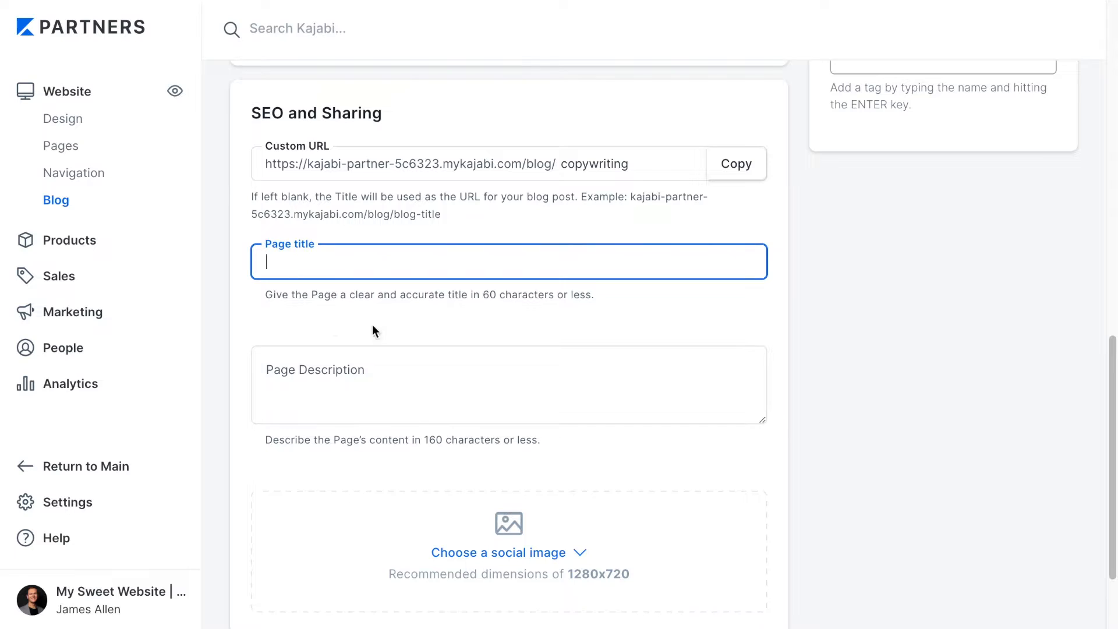
{"action": "scroll", "coordinate": [372, 324], "scroll_direction": "up", "scroll_amount": 8}
{"action": "left_click_drag", "start_coordinate": [265, 135], "coordinate": [584, 131]}
{"action": "key", "text": "ctrl+c"}
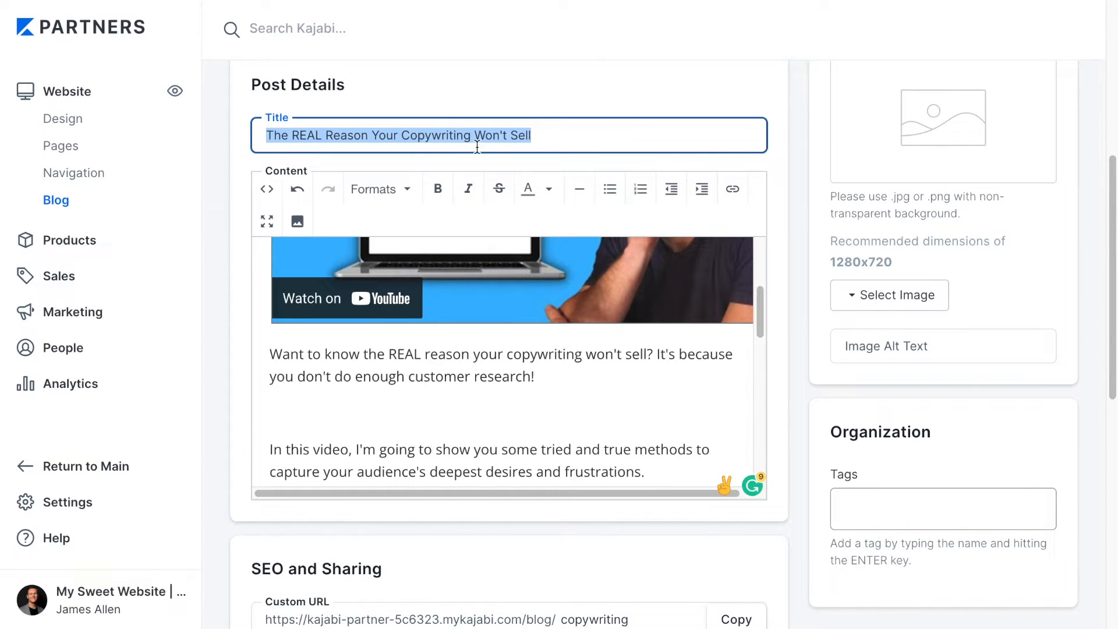
{"action": "scroll", "coordinate": [210, 201], "scroll_direction": "down", "scroll_amount": 5}
{"action": "left_click", "coordinate": [310, 456]}
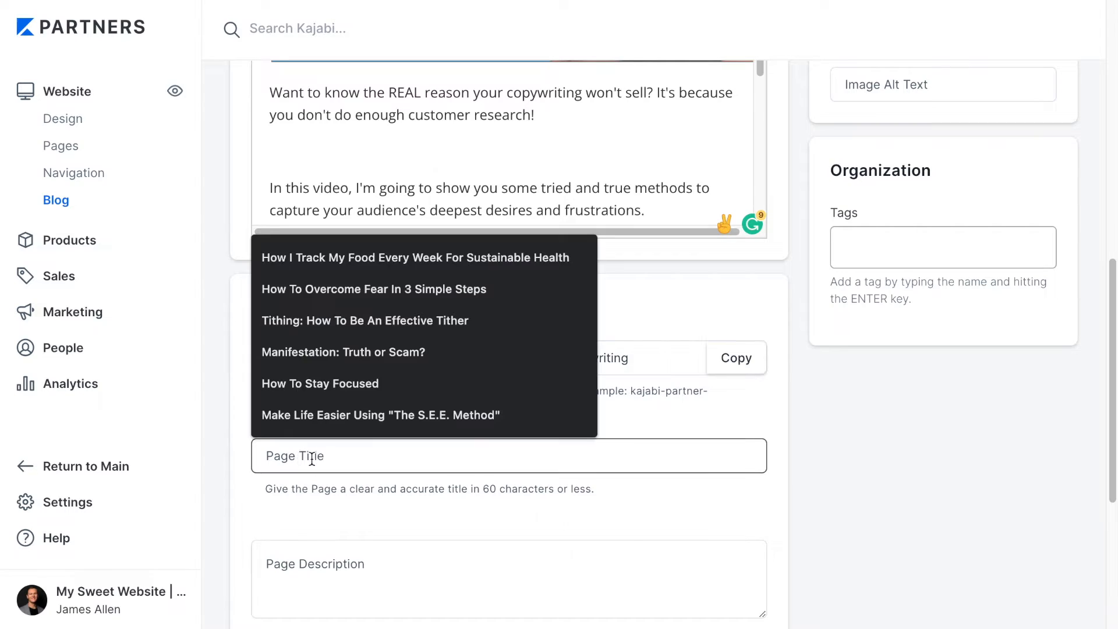
{"action": "key", "text": "ctrl+v"}
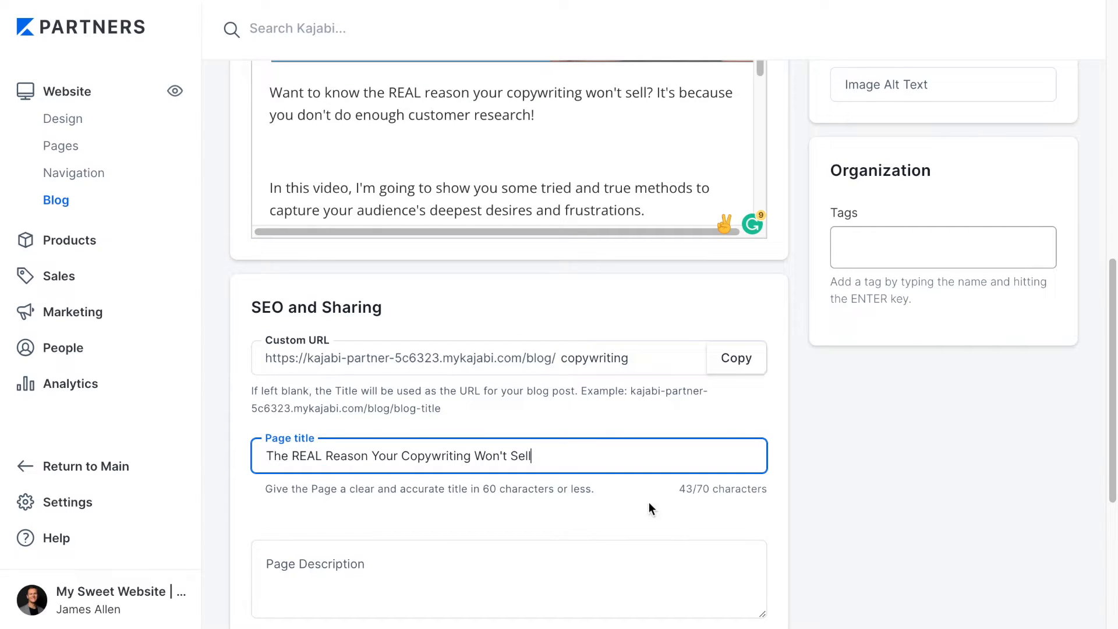
Step: Look over the Page Description field and the social image option in the SEO and Sharing settings
{"action": "scroll", "coordinate": [858, 441], "scroll_direction": "down", "scroll_amount": 2}
{"action": "scroll", "coordinate": [841, 442], "scroll_direction": "down", "scroll_amount": 1}
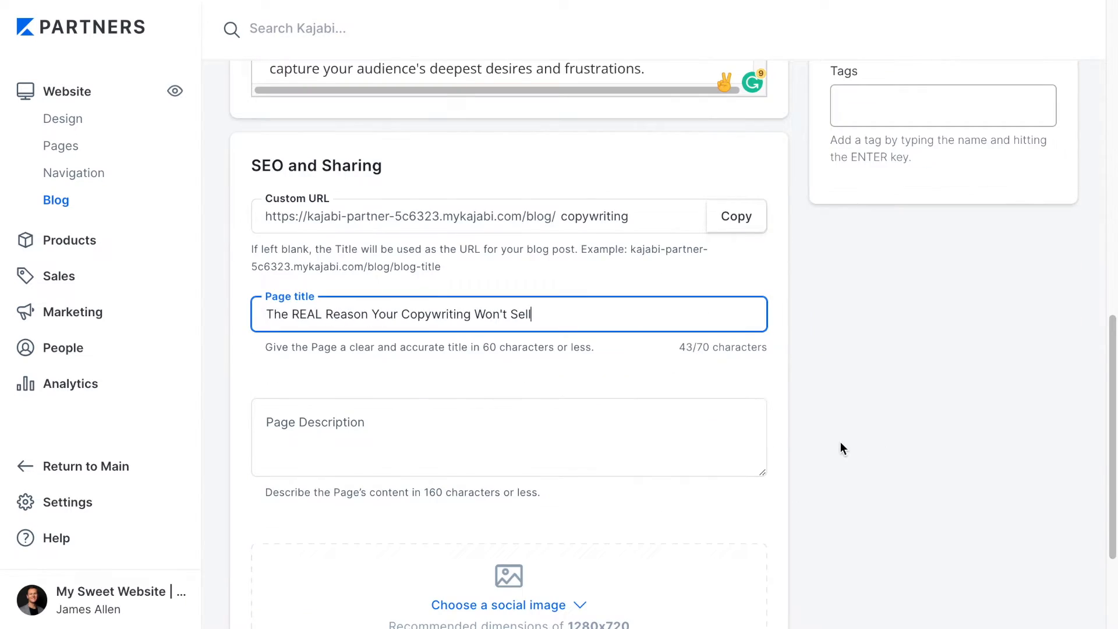
{"action": "scroll", "coordinate": [845, 450], "scroll_direction": "down", "scroll_amount": 1}
{"action": "scroll", "coordinate": [848, 455], "scroll_direction": "down", "scroll_amount": 1}
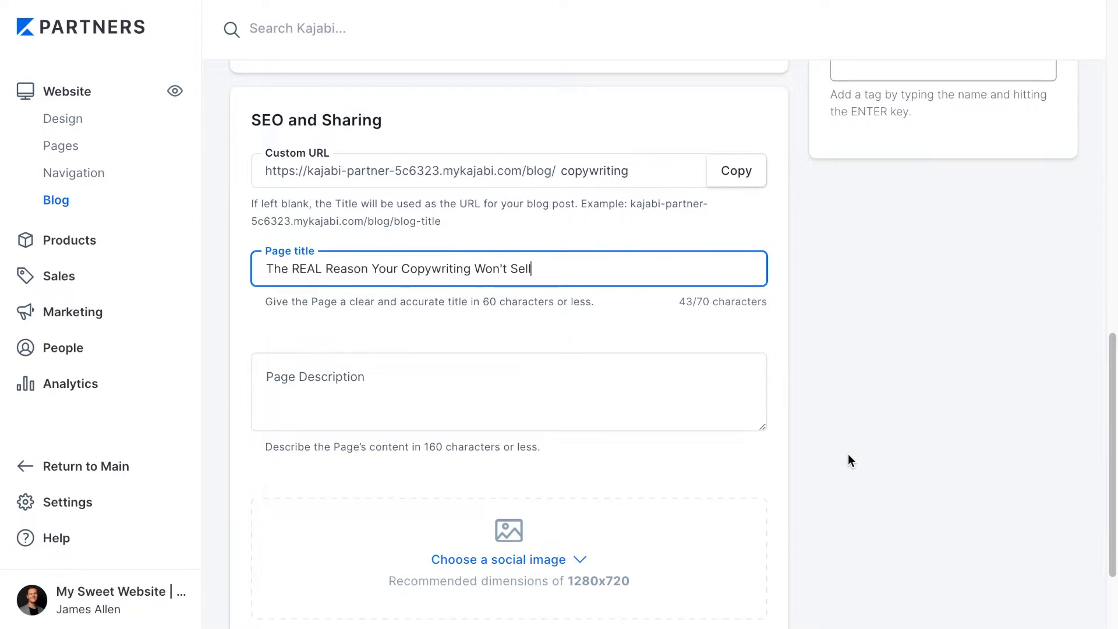
{"action": "scroll", "coordinate": [848, 455], "scroll_direction": "down", "scroll_amount": 1}
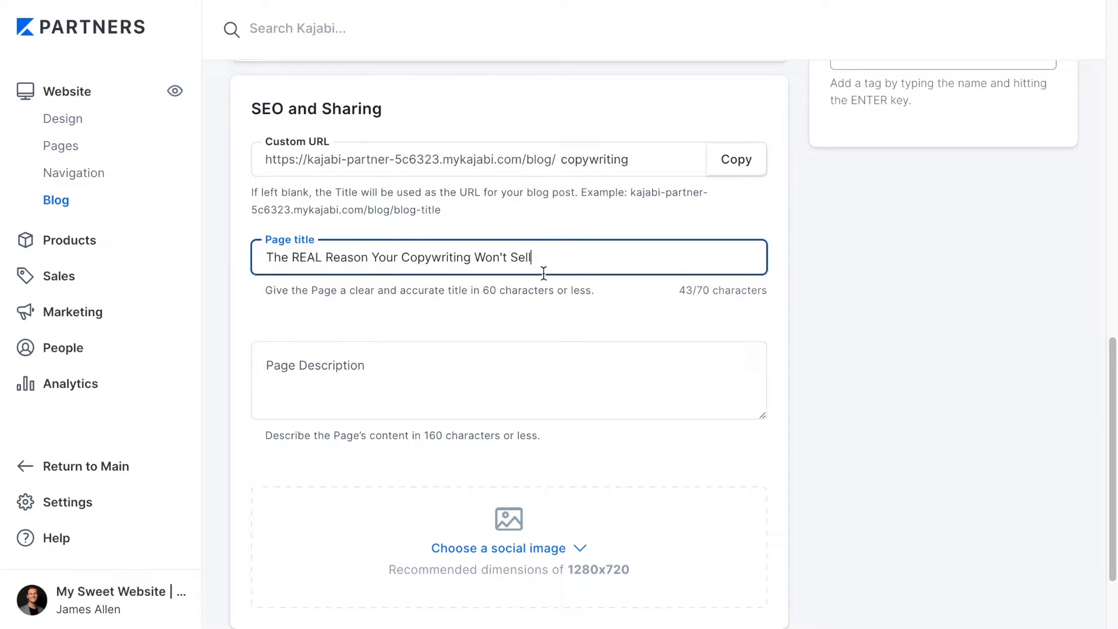
{"action": "left_click", "coordinate": [279, 375]}
{"action": "left_click", "coordinate": [627, 319]}
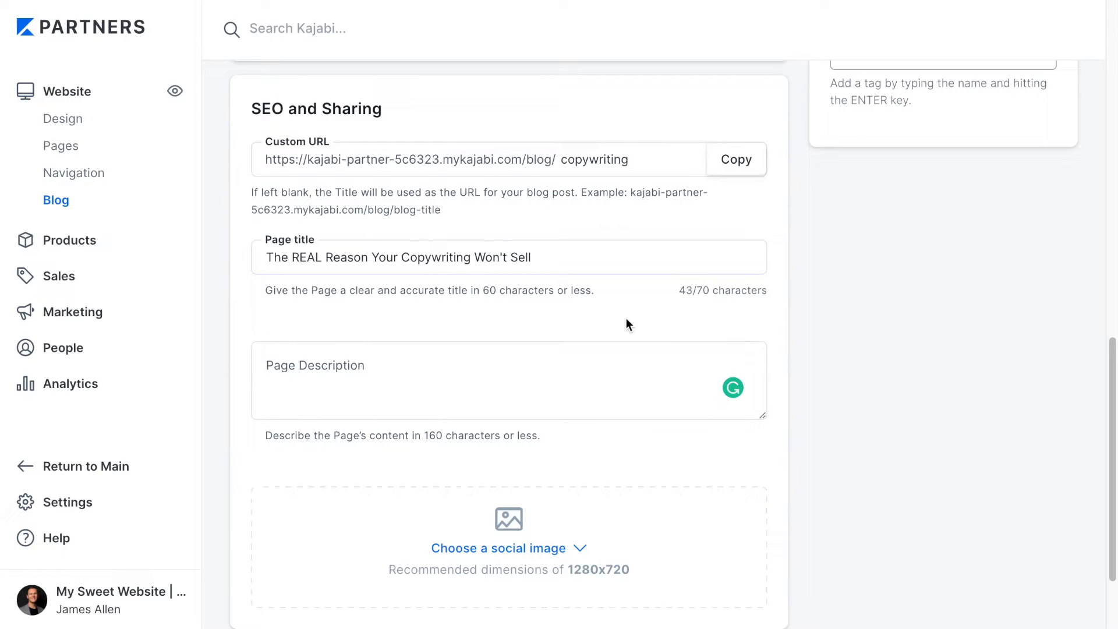
{"action": "scroll", "coordinate": [627, 320], "scroll_direction": "down", "scroll_amount": 1}
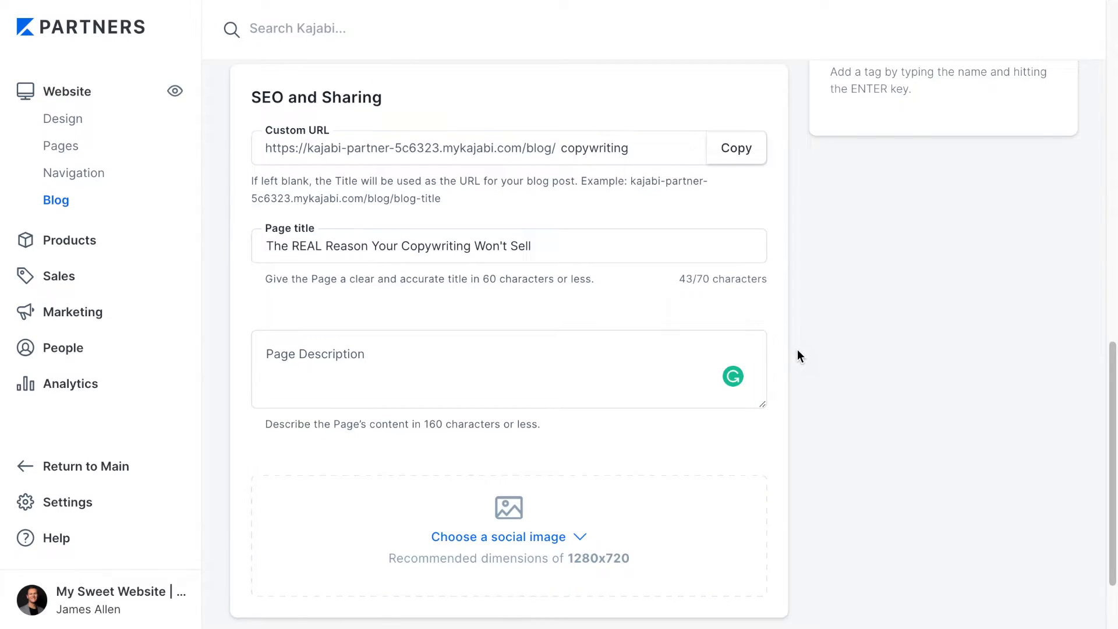
{"action": "scroll", "coordinate": [797, 352], "scroll_direction": "down", "scroll_amount": 1}
{"action": "scroll", "coordinate": [808, 361], "scroll_direction": "down", "scroll_amount": 1}
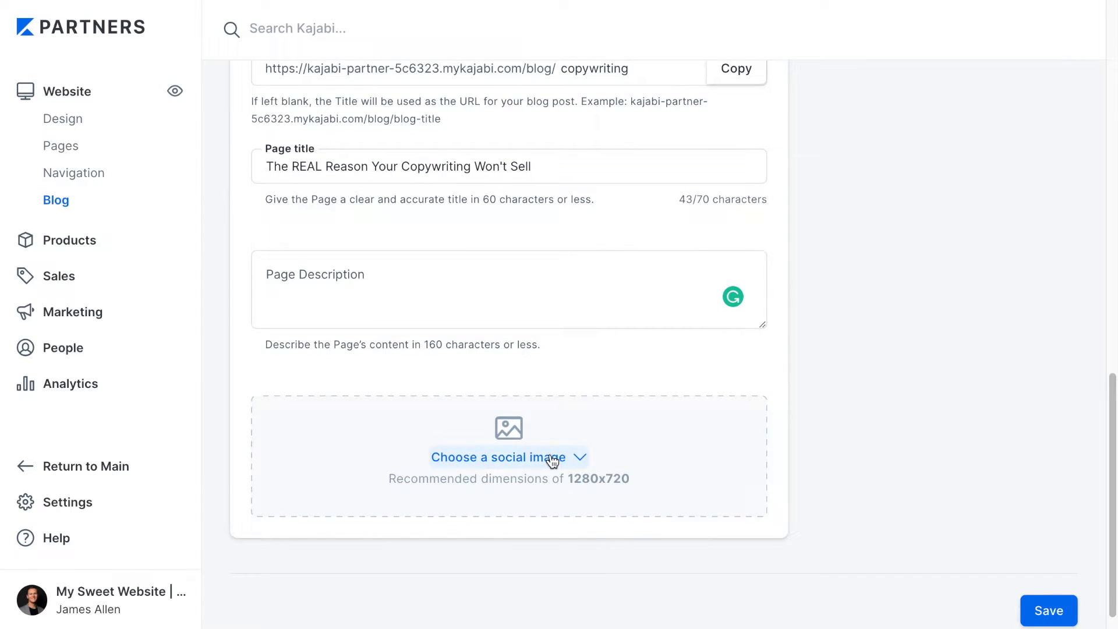
Step: Review the whole post form, comparing the embedded video content with the social image, blog image and visibility options
{"action": "scroll", "coordinate": [860, 426], "scroll_direction": "up", "scroll_amount": 15}
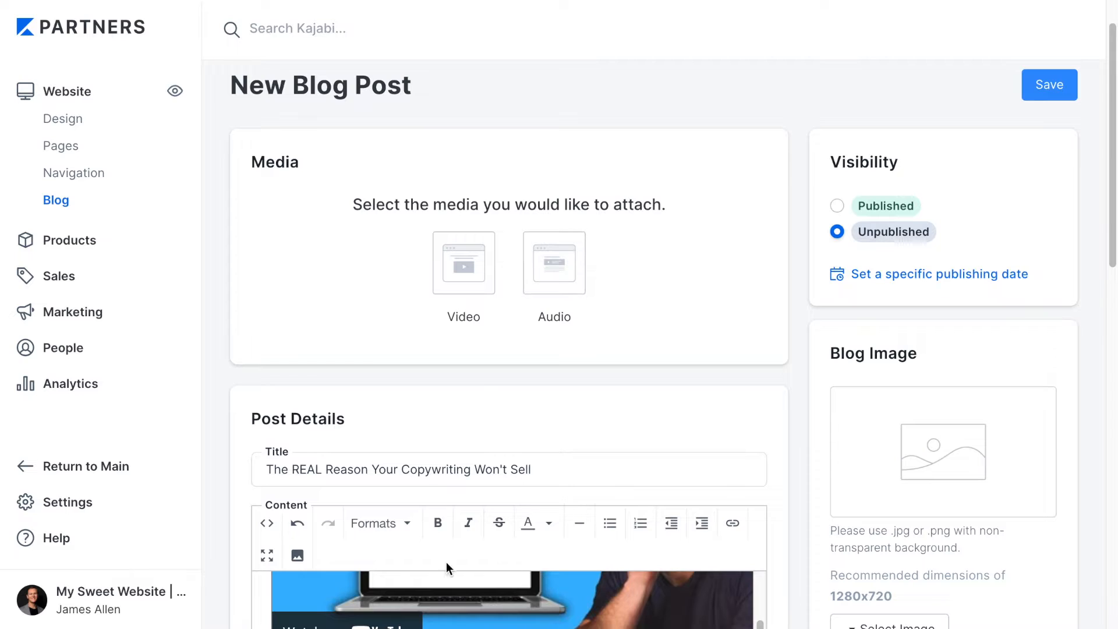
{"action": "scroll", "coordinate": [805, 317], "scroll_direction": "down", "scroll_amount": 6}
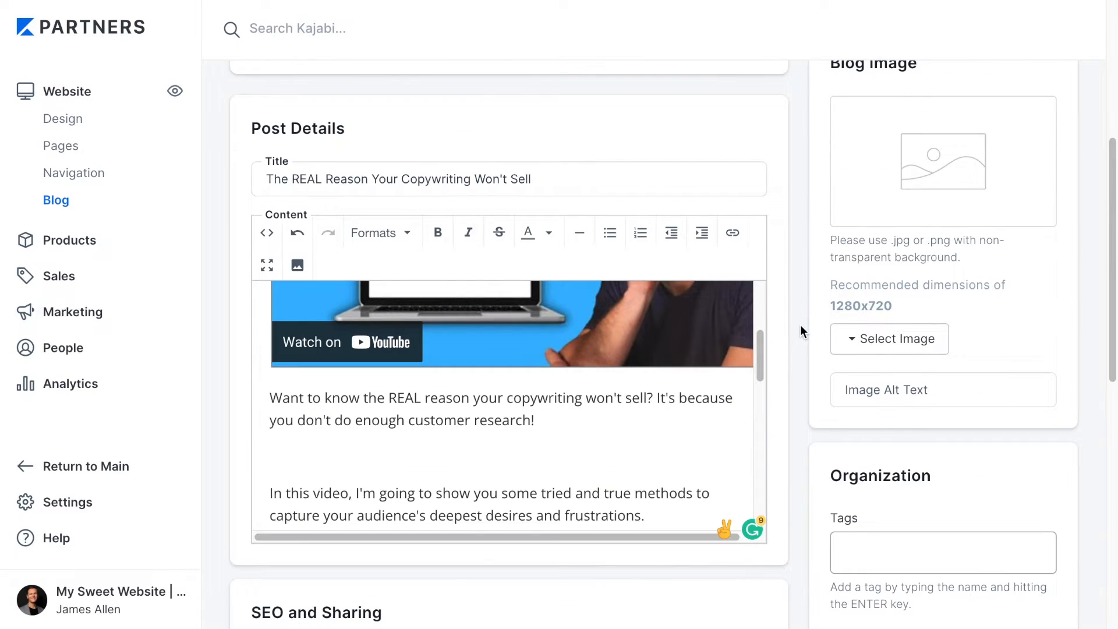
{"action": "scroll", "coordinate": [653, 393], "scroll_direction": "up", "scroll_amount": 2}
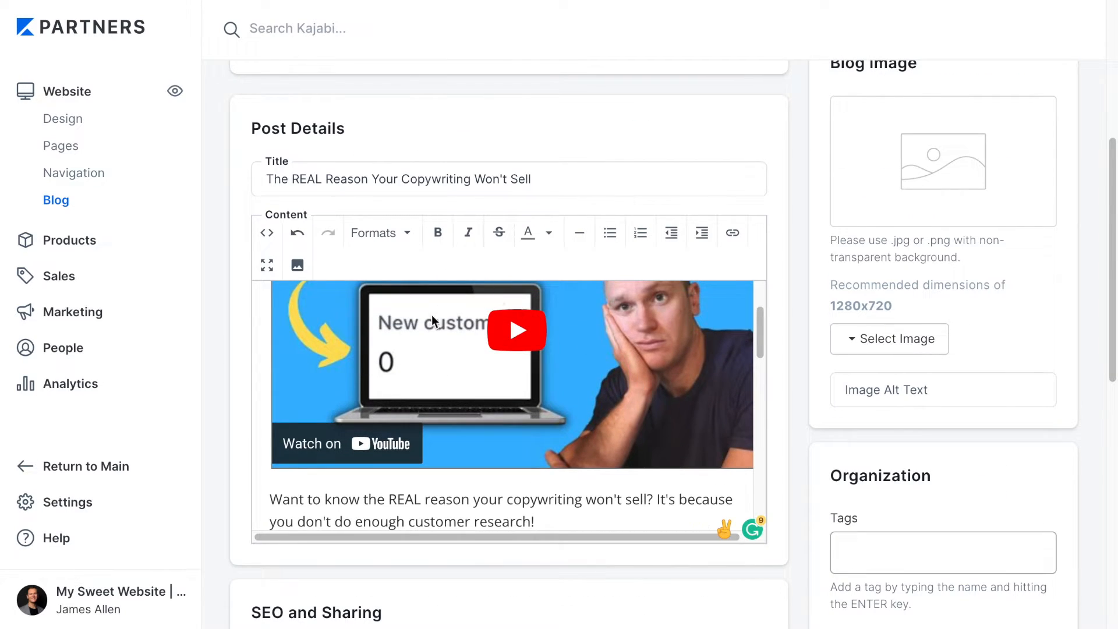
{"action": "scroll", "coordinate": [821, 349], "scroll_direction": "down", "scroll_amount": 10}
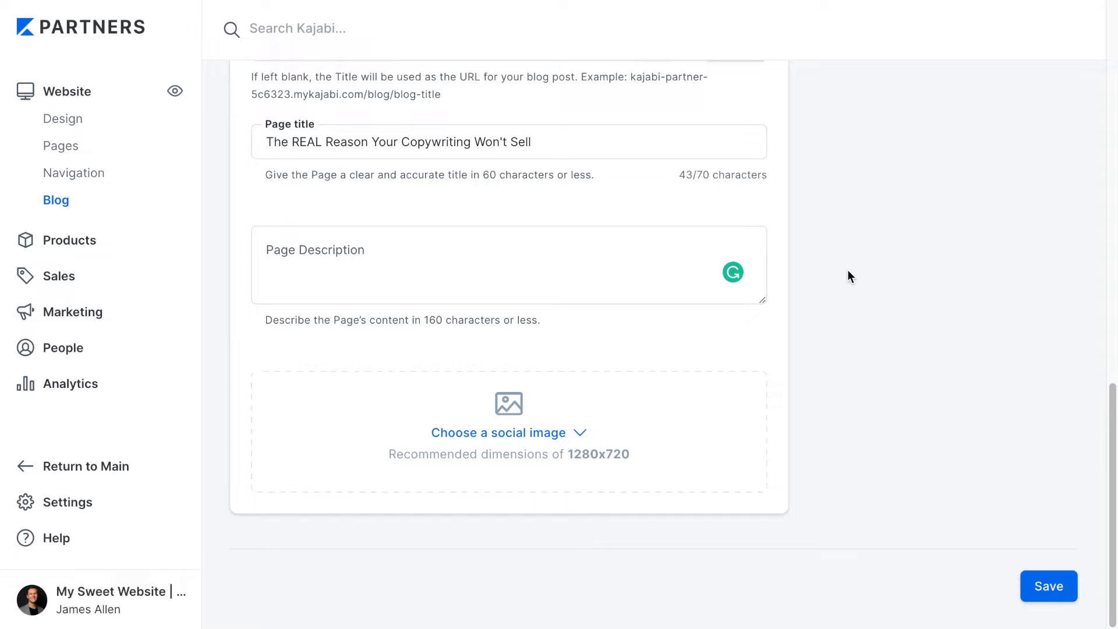
{"action": "scroll", "coordinate": [839, 285], "scroll_direction": "up", "scroll_amount": 5}
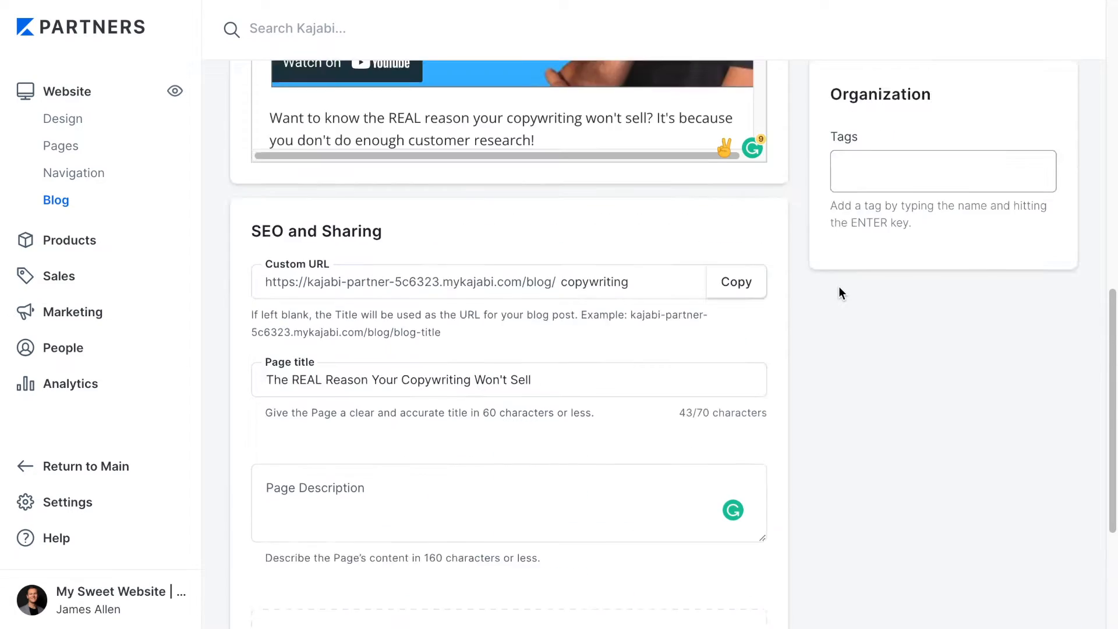
{"action": "scroll", "coordinate": [781, 364], "scroll_direction": "up", "scroll_amount": 10}
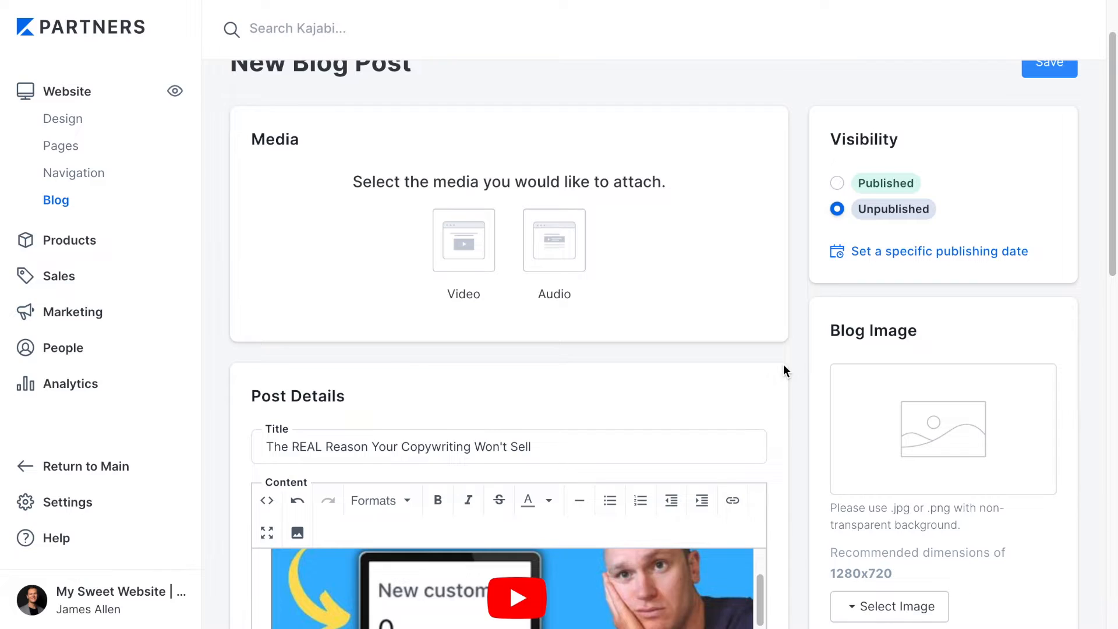
{"action": "scroll", "coordinate": [784, 366], "scroll_direction": "up", "scroll_amount": 1}
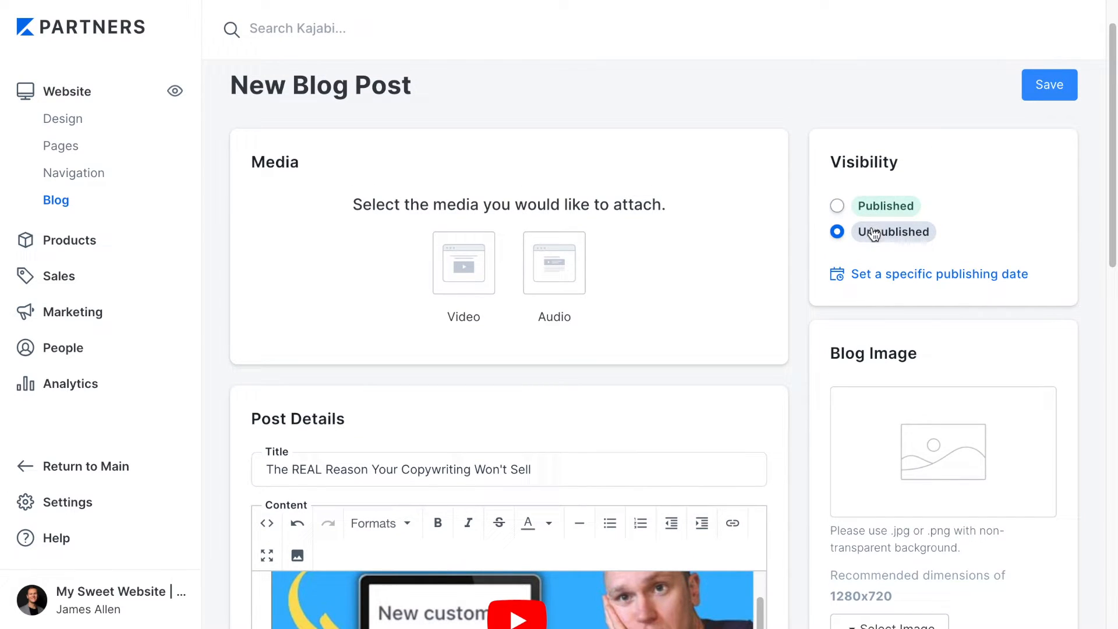
Step: Try scheduling the post for March 22, 2022 at 7:00 AM, and cancel the specific publishing date
{"action": "left_click", "coordinate": [872, 275]}
{"action": "scroll", "coordinate": [874, 291], "scroll_direction": "down", "scroll_amount": 2}
{"action": "scroll", "coordinate": [873, 299], "scroll_direction": "down", "scroll_amount": 4}
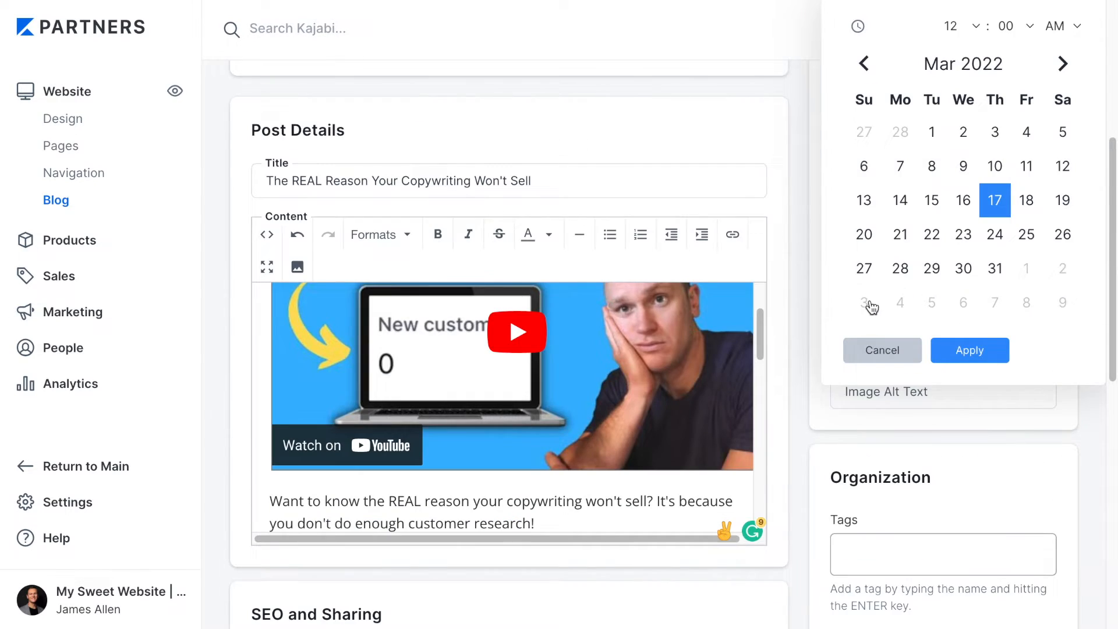
{"action": "scroll", "coordinate": [873, 304], "scroll_direction": "up", "scroll_amount": 5}
{"action": "scroll", "coordinate": [962, 342], "scroll_direction": "down", "scroll_amount": 1}
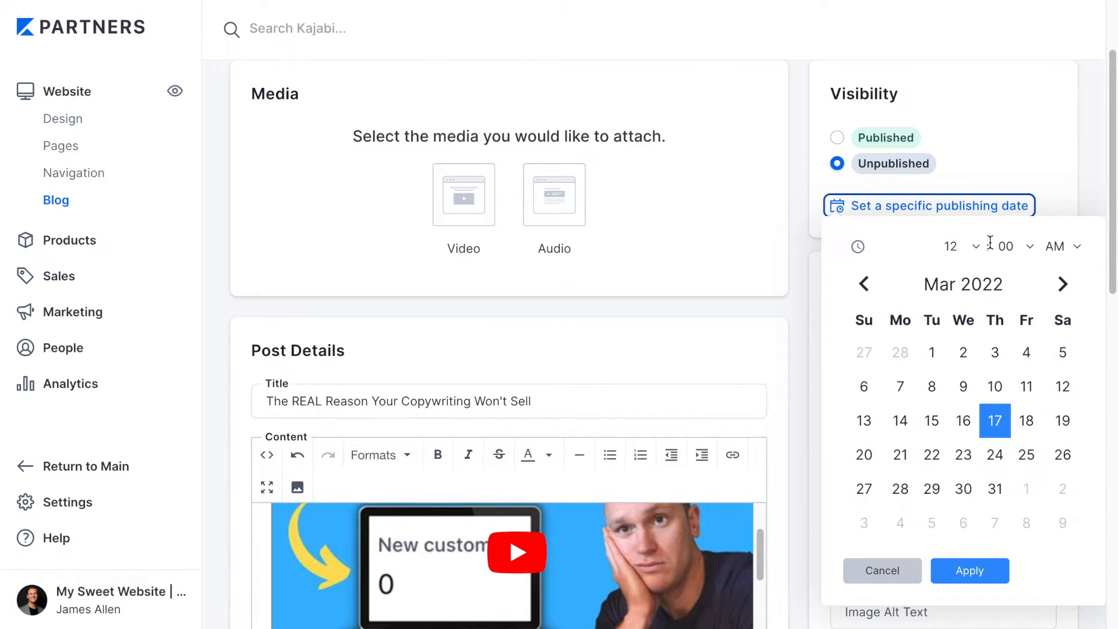
{"action": "left_click", "coordinate": [975, 247]}
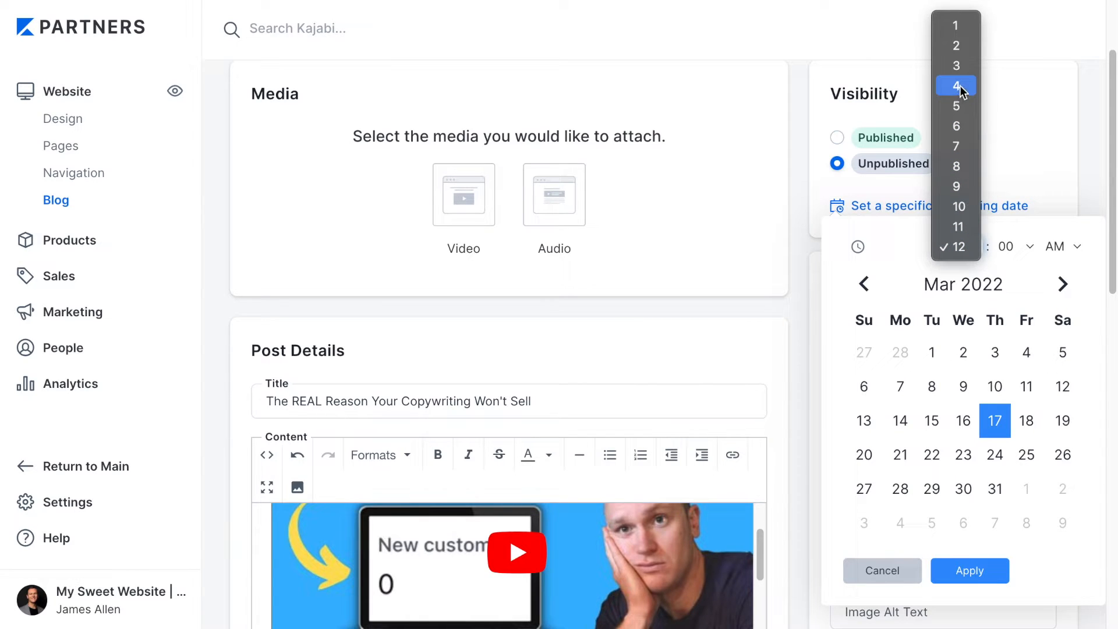
{"action": "left_click", "coordinate": [961, 151]}
{"action": "left_click", "coordinate": [1016, 246]}
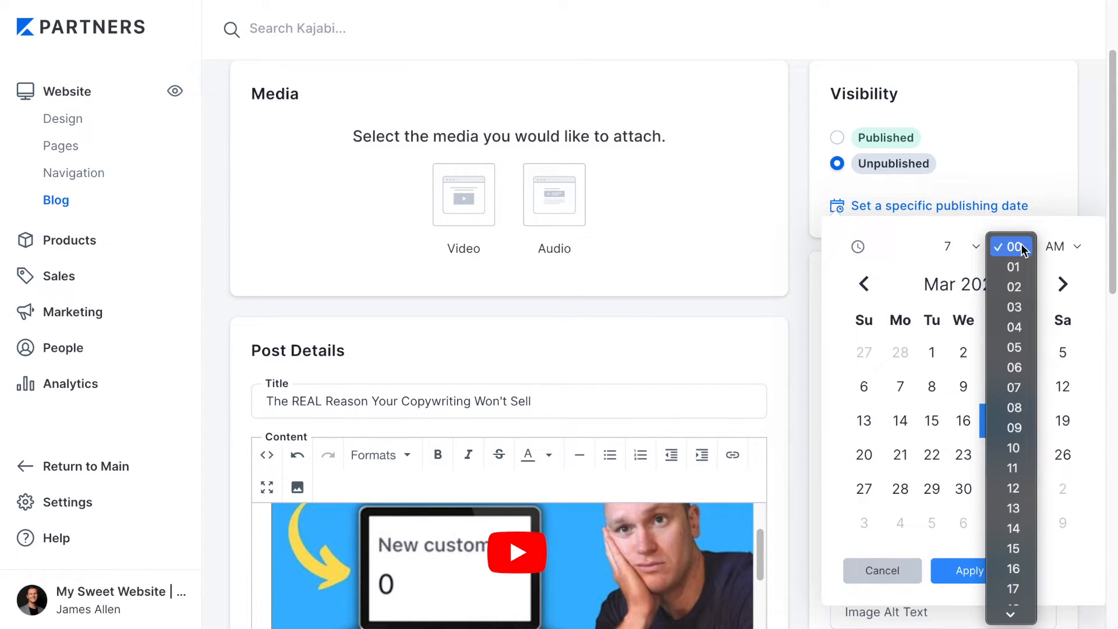
{"action": "left_click", "coordinate": [1043, 249]}
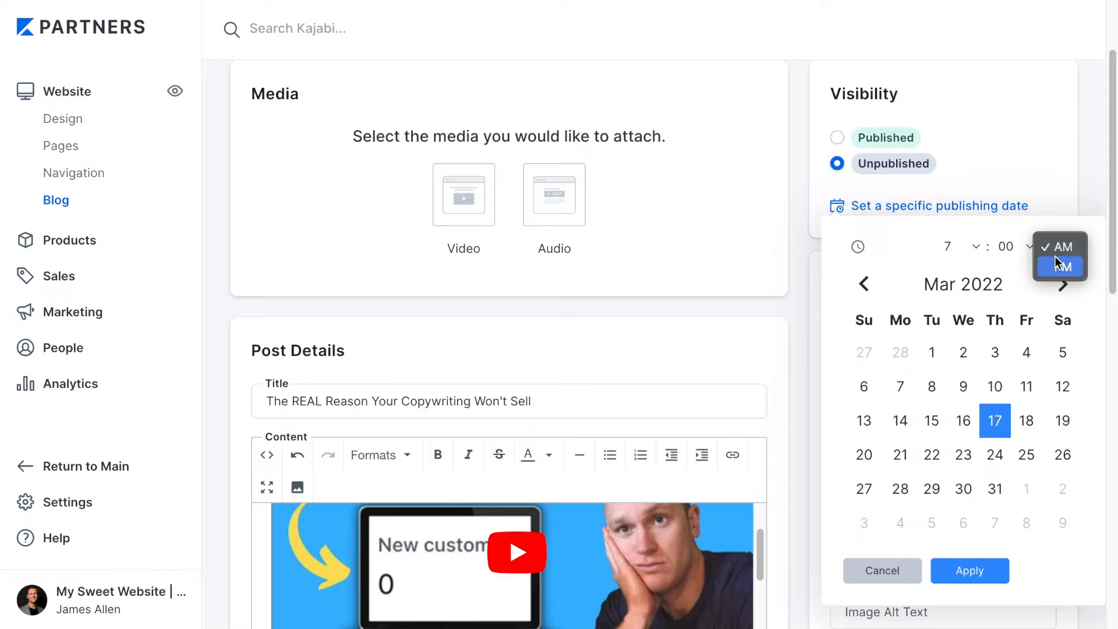
{"action": "key", "text": "Escape"}
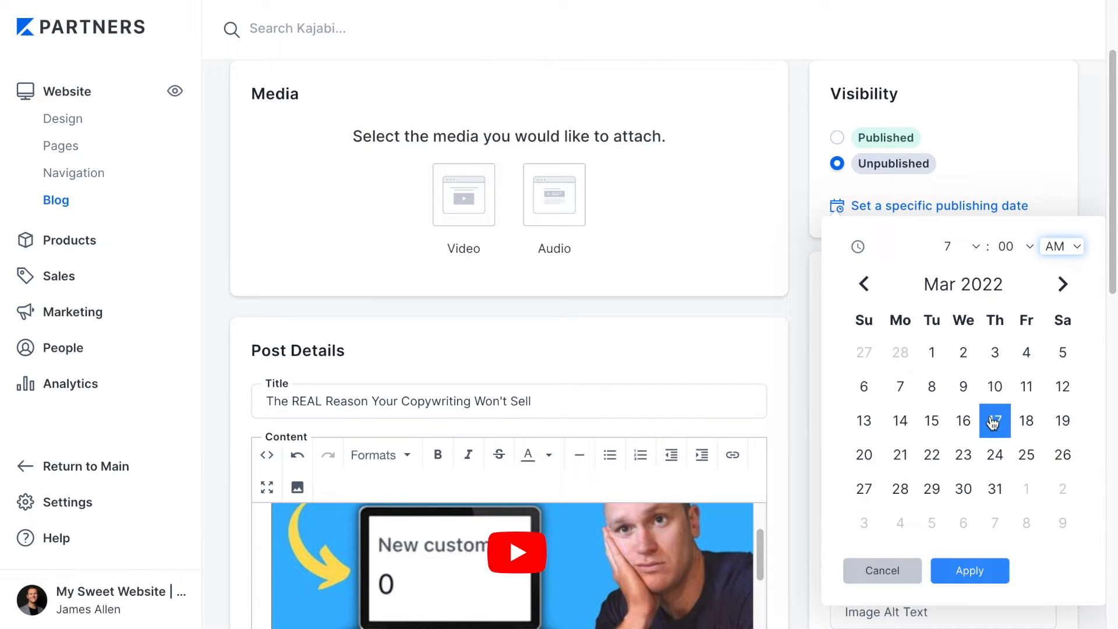
{"action": "left_click", "coordinate": [933, 460]}
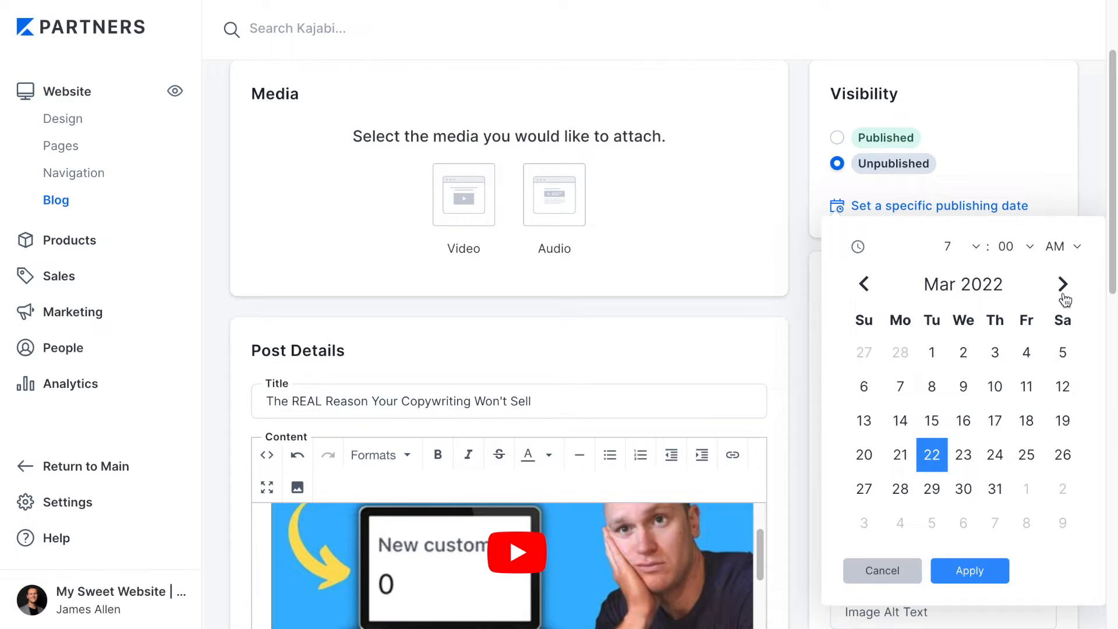
{"action": "left_click", "coordinate": [879, 570]}
{"action": "scroll", "coordinate": [795, 343], "scroll_direction": "up", "scroll_amount": 2}
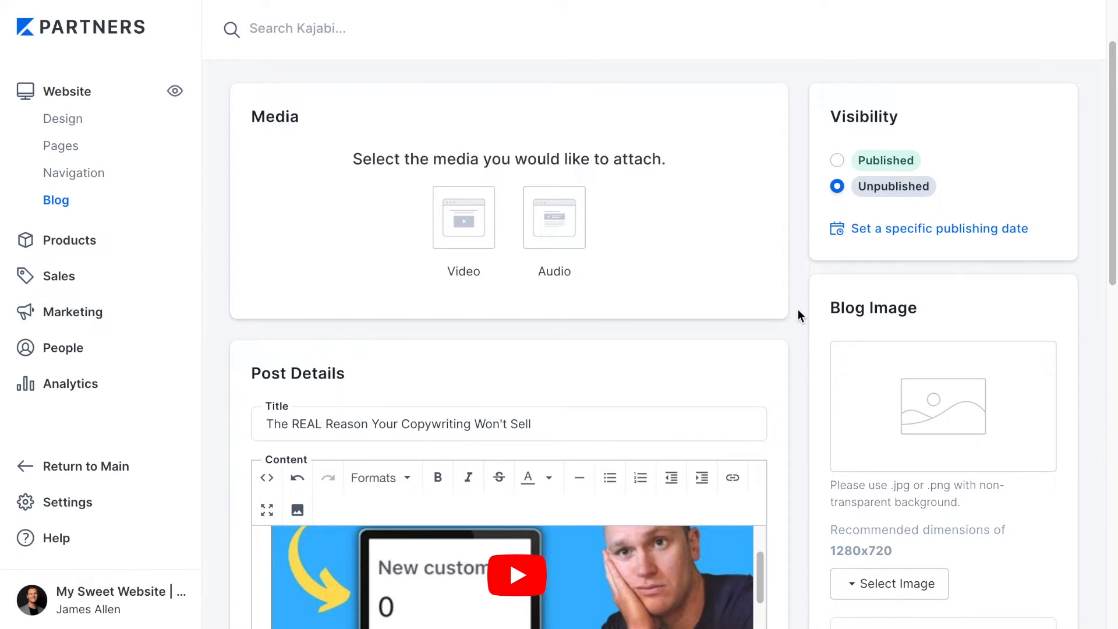
Step: Check the post's details and SEO settings once more and save the new blog post
{"action": "scroll", "coordinate": [798, 326], "scroll_direction": "down", "scroll_amount": 3}
{"action": "scroll", "coordinate": [798, 327], "scroll_direction": "down", "scroll_amount": 2}
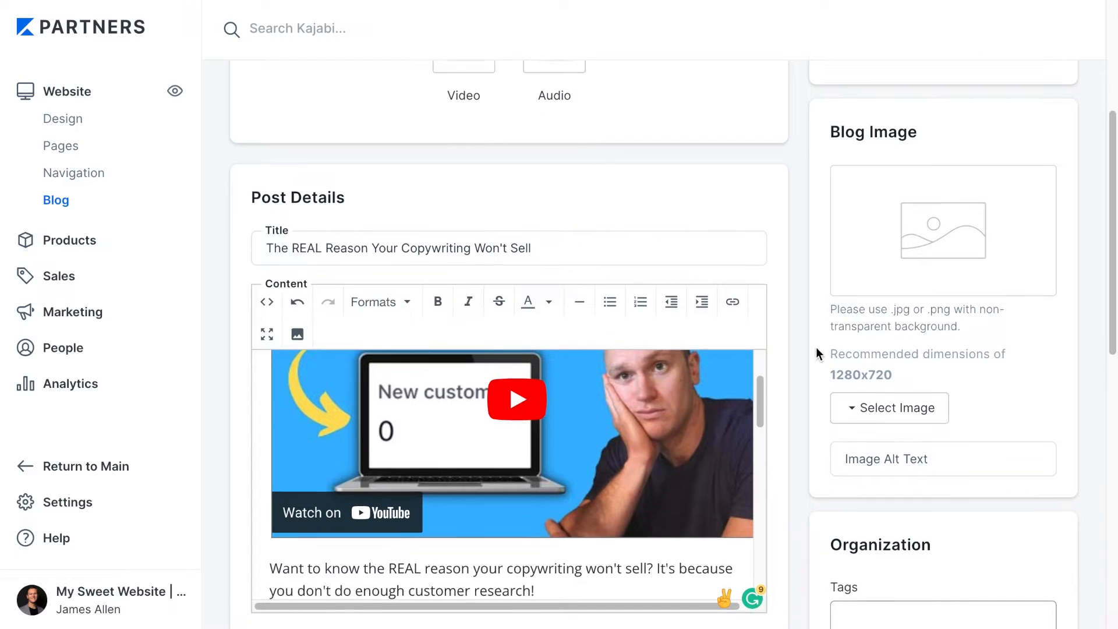
{"action": "scroll", "coordinate": [803, 368], "scroll_direction": "down", "scroll_amount": 7}
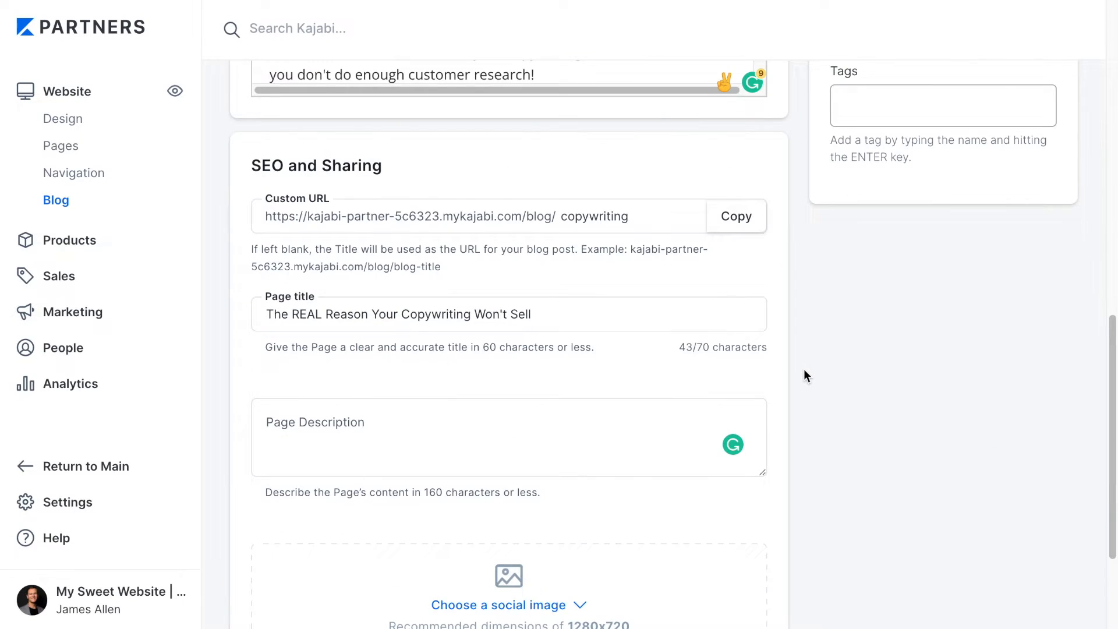
{"action": "scroll", "coordinate": [803, 372], "scroll_direction": "up", "scroll_amount": 4}
{"action": "scroll", "coordinate": [803, 375], "scroll_direction": "up", "scroll_amount": 10}
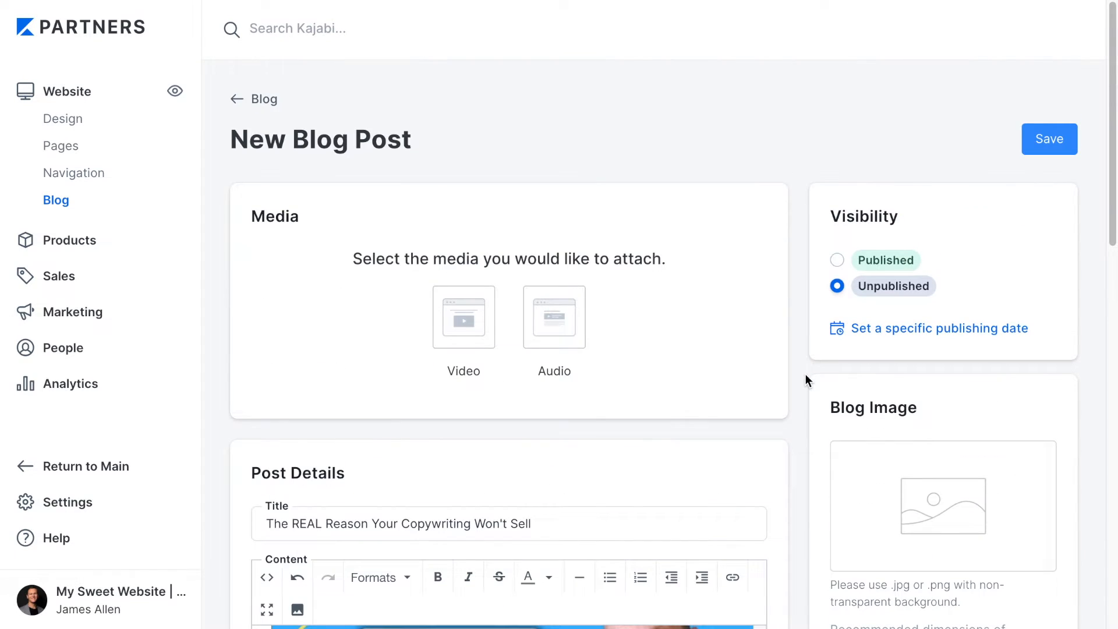
{"action": "left_click", "coordinate": [1037, 150]}
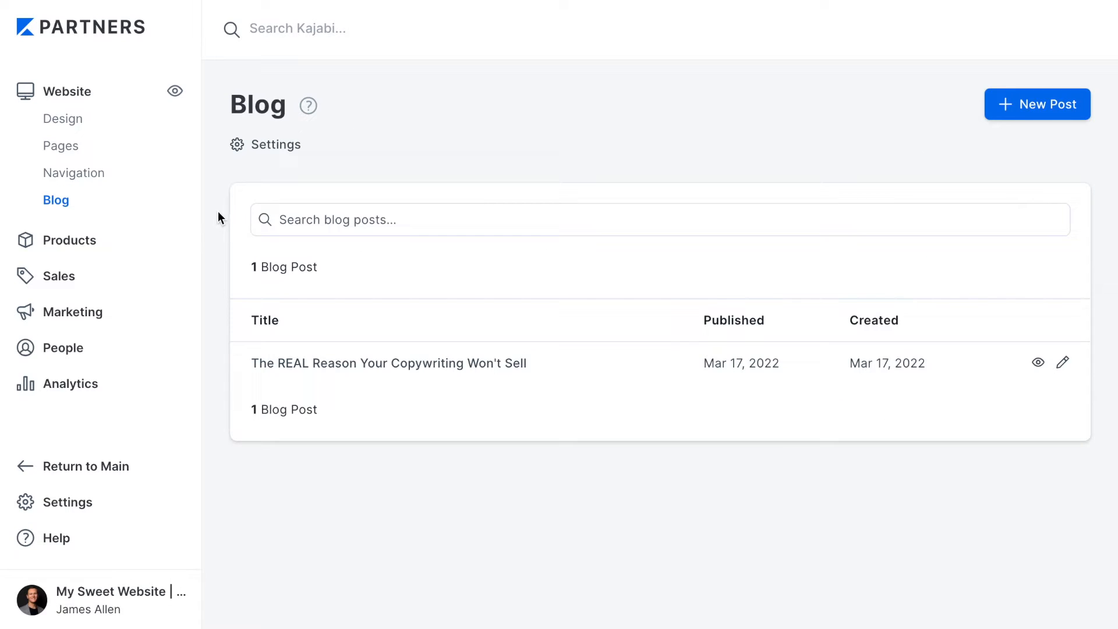
Step: Open the Blog Post system page from the website pages for customizing and look over the post's layout
{"action": "left_click", "coordinate": [76, 150]}
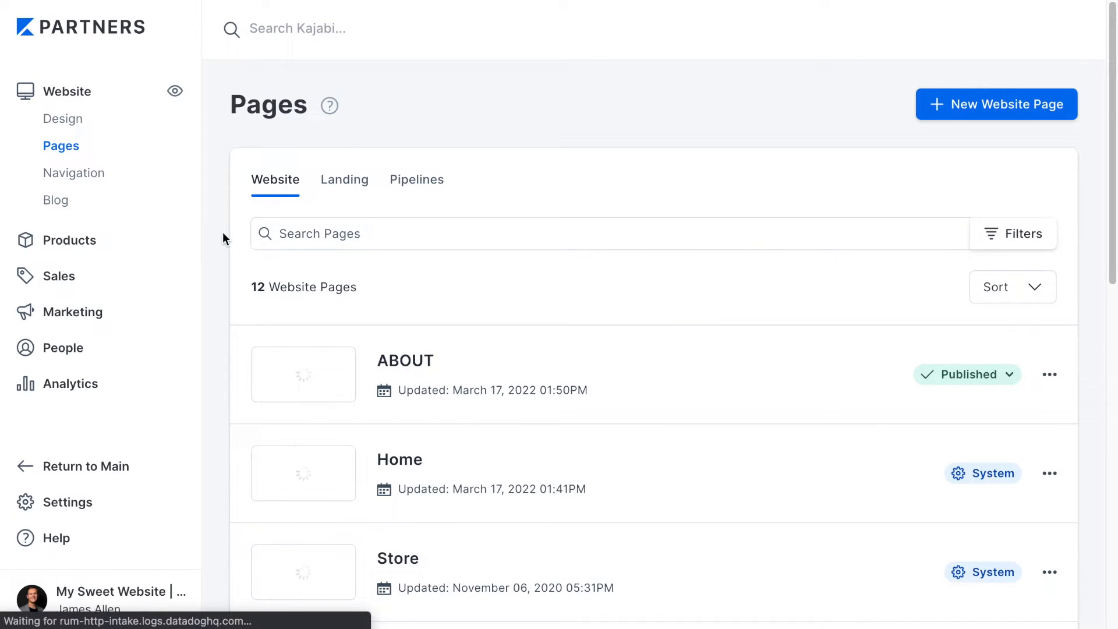
{"action": "scroll", "coordinate": [223, 233], "scroll_direction": "down", "scroll_amount": 5}
{"action": "scroll", "coordinate": [223, 235], "scroll_direction": "down", "scroll_amount": 4}
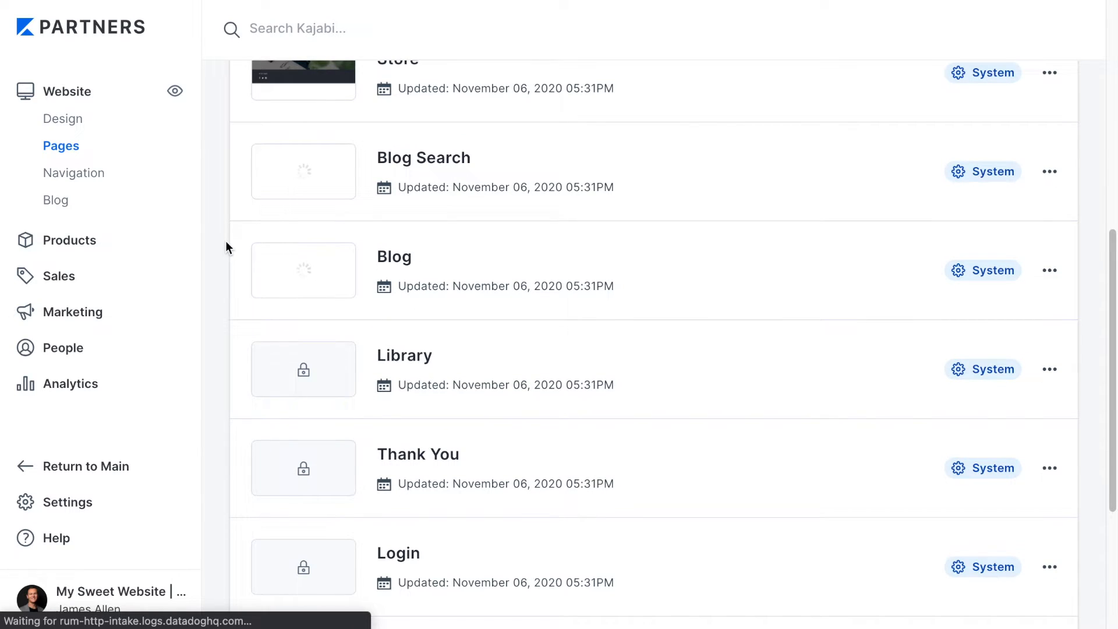
{"action": "mouse_move", "coordinate": [324, 280]}
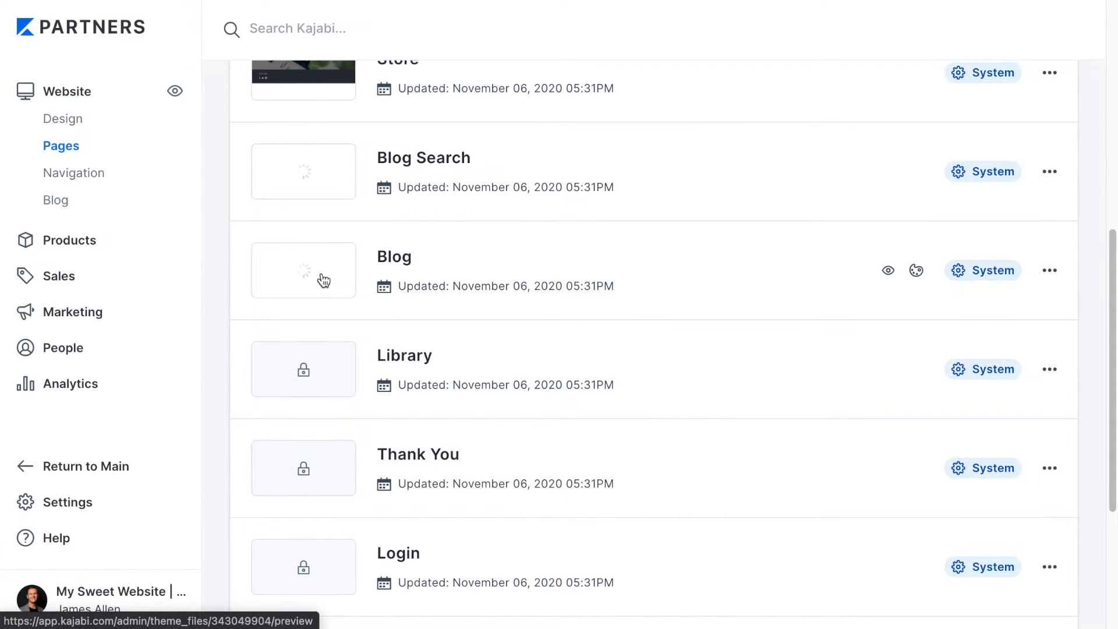
{"action": "scroll", "coordinate": [258, 289], "scroll_direction": "down", "scroll_amount": 2}
{"action": "scroll", "coordinate": [246, 305], "scroll_direction": "down", "scroll_amount": 3}
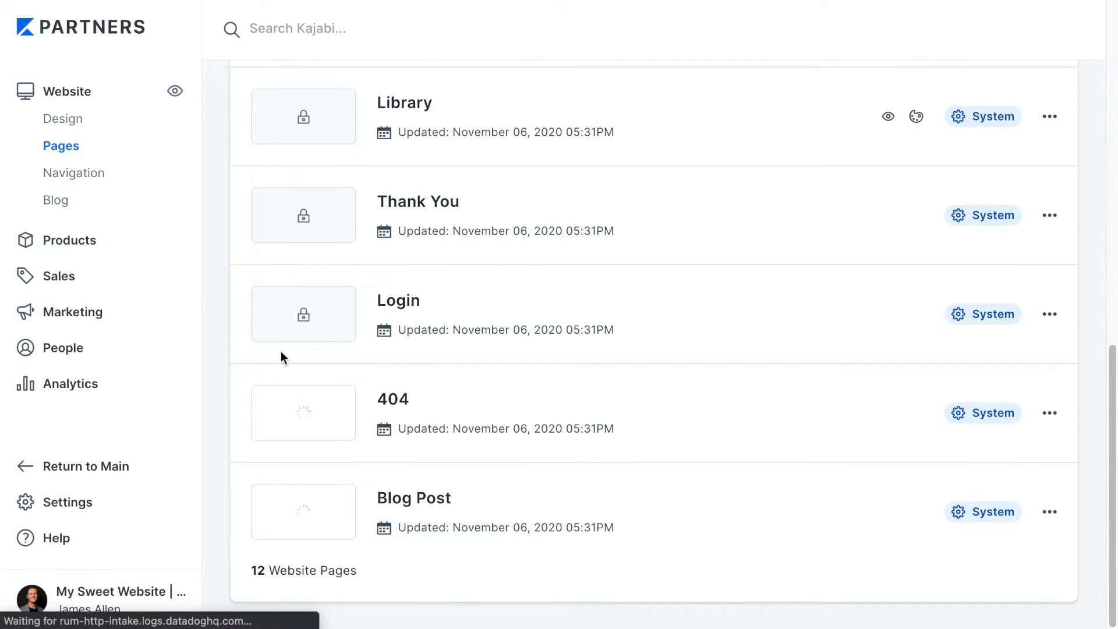
{"action": "right_click", "coordinate": [243, 313]}
{"action": "left_click", "coordinate": [923, 599]}
{"action": "left_click", "coordinate": [914, 515]}
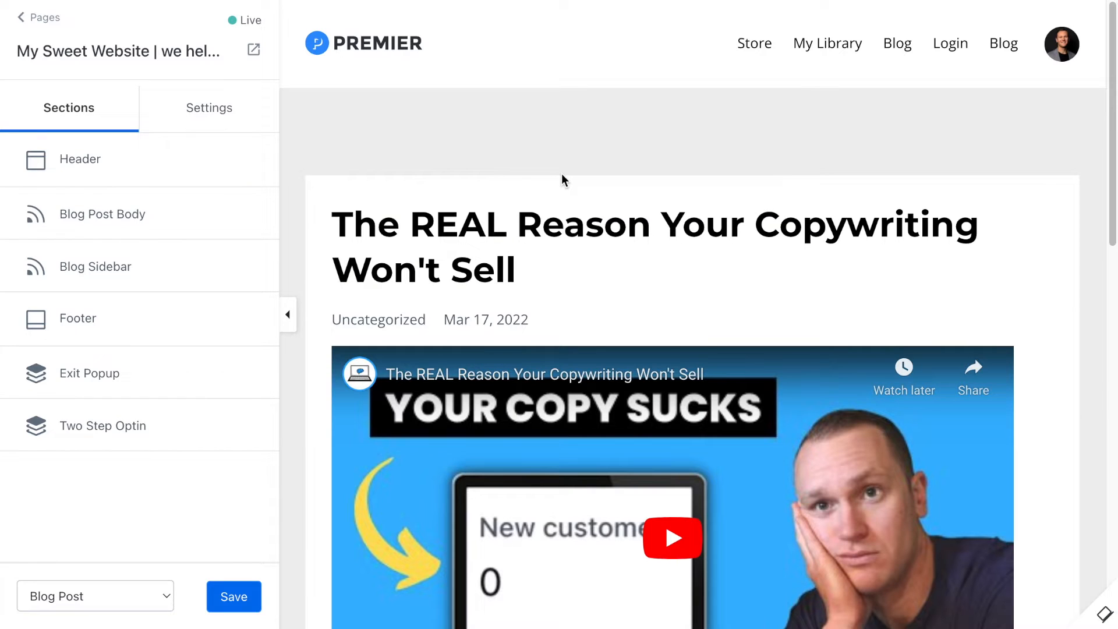
{"action": "scroll", "coordinate": [694, 254], "scroll_direction": "down", "scroll_amount": 3}
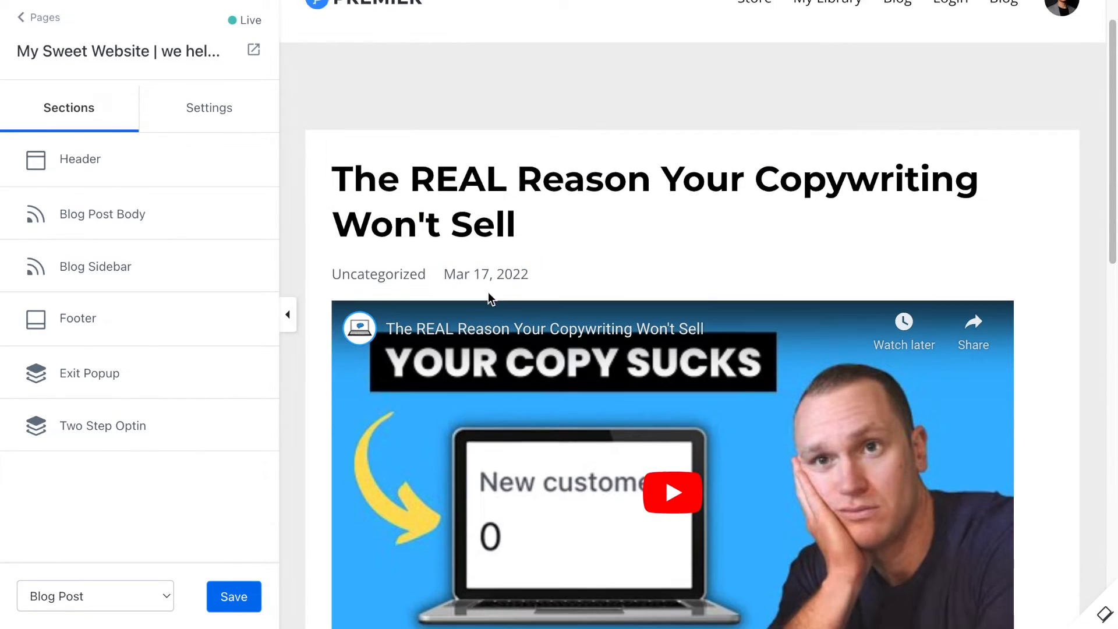
{"action": "scroll", "coordinate": [565, 326], "scroll_direction": "down", "scroll_amount": 7}
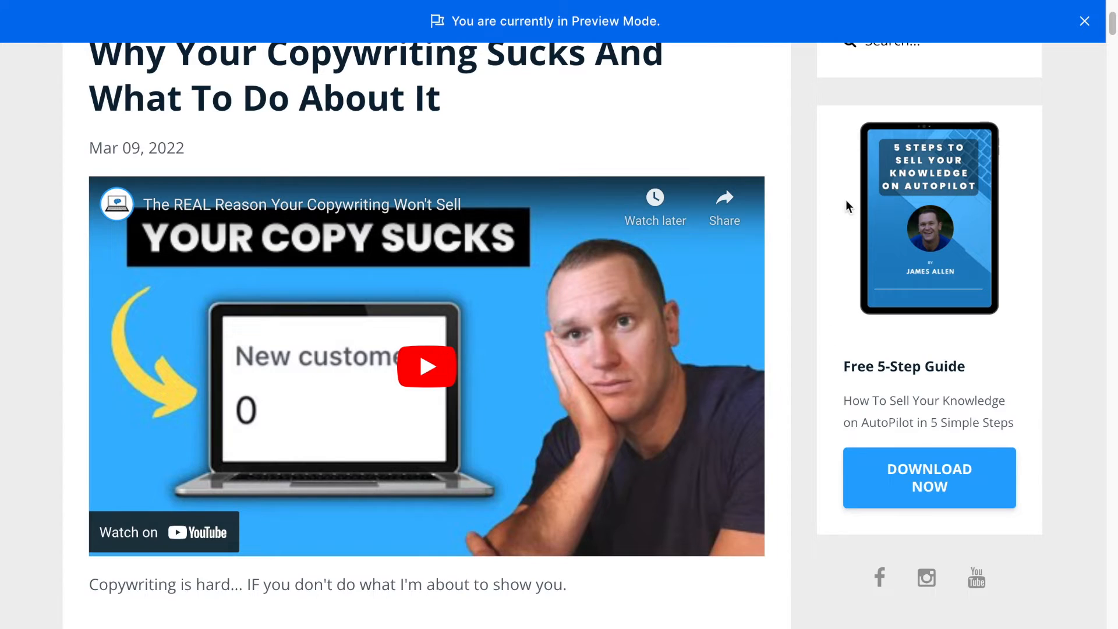
Step: Look through the example blog's list of posts in preview, including their embedded videos, excerpts and "Continue Reading..." links
{"action": "scroll", "coordinate": [753, 429], "scroll_direction": "down", "scroll_amount": 20}
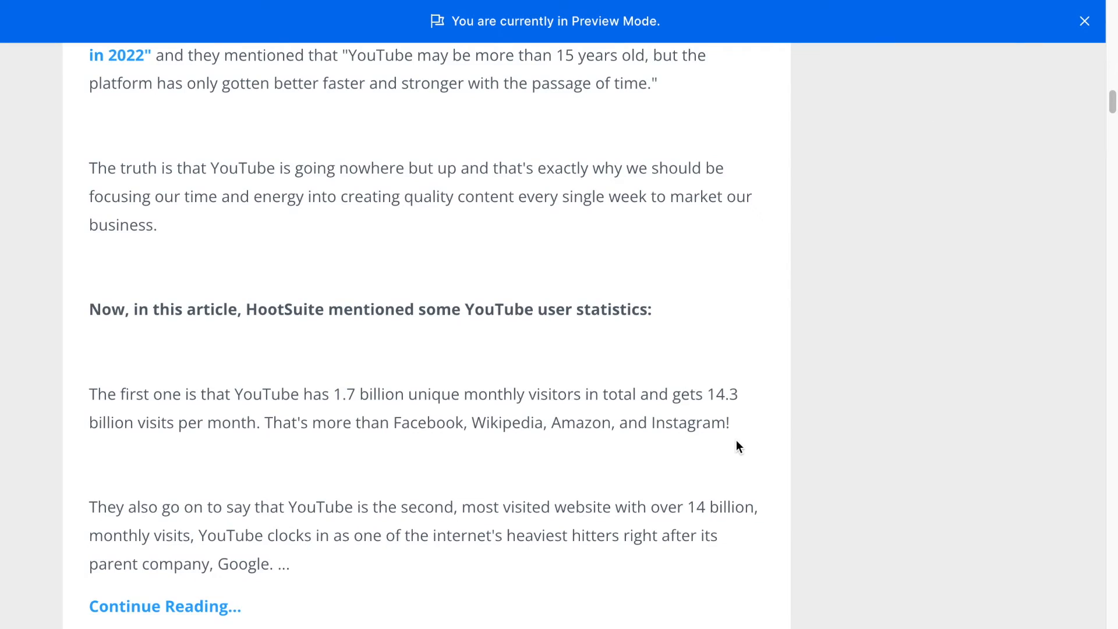
{"action": "scroll", "coordinate": [649, 493], "scroll_direction": "down", "scroll_amount": 20}
{"action": "scroll", "coordinate": [121, 451], "scroll_direction": "down", "scroll_amount": 15}
{"action": "scroll", "coordinate": [124, 453], "scroll_direction": "up", "scroll_amount": 20}
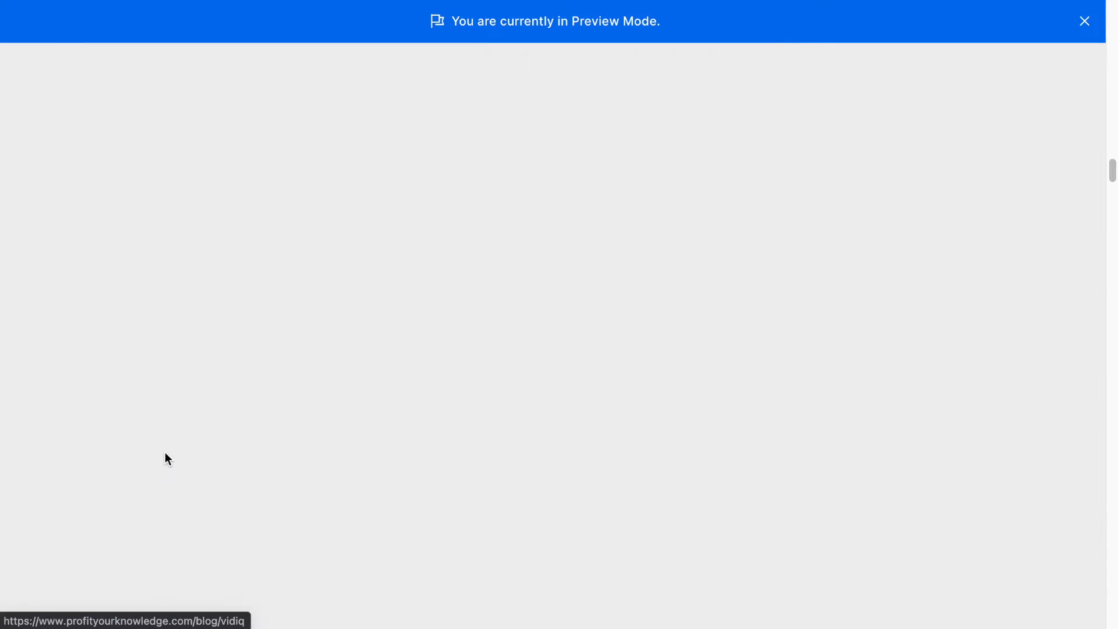
{"action": "scroll", "coordinate": [324, 329], "scroll_direction": "down", "scroll_amount": 15}
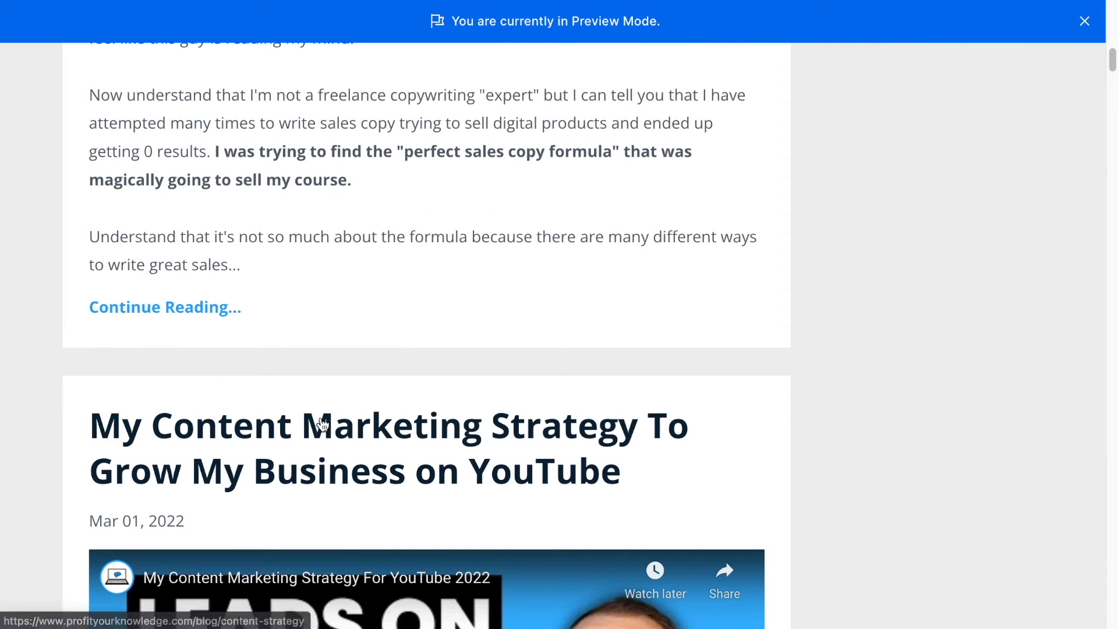
Step: Open the example post from its "Continue Reading..." link and look through its text and the free guide opt-in form at its end
{"action": "left_click", "coordinate": [202, 312]}
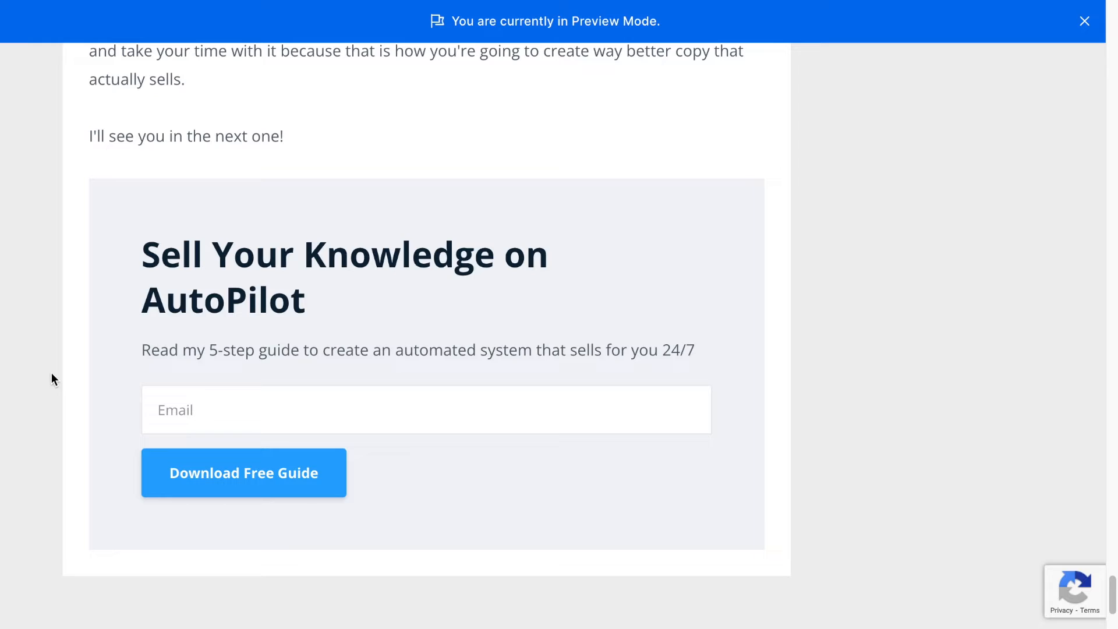
{"action": "scroll", "coordinate": [254, 292], "scroll_direction": "up", "scroll_amount": 10}
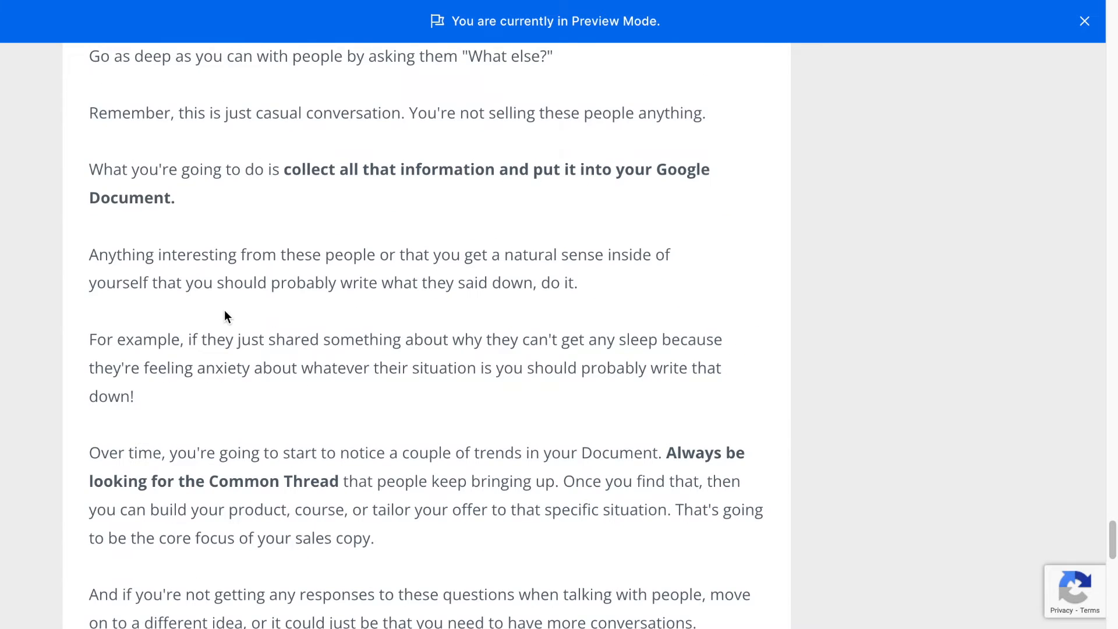
{"action": "scroll", "coordinate": [225, 311], "scroll_direction": "down", "scroll_amount": 12}
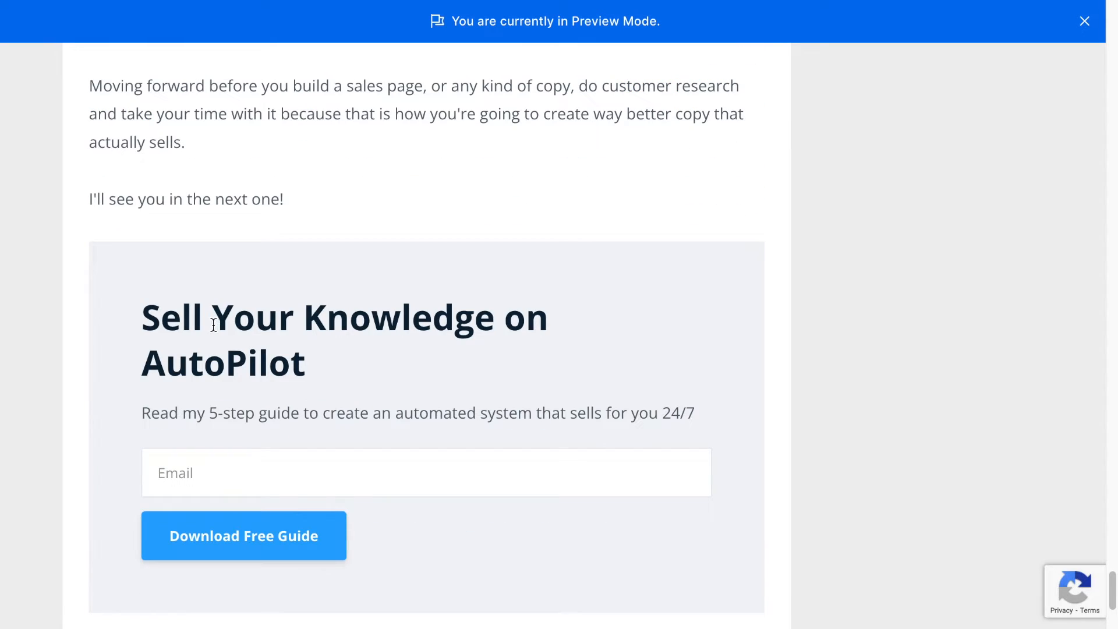
{"action": "scroll", "coordinate": [215, 324], "scroll_direction": "down", "scroll_amount": 1}
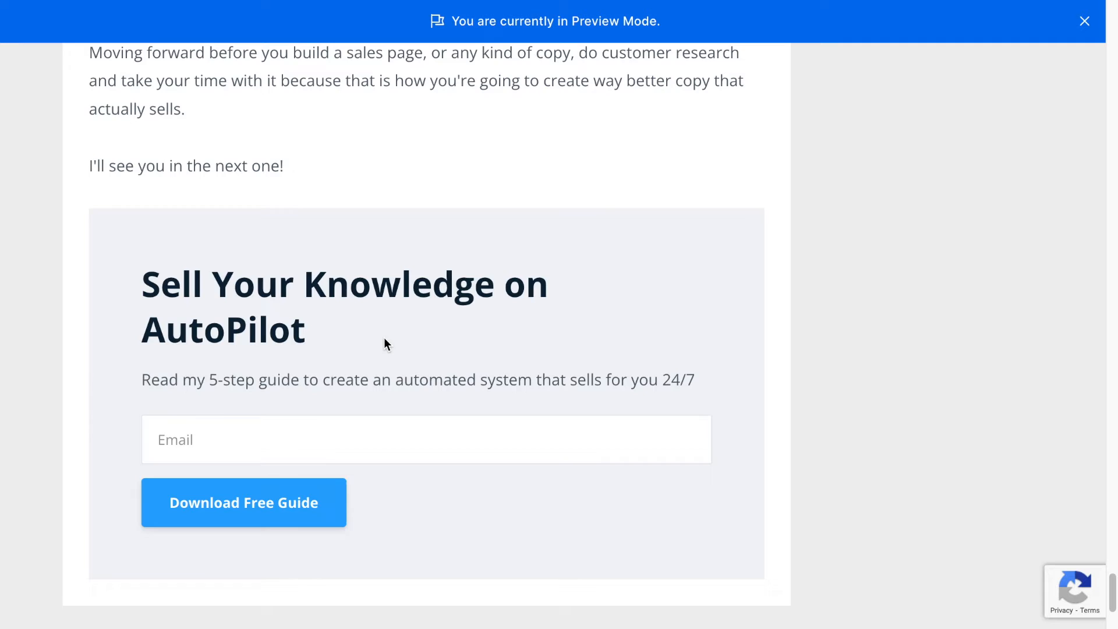
{"action": "scroll", "coordinate": [384, 344], "scroll_direction": "up", "scroll_amount": 10}
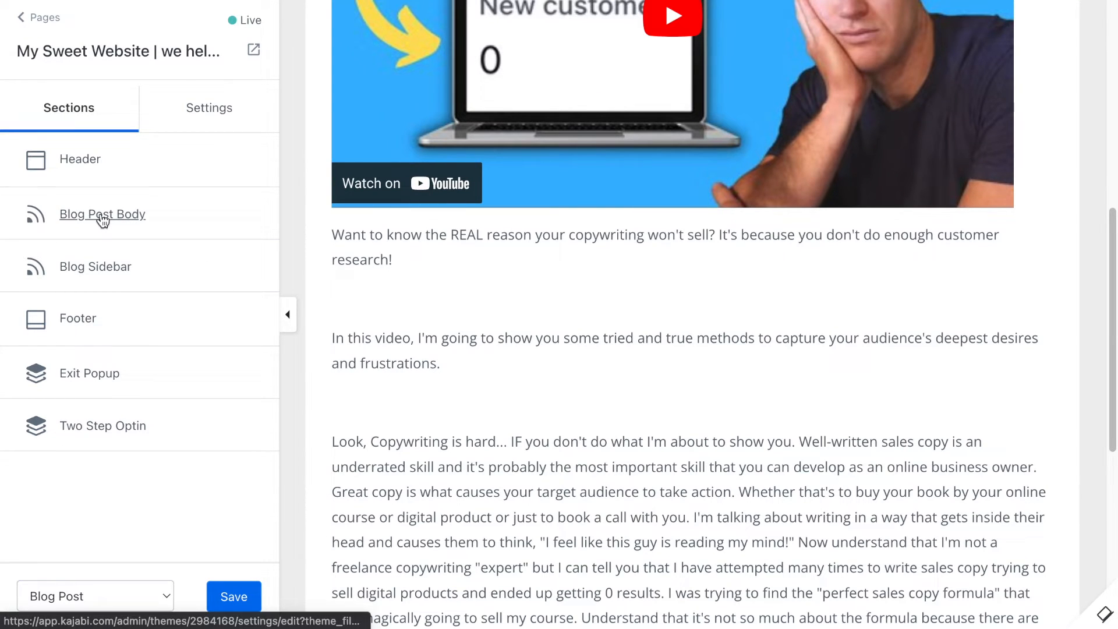
Step: Add a Sidebar Optin block to the blog post page's Blog Sidebar and check it beside the post
{"action": "left_click", "coordinate": [86, 268]}
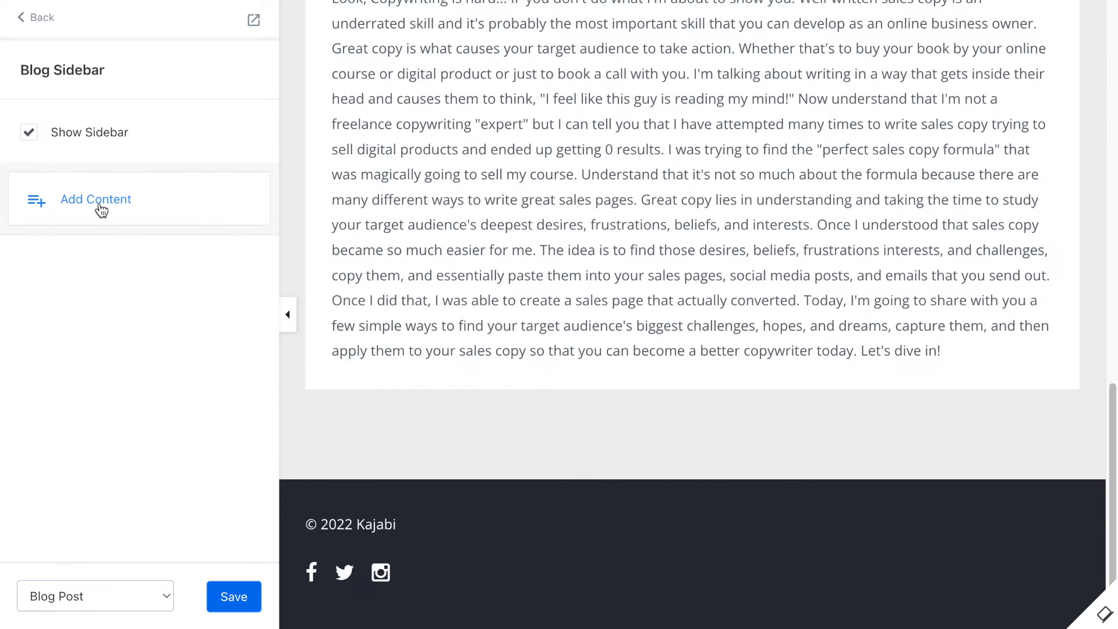
{"action": "left_click", "coordinate": [100, 205]}
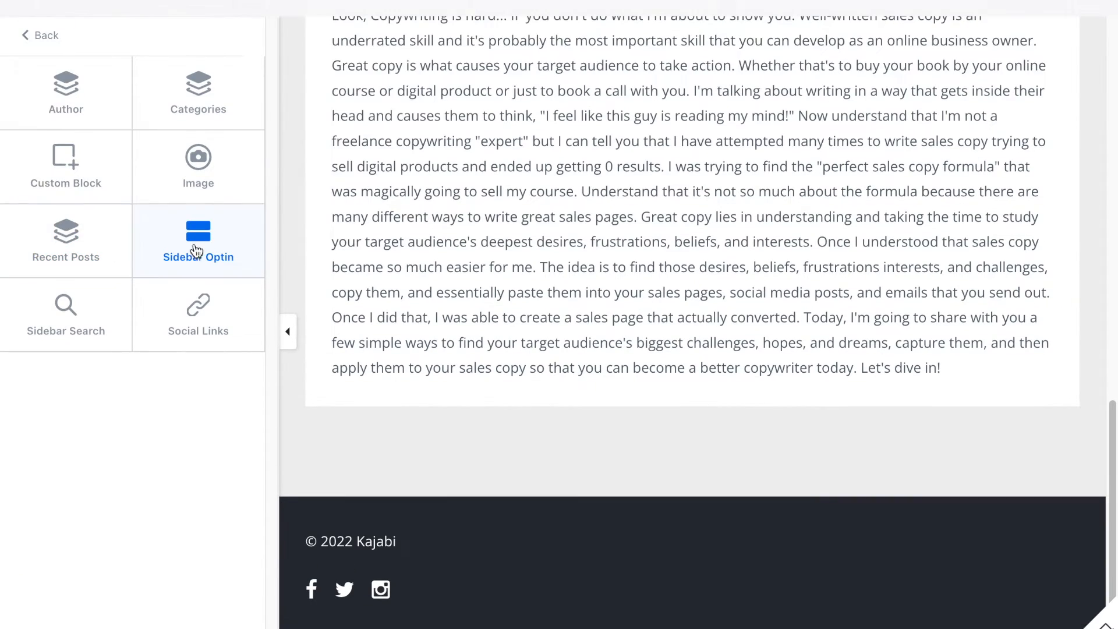
{"action": "left_click", "coordinate": [197, 234]}
{"action": "left_click", "coordinate": [170, 224]}
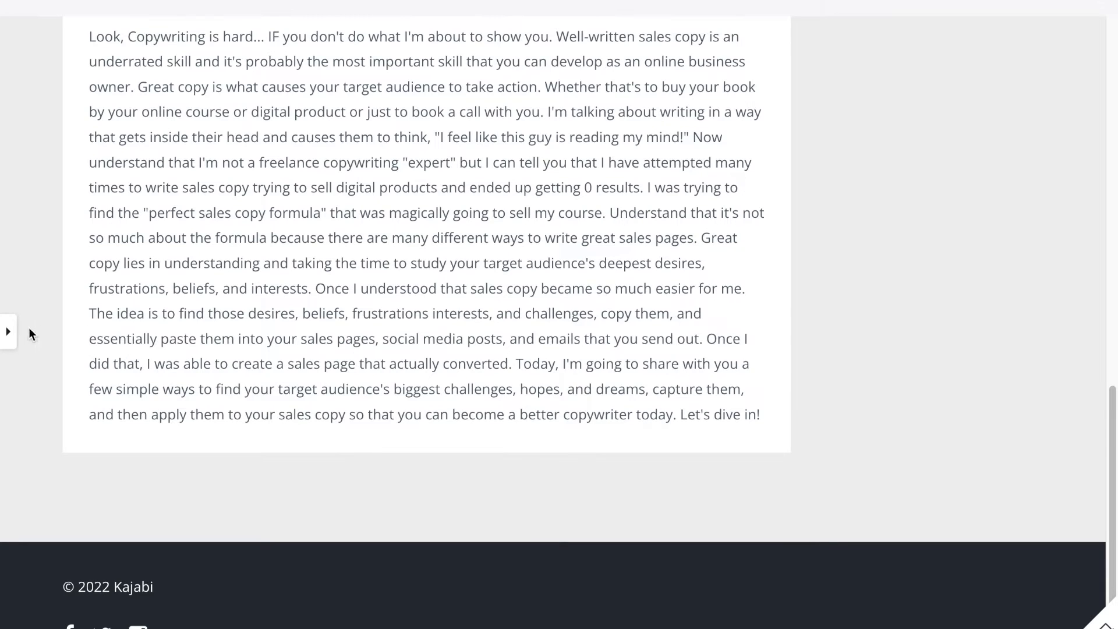
{"action": "scroll", "coordinate": [573, 363], "scroll_direction": "up", "scroll_amount": 15}
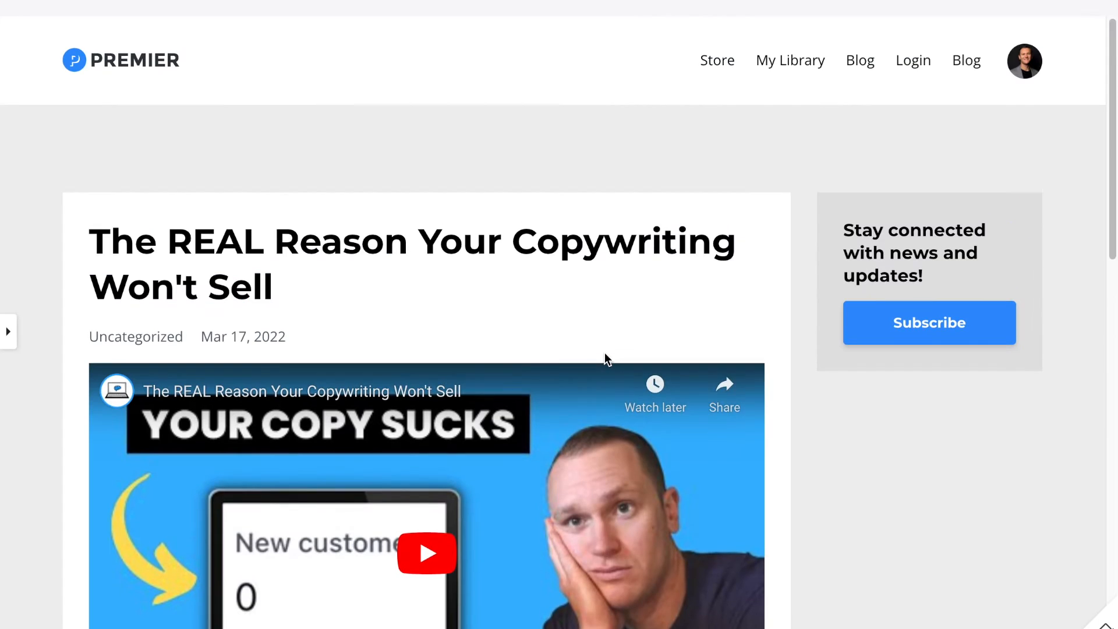
{"action": "scroll", "coordinate": [832, 326], "scroll_direction": "down", "scroll_amount": 1}
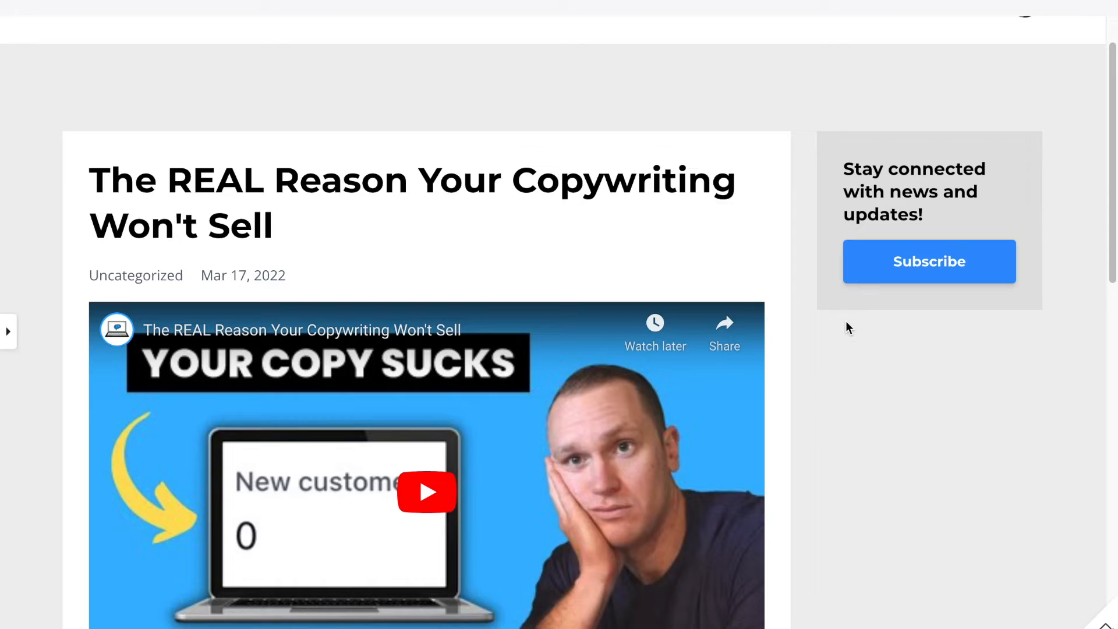
Step: Set the sidebar opt-in's button text to "Download Guide"
{"action": "left_click", "coordinate": [8, 333]}
{"action": "scroll", "coordinate": [6, 355], "scroll_direction": "down", "scroll_amount": 2}
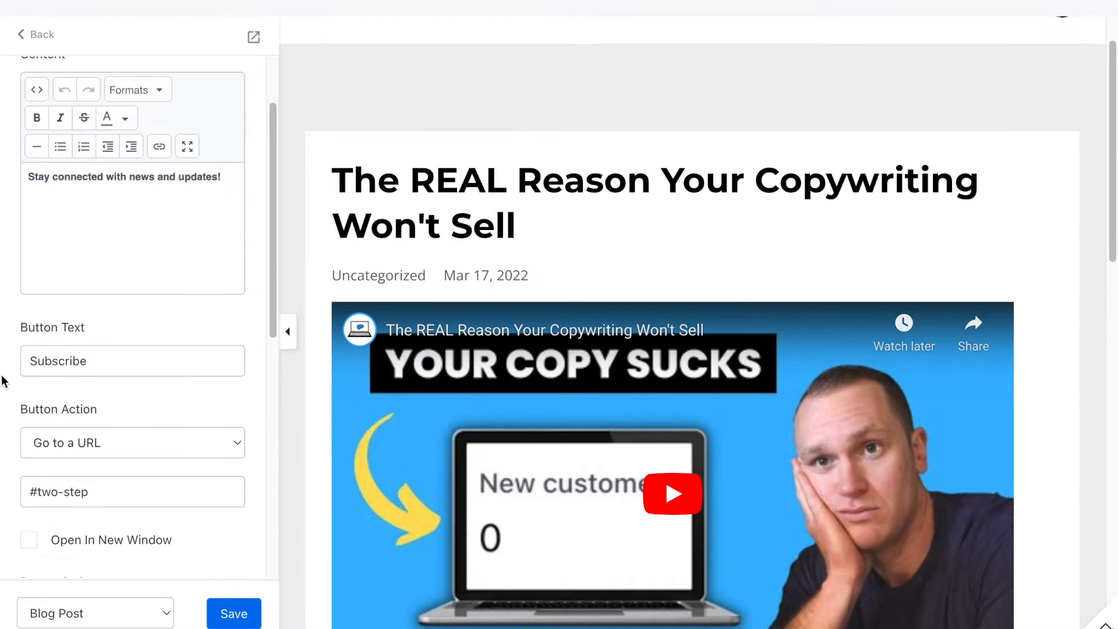
{"action": "scroll", "coordinate": [3, 381], "scroll_direction": "down", "scroll_amount": 1}
{"action": "double_click", "coordinate": [107, 321]}
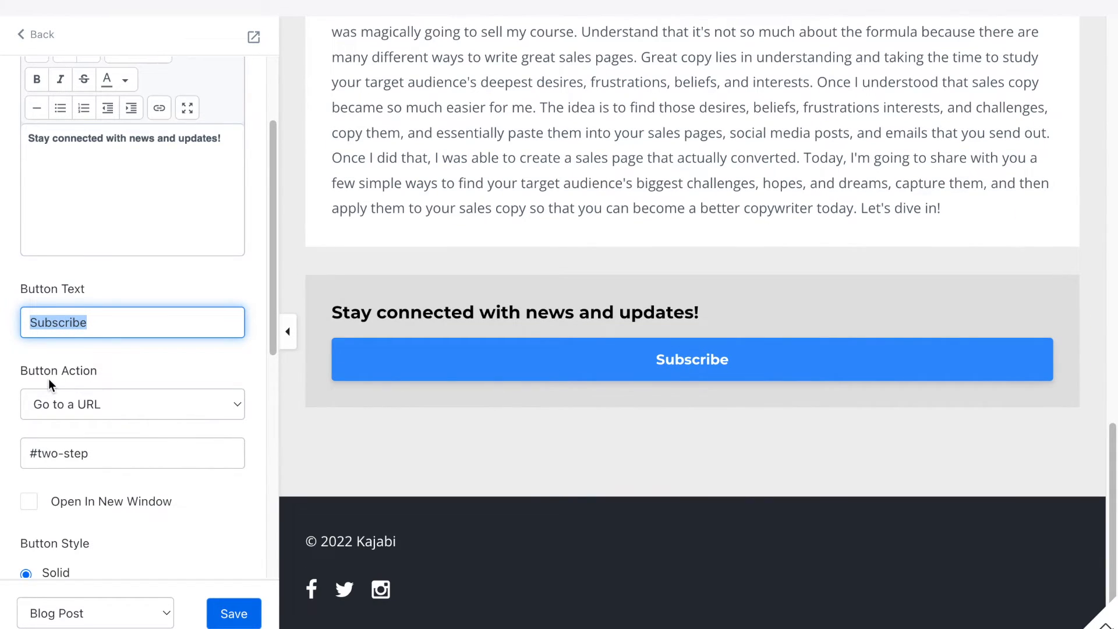
{"action": "type", "text": "Done"}
{"action": "key", "text": "BackSpace"}
{"action": "type", "text": "w"}
{"action": "key", "text": "BackSpace"}
{"action": "key", "text": "BackSpace"}
{"action": "type", "text": "wnload Guide"}
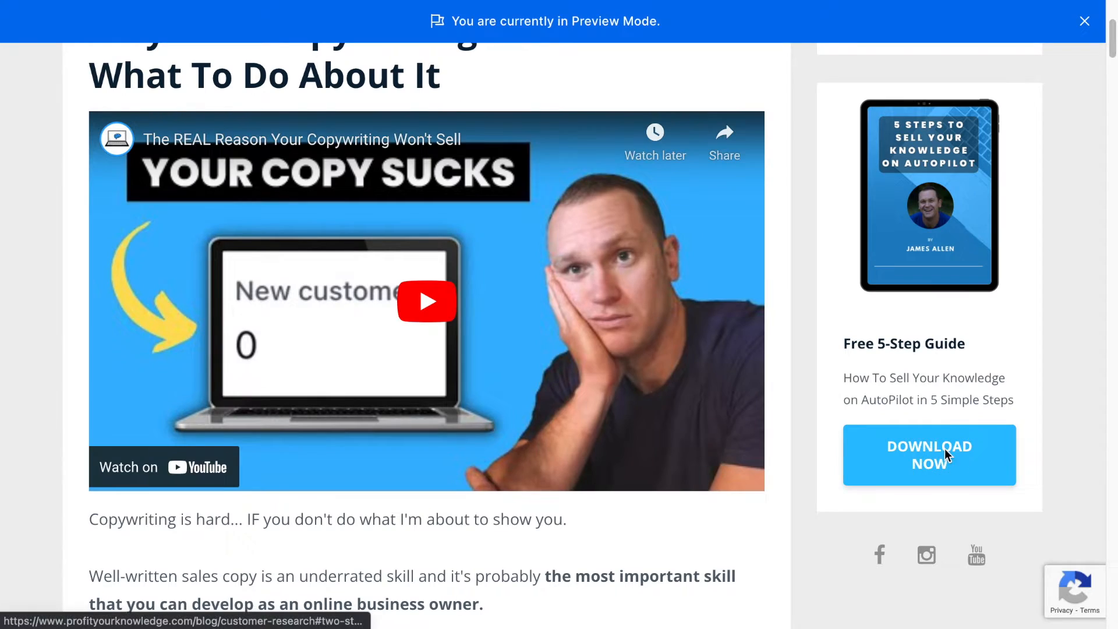
Step: Open the free guide's download popup from the example post's sidebar, look over its opt-in form and close it
{"action": "left_click", "coordinate": [944, 454]}
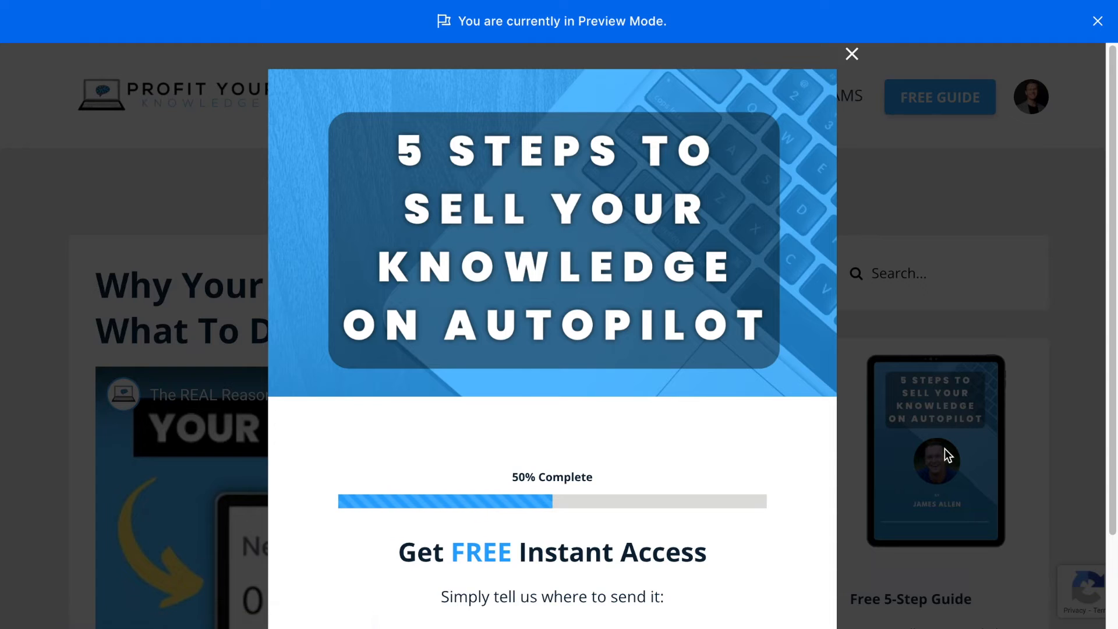
{"action": "scroll", "coordinate": [303, 364], "scroll_direction": "down", "scroll_amount": 3}
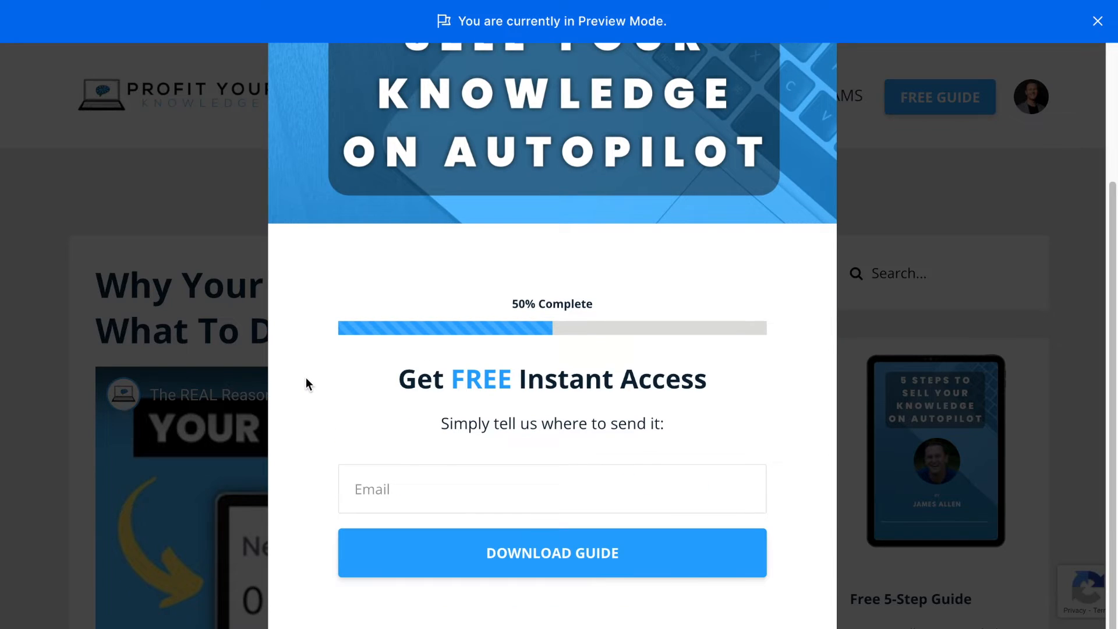
{"action": "scroll", "coordinate": [306, 381], "scroll_direction": "up", "scroll_amount": 3}
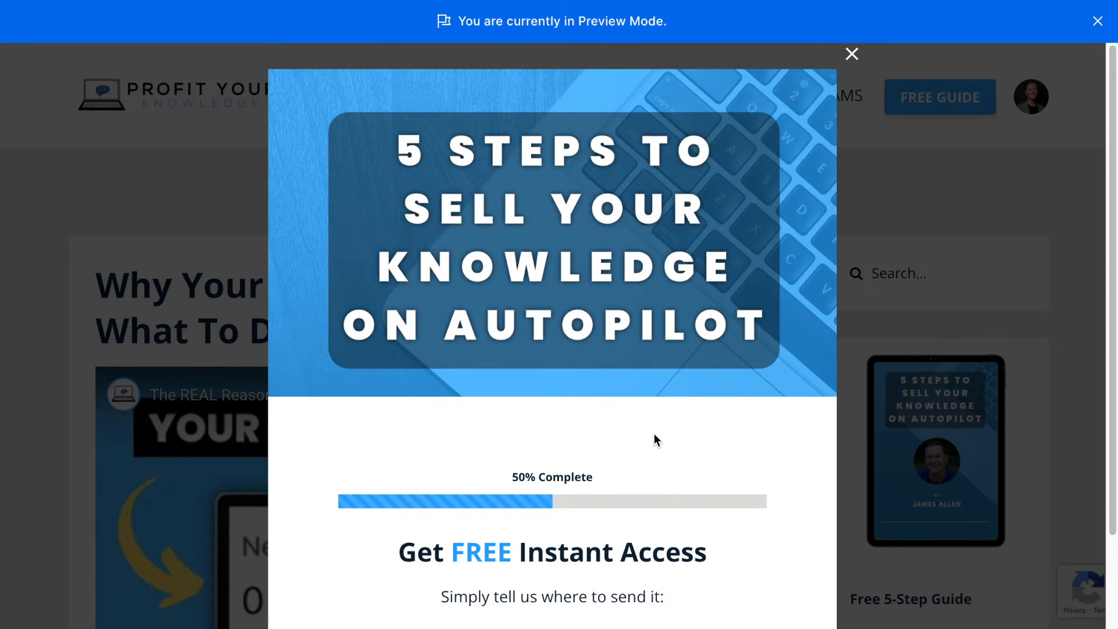
{"action": "left_click", "coordinate": [851, 57]}
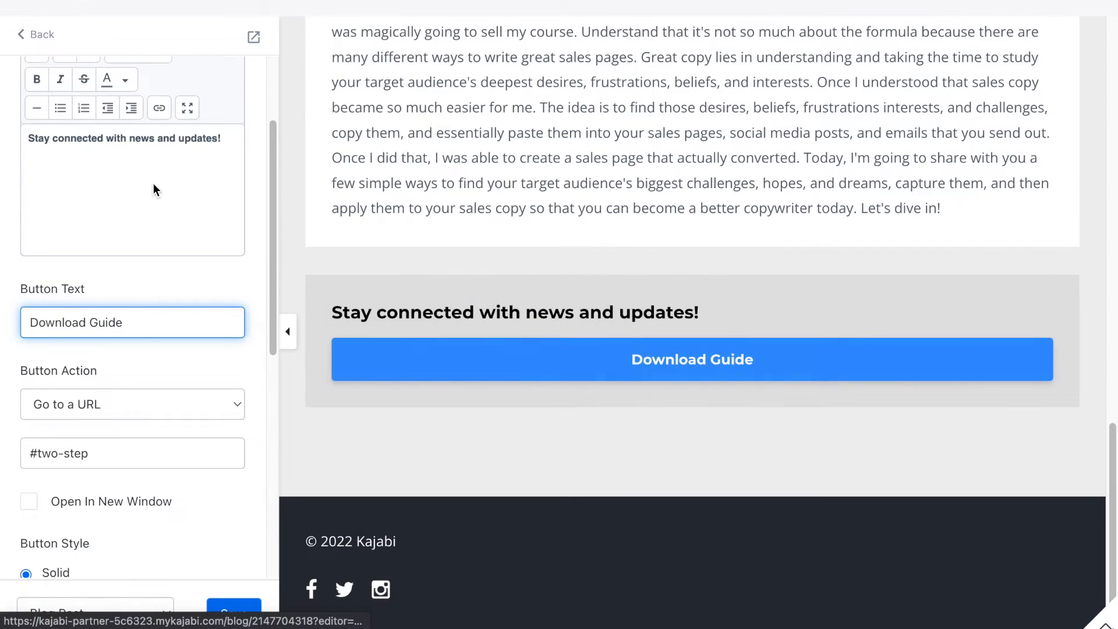
Step: Delete the "Stay connected with news and updates!" text from the sidebar opt-in and compare the sidebar with the example post's
{"action": "left_click_drag", "start_coordinate": [221, 140], "coordinate": [1, 154]}
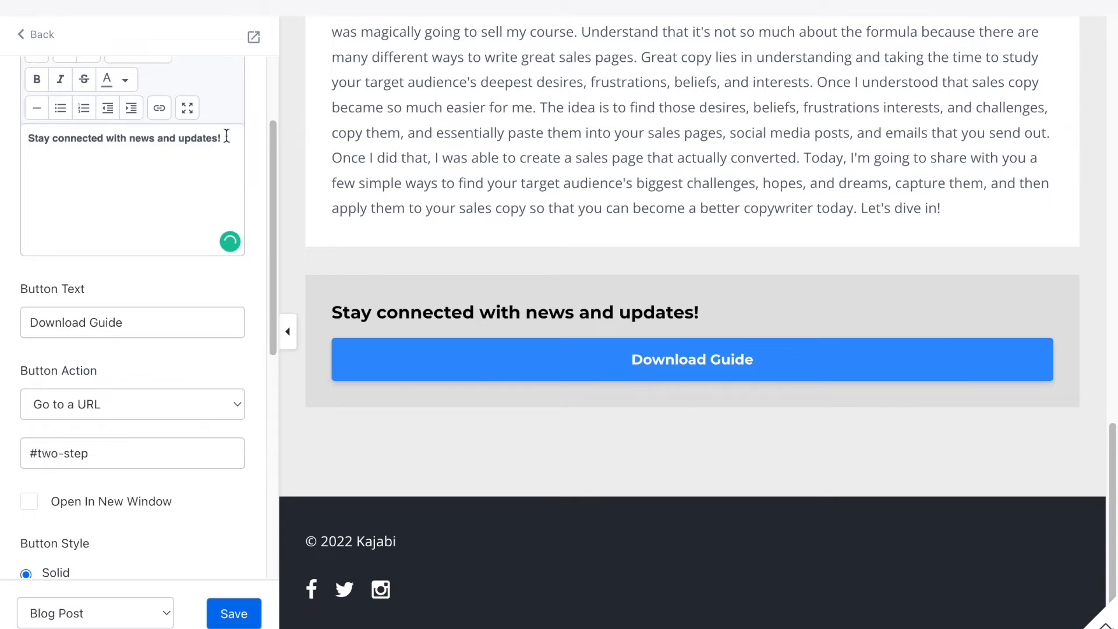
{"action": "left_click_drag", "start_coordinate": [226, 136], "coordinate": [2, 145]}
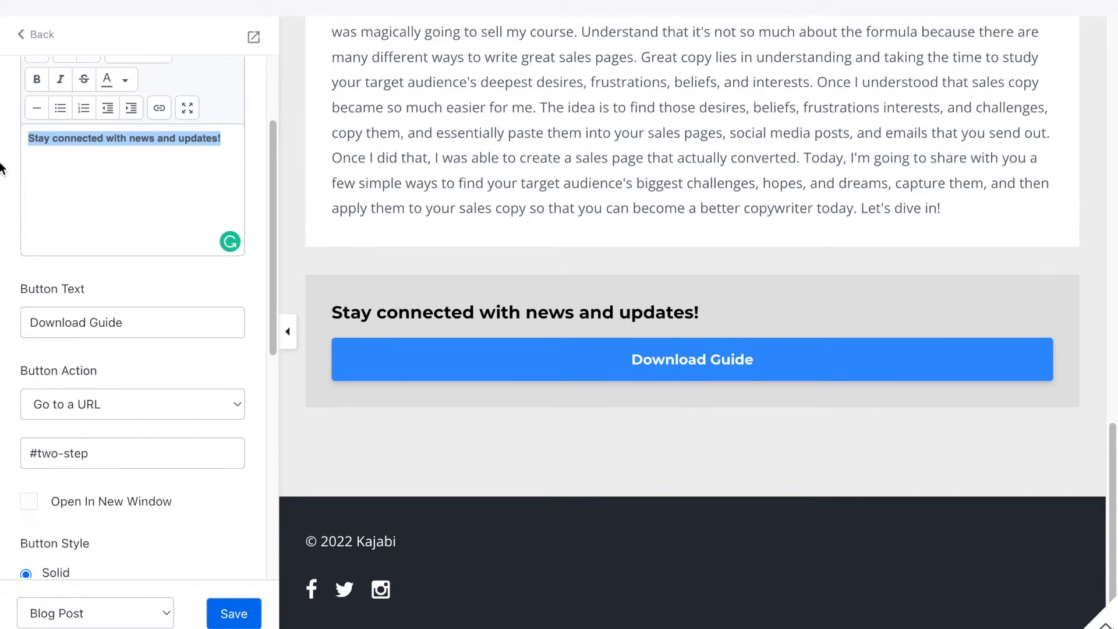
{"action": "key", "text": "BackSpace"}
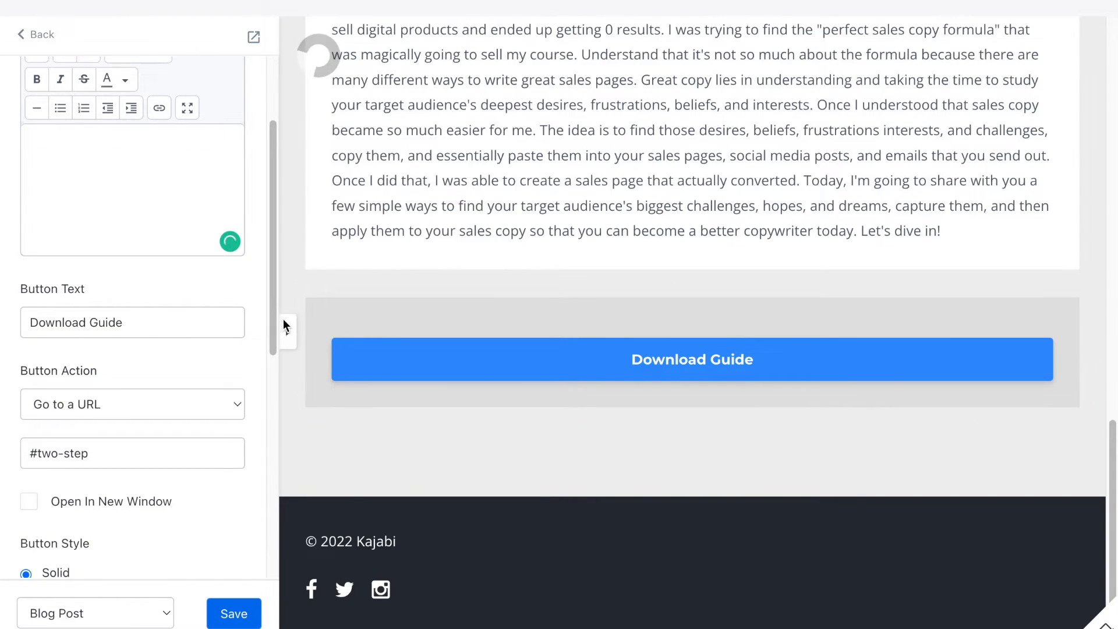
{"action": "left_click", "coordinate": [283, 319]}
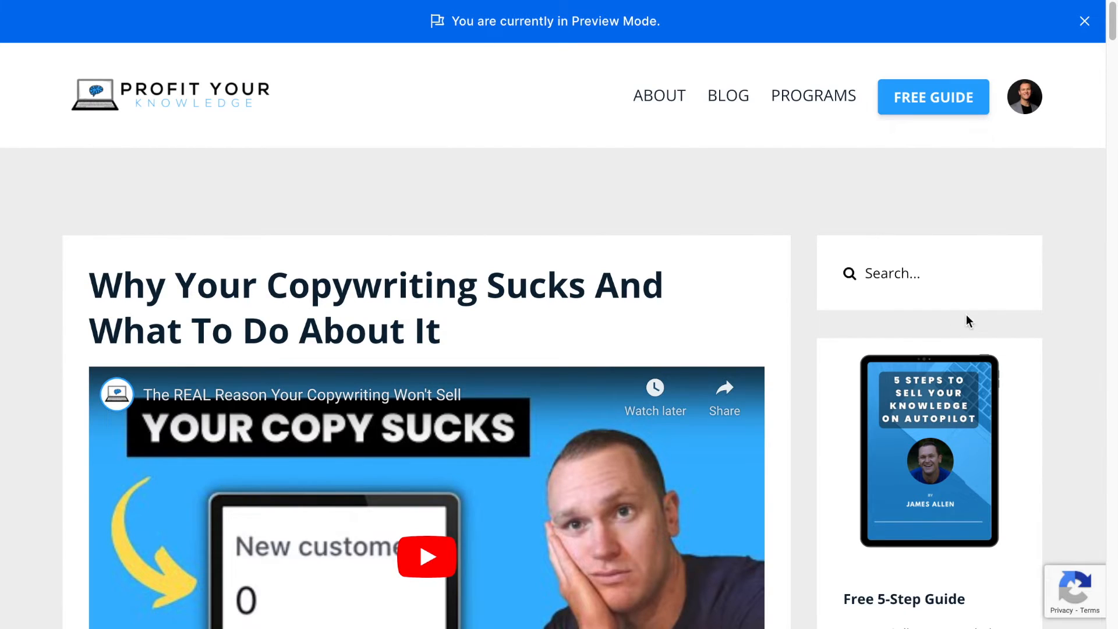
{"action": "scroll", "coordinate": [957, 327], "scroll_direction": "down", "scroll_amount": 5}
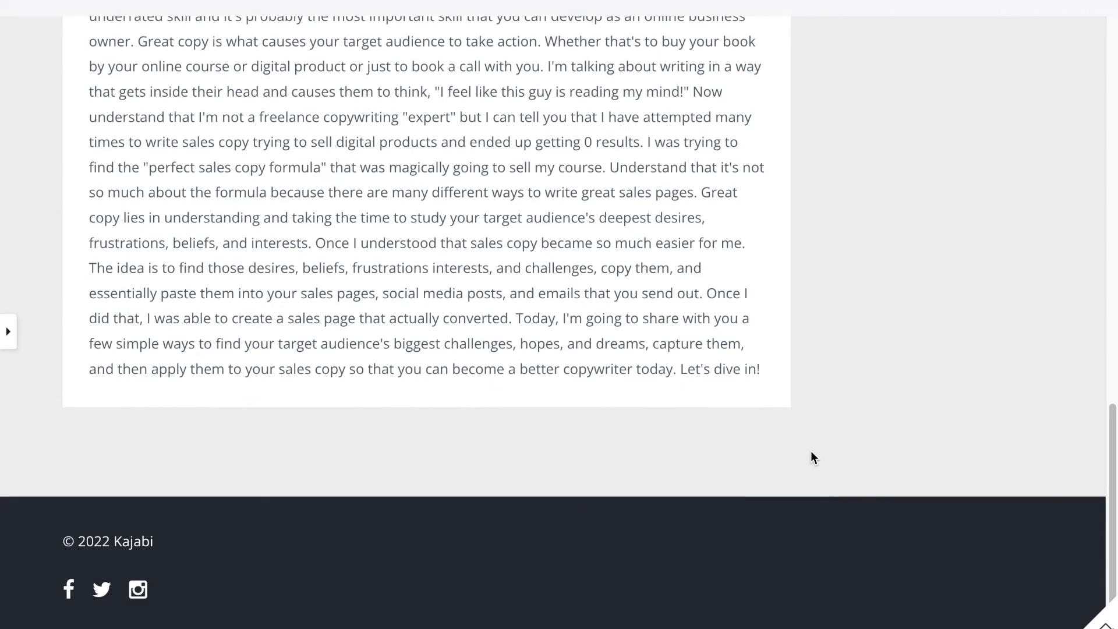
{"action": "scroll", "coordinate": [137, 379], "scroll_direction": "up", "scroll_amount": 20}
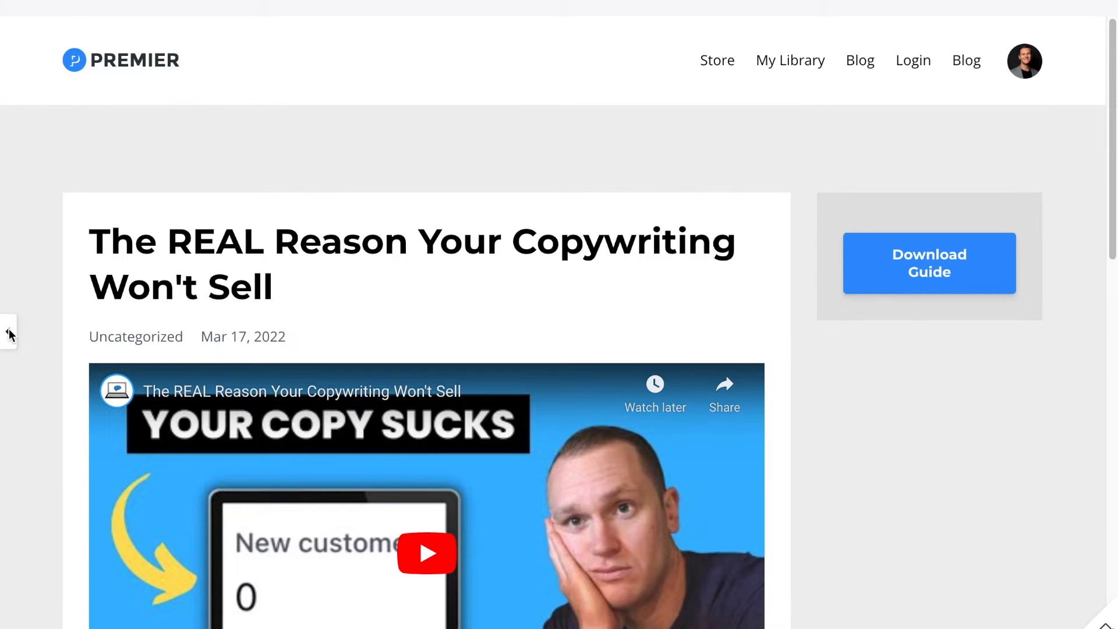
{"action": "left_click", "coordinate": [9, 332]}
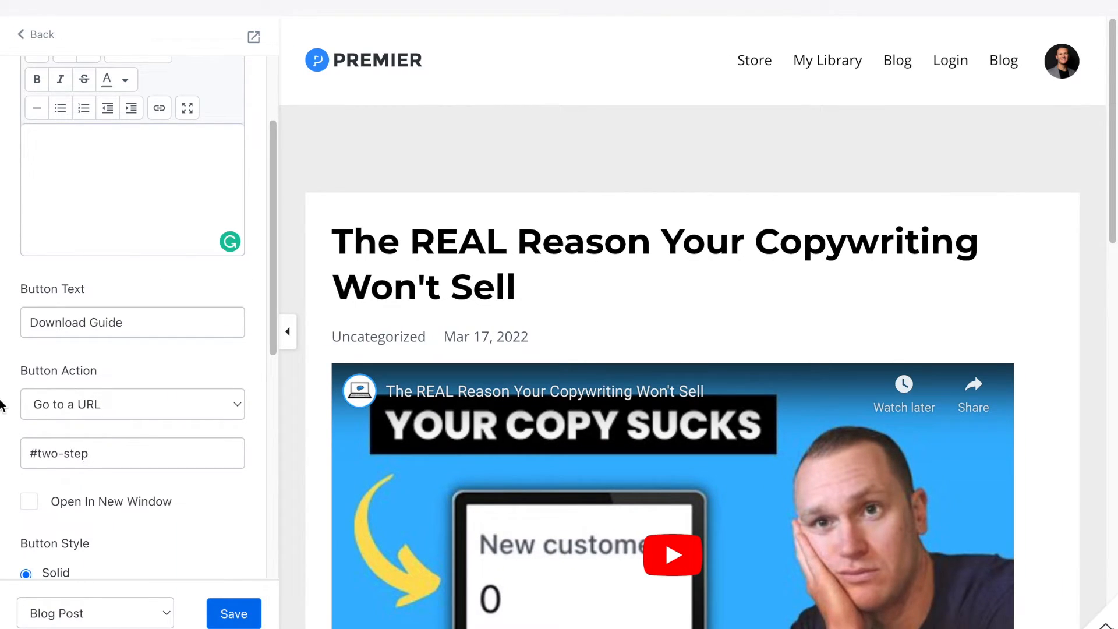
Step: Add a Sidebar Search block to the blog sidebar and move it above the Sidebar Optin block
{"action": "scroll", "coordinate": [1, 403], "scroll_direction": "up", "scroll_amount": 3}
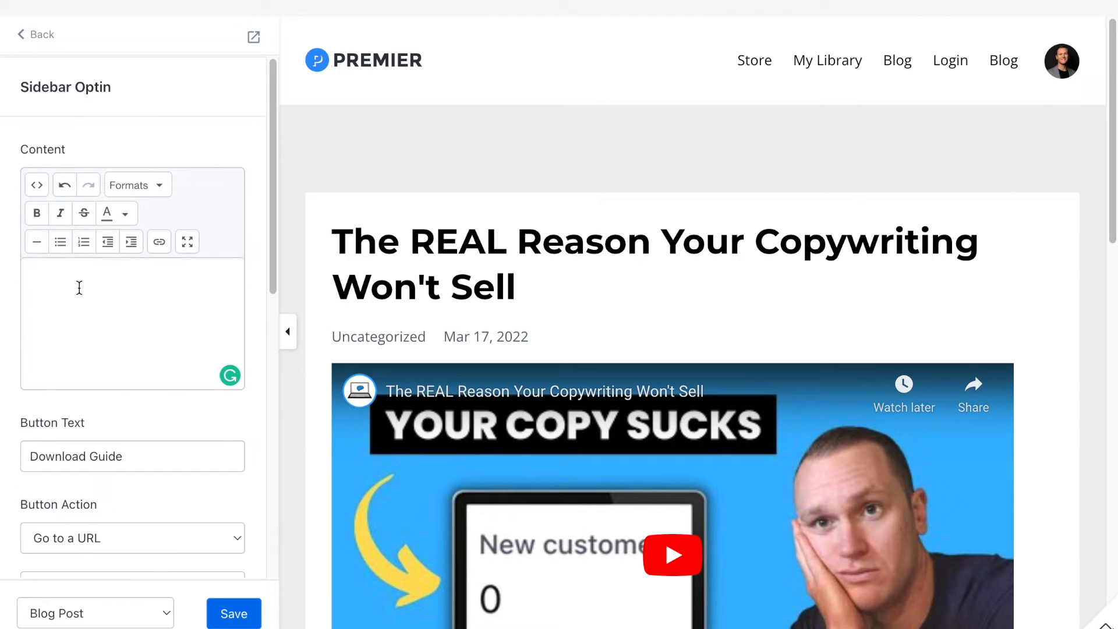
{"action": "left_click", "coordinate": [34, 34]}
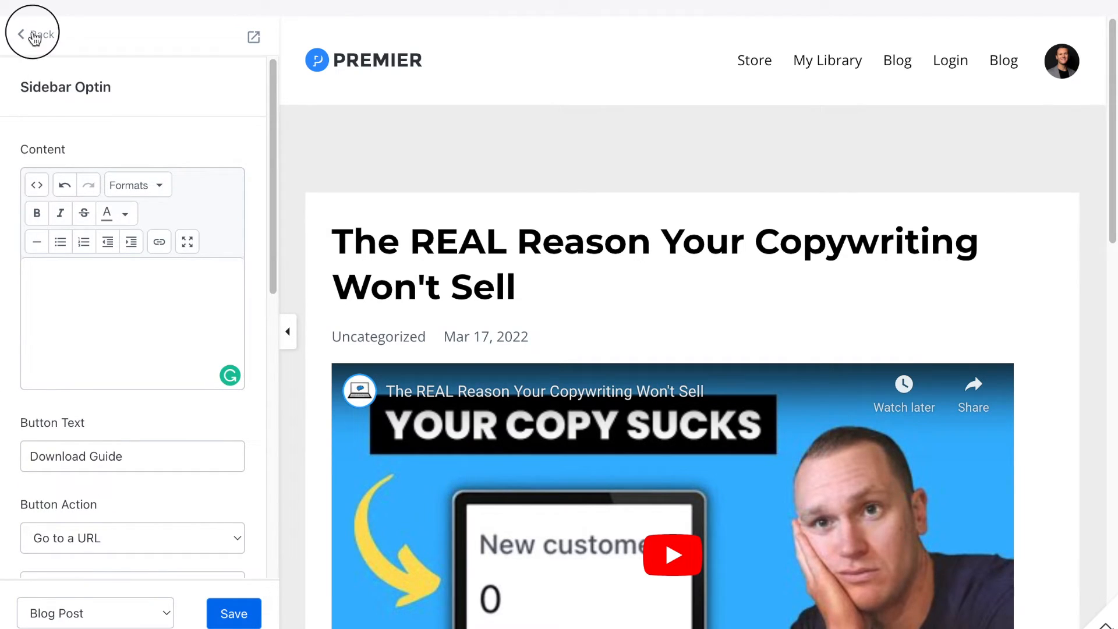
{"action": "left_click", "coordinate": [78, 277]}
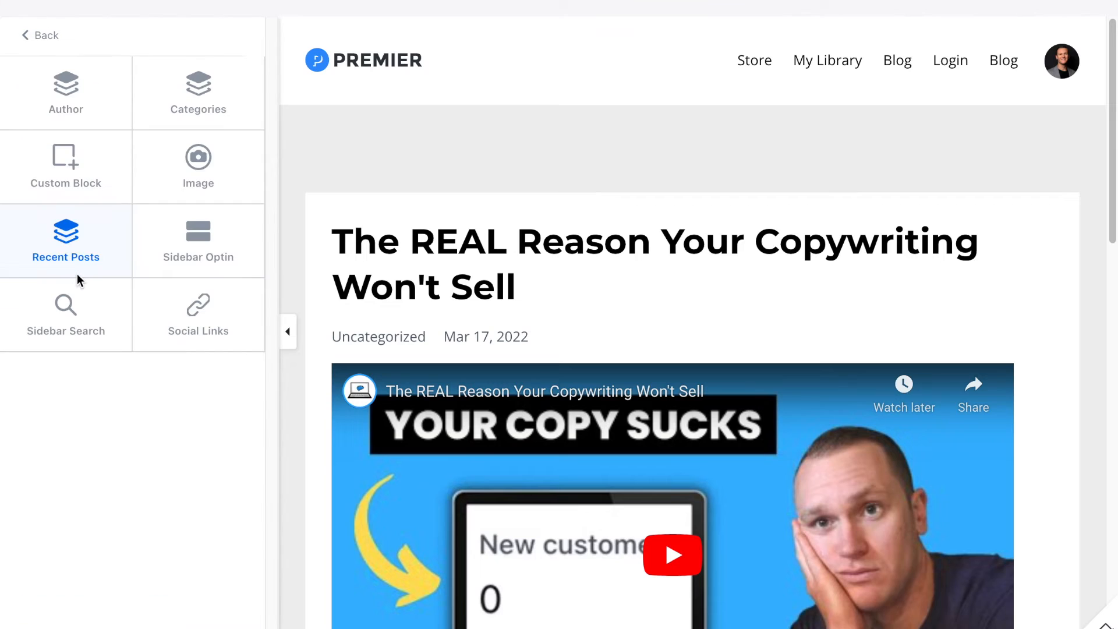
{"action": "left_click", "coordinate": [38, 330]}
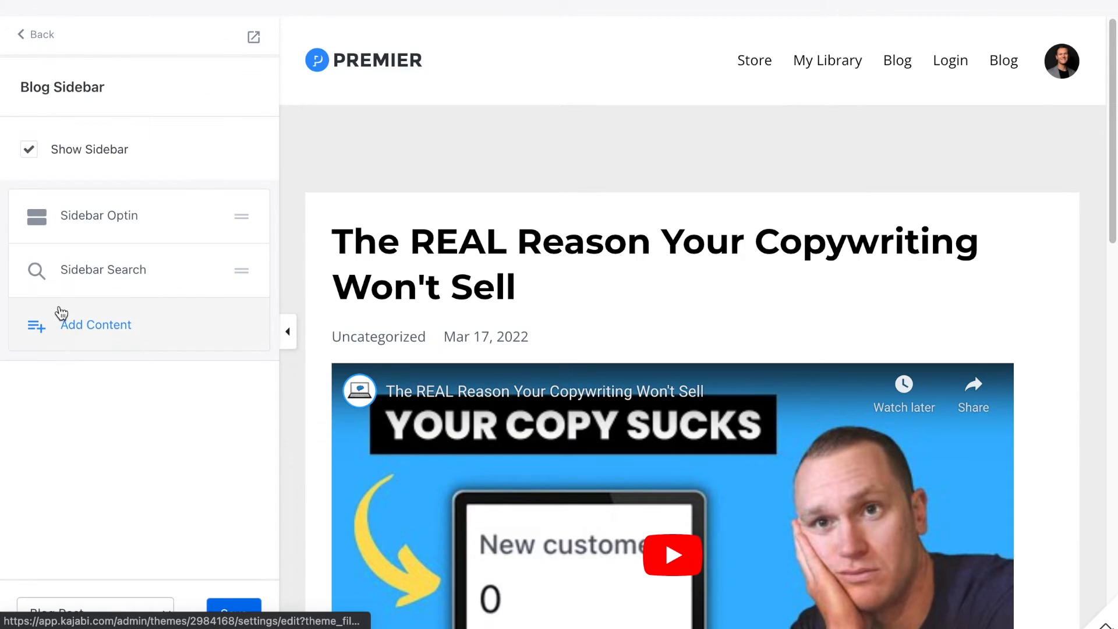
{"action": "left_click", "coordinate": [40, 37]}
{"action": "left_click_drag", "start_coordinate": [241, 270], "coordinate": [233, 205]}
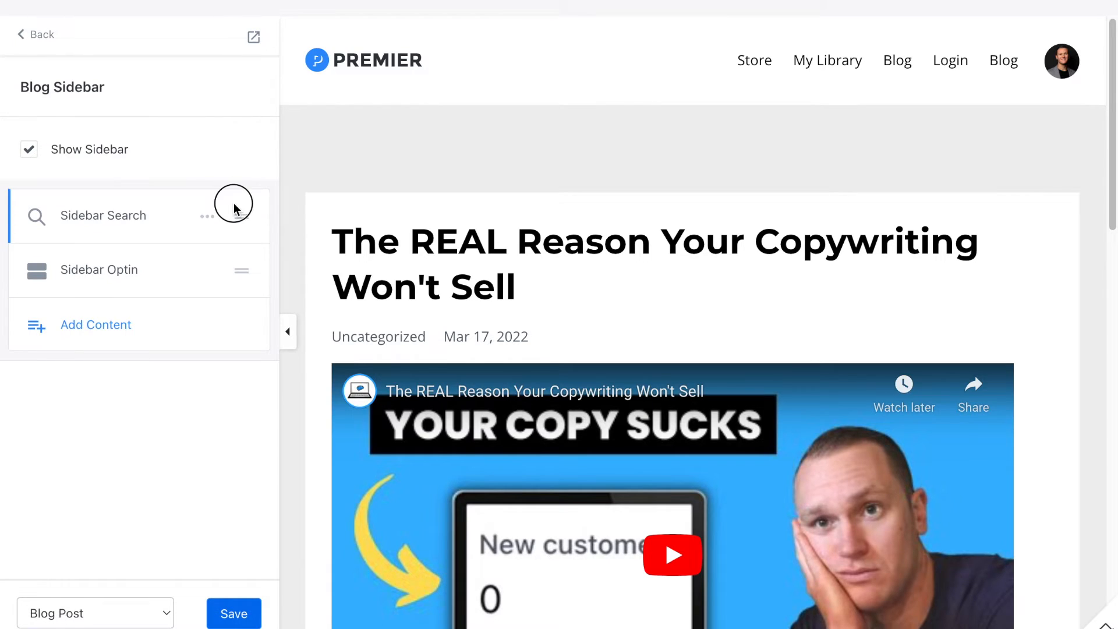
Step: Add a Social Links block below the Sidebar Optin block and check the sidebar at full page width
{"action": "left_click", "coordinate": [104, 330]}
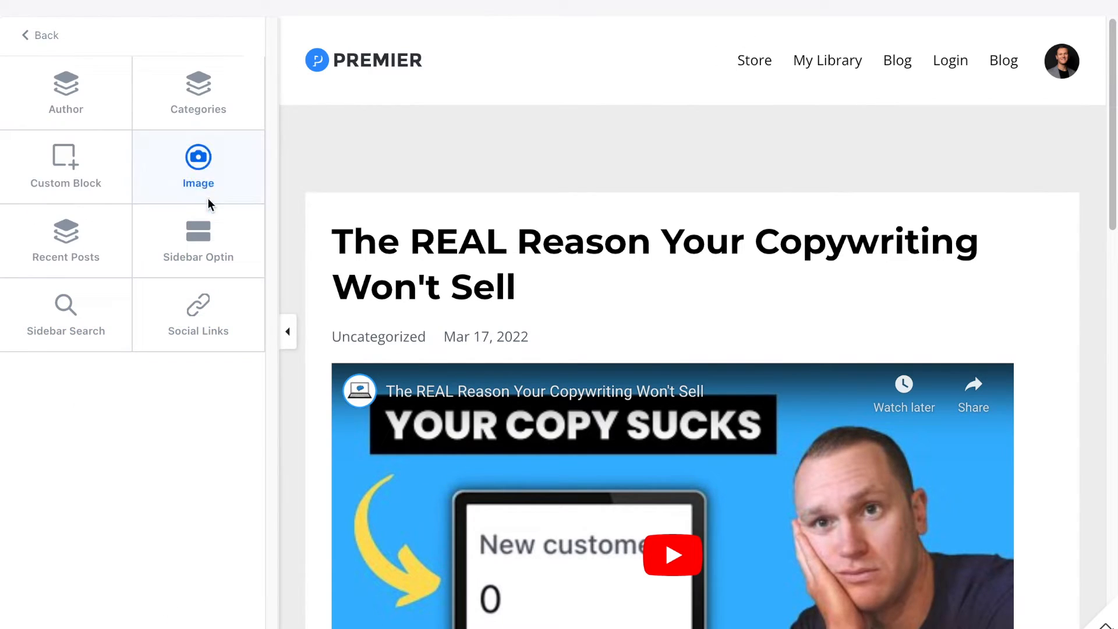
{"action": "left_click", "coordinate": [176, 336]}
{"action": "left_click", "coordinate": [123, 345]}
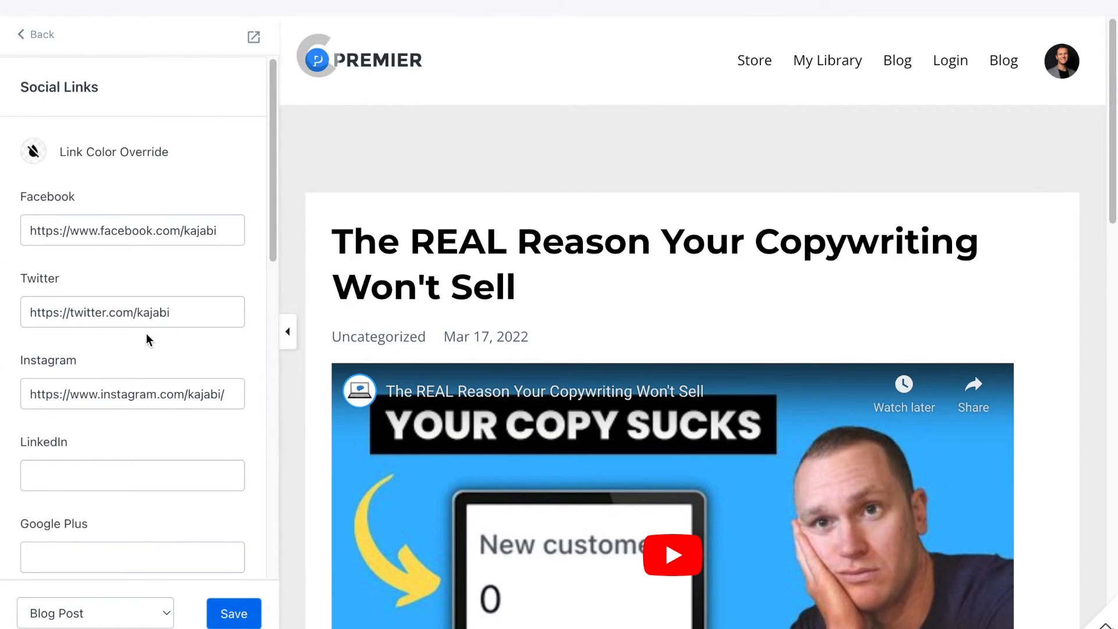
{"action": "left_click", "coordinate": [285, 333]}
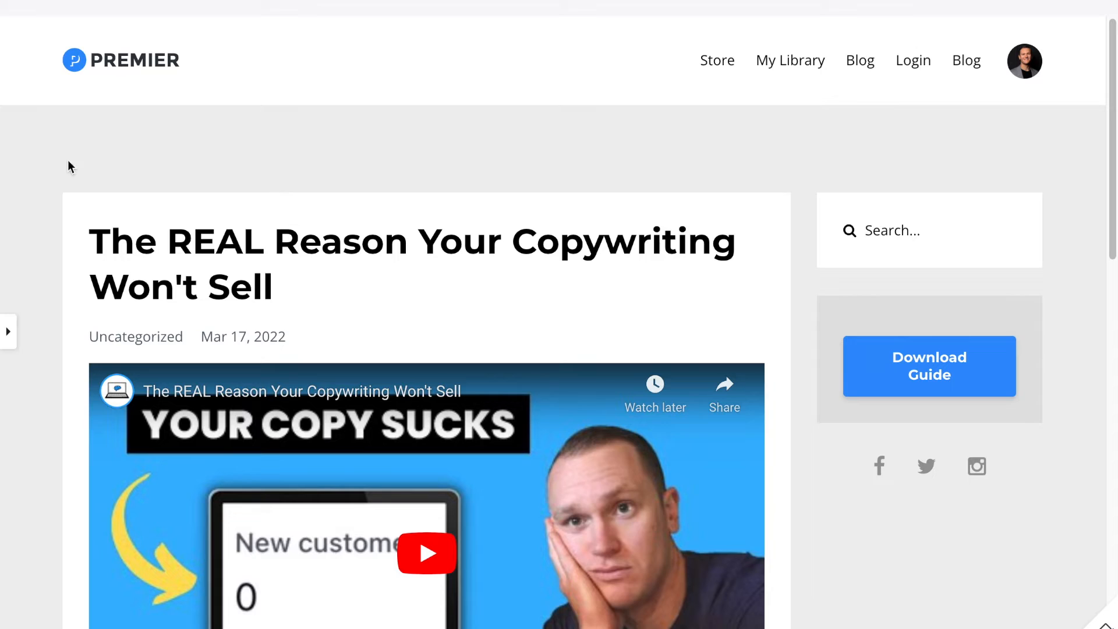
{"action": "left_click", "coordinate": [8, 331]}
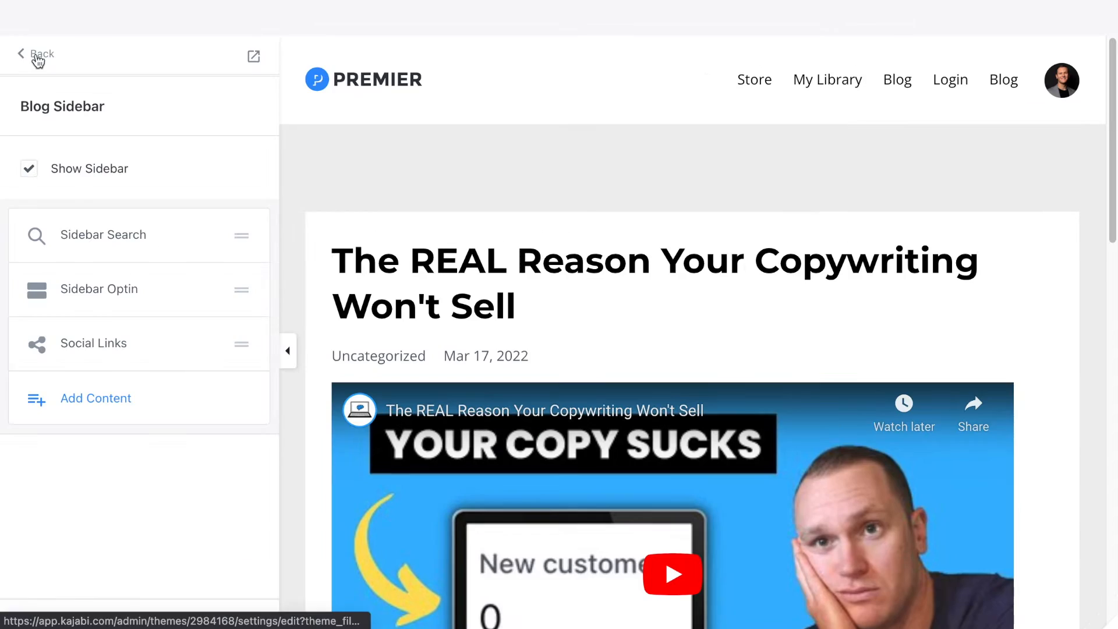
Step: Add an Image block below the social links in the blog sidebar and look over its image and action settings
{"action": "left_click", "coordinate": [92, 401]}
{"action": "left_click", "coordinate": [216, 211]}
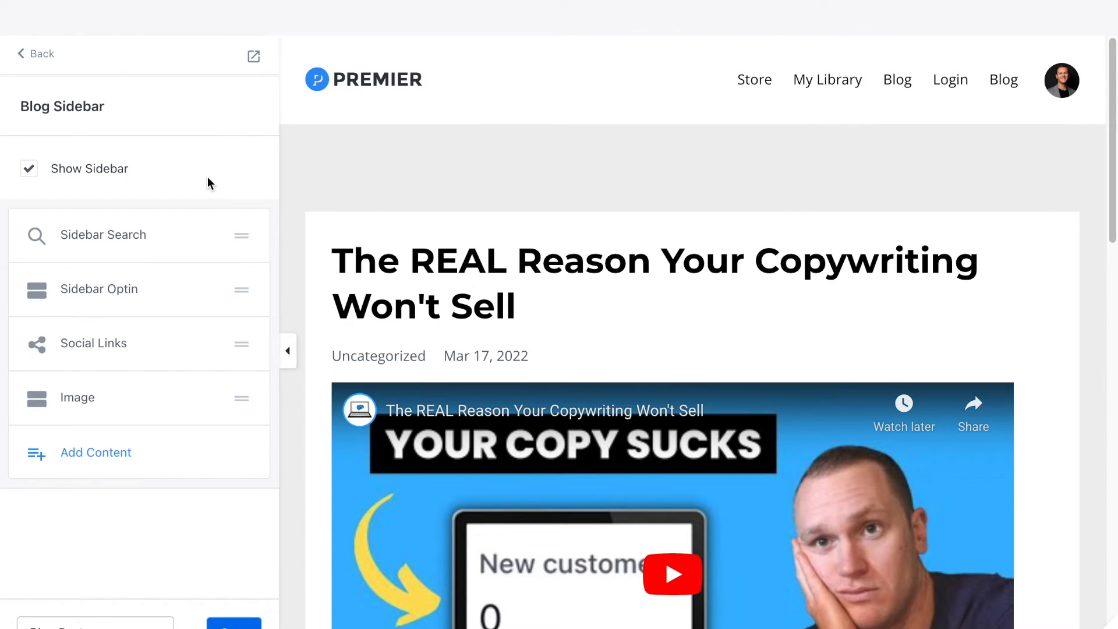
{"action": "left_click", "coordinate": [134, 393]}
{"action": "left_click", "coordinate": [38, 54]}
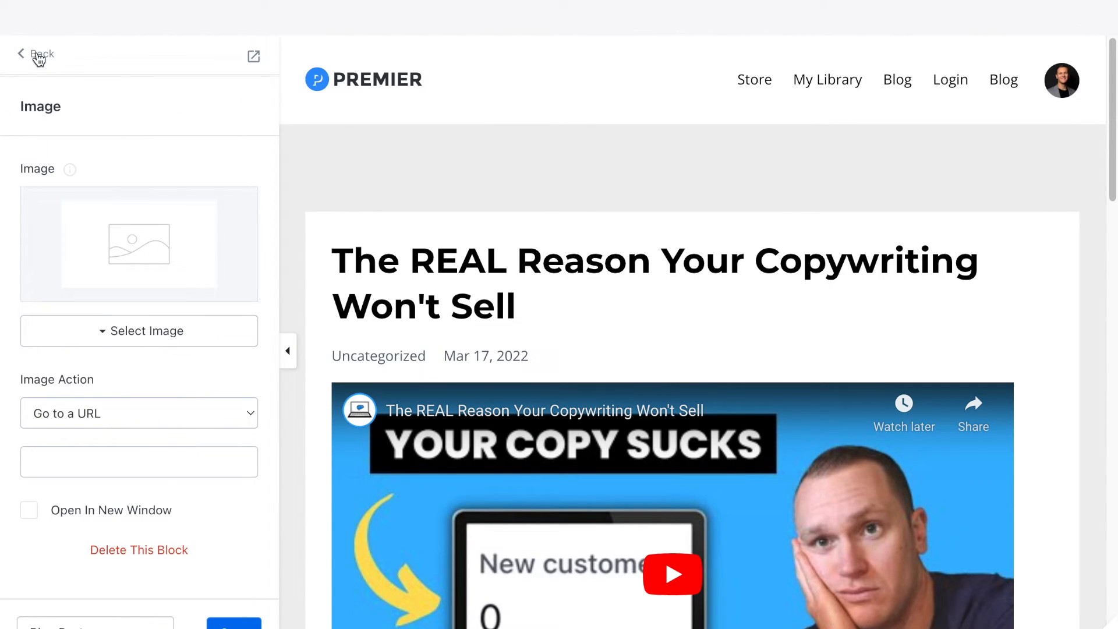
Step: Move the Image block directly below the Sidebar Search block in the blog sidebar and look at its options for selecting an image
{"action": "left_click", "coordinate": [237, 402]}
{"action": "left_click_drag", "start_coordinate": [237, 402], "coordinate": [239, 289]}
{"action": "scroll", "coordinate": [630, 425], "scroll_direction": "up", "scroll_amount": 10}
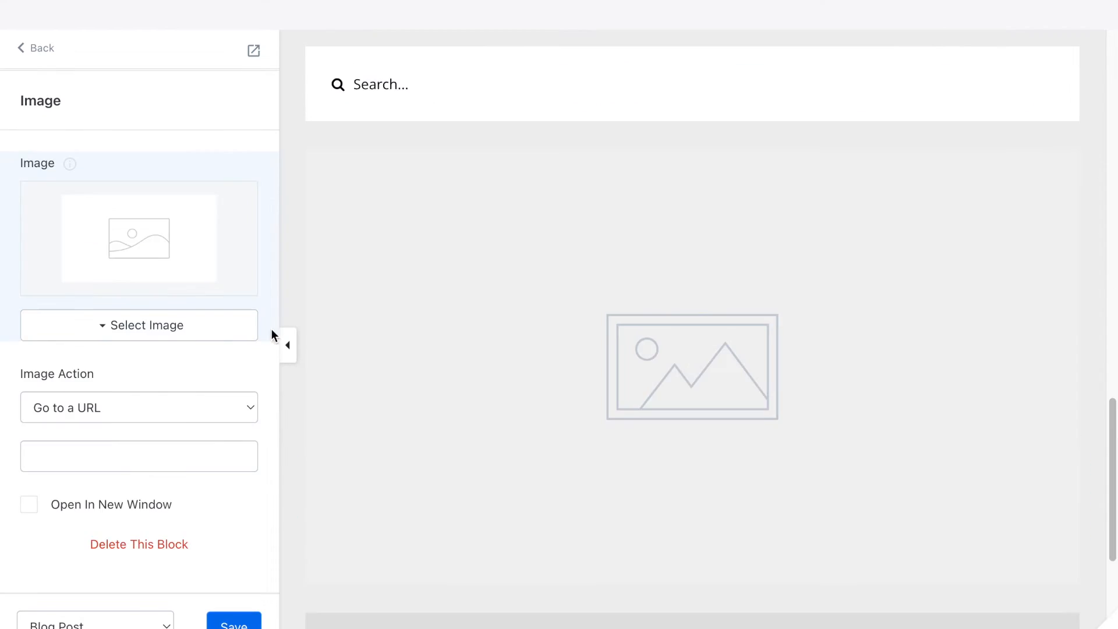
{"action": "left_click", "coordinate": [183, 326]}
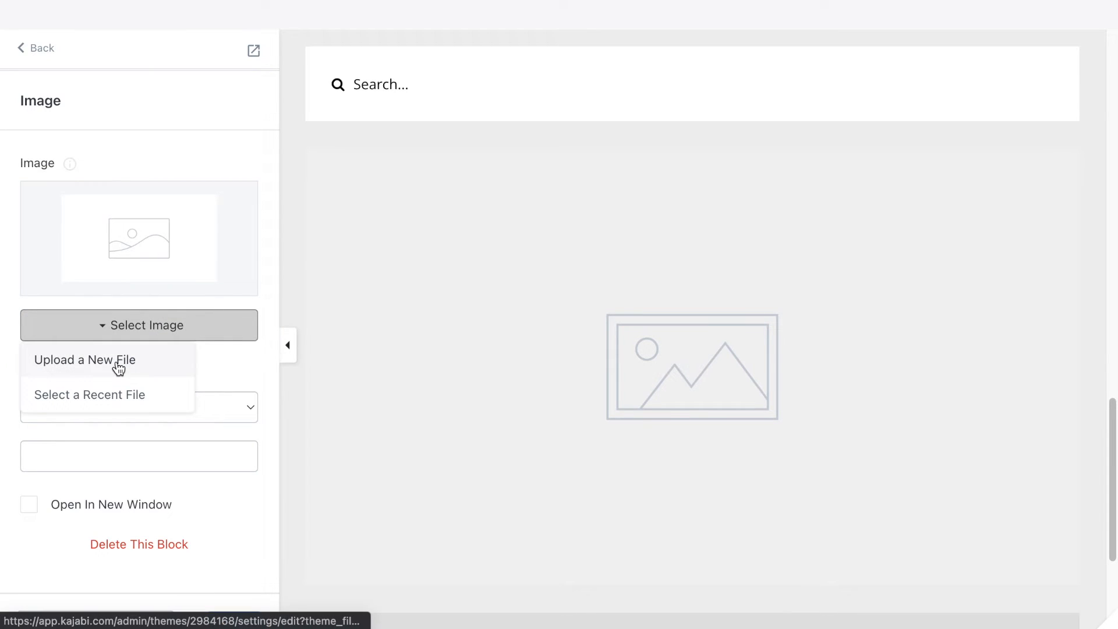
{"action": "left_click", "coordinate": [213, 362]}
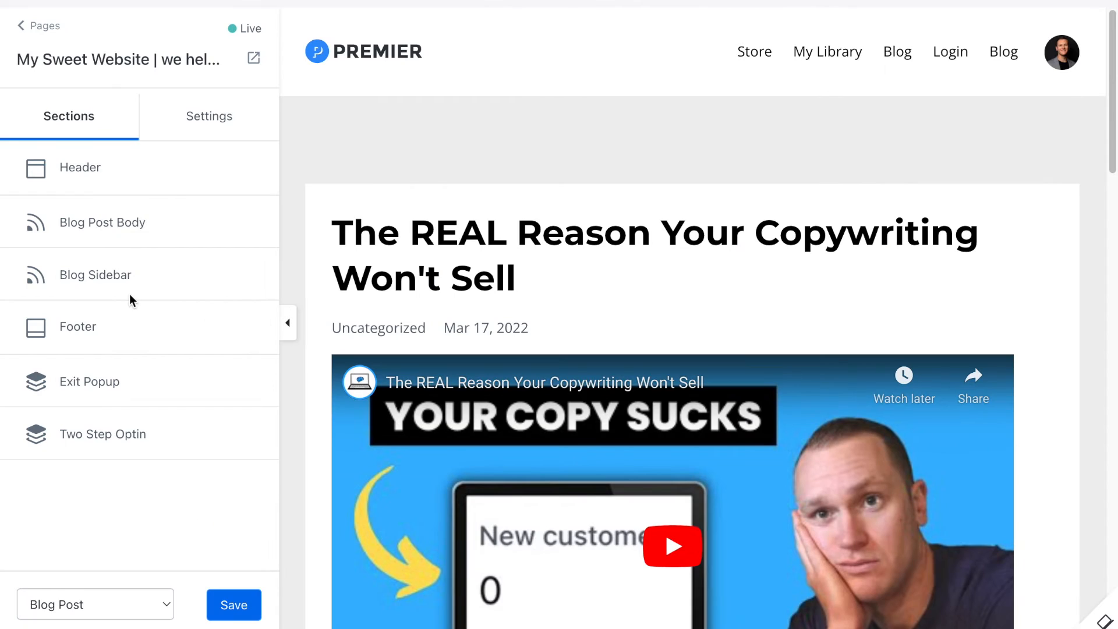
Step: Add an Opt In block to the Blog Post Body section
{"action": "left_click", "coordinate": [101, 224]}
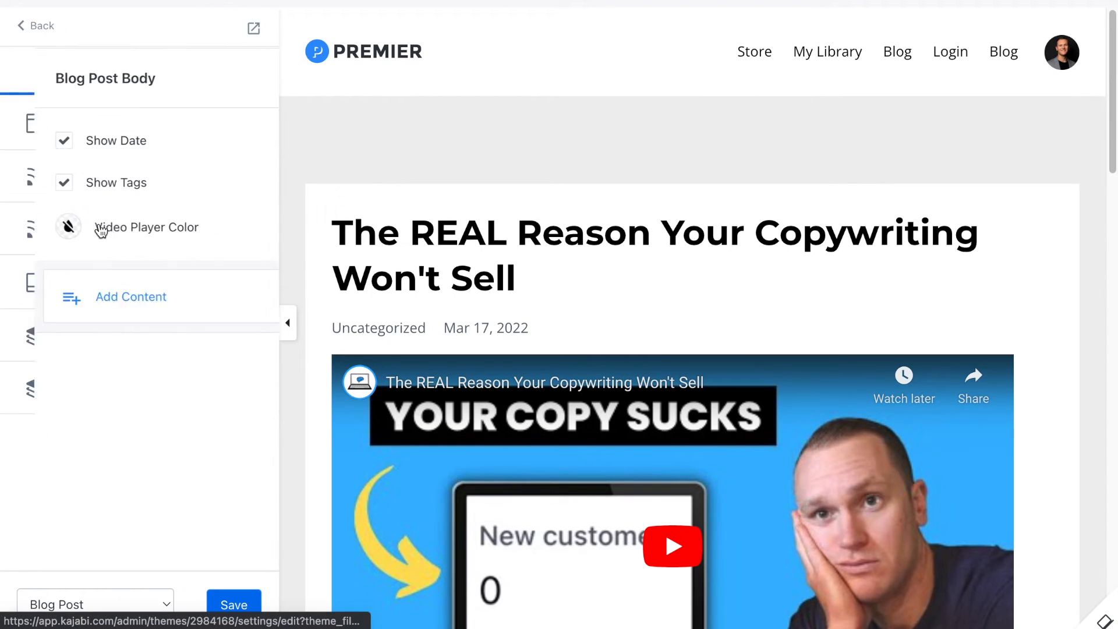
{"action": "left_click", "coordinate": [91, 300]}
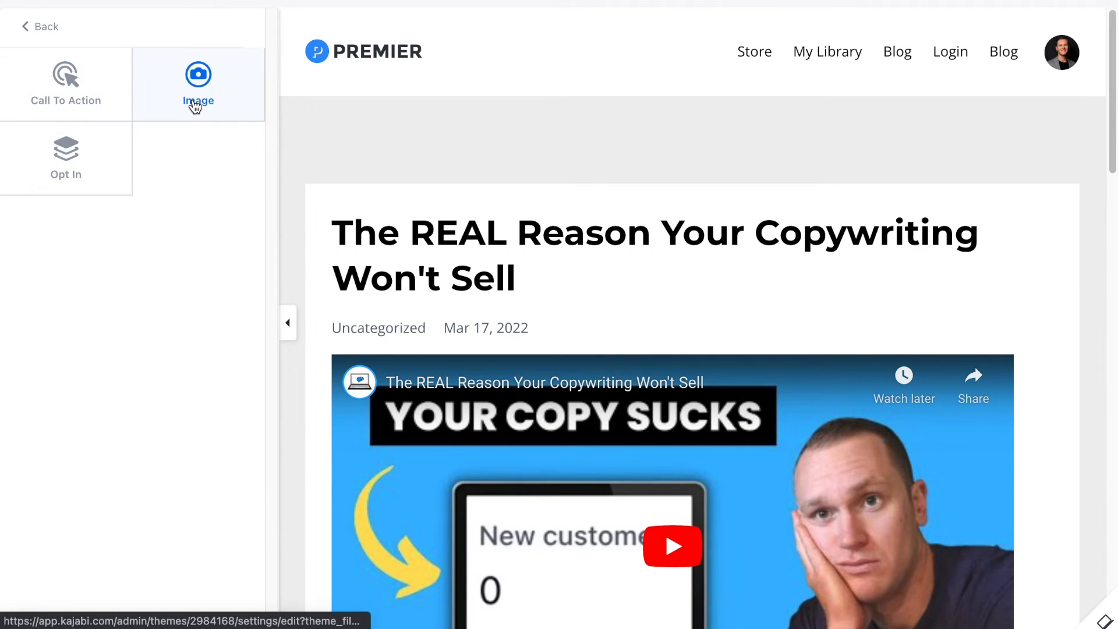
{"action": "left_click", "coordinate": [66, 180]}
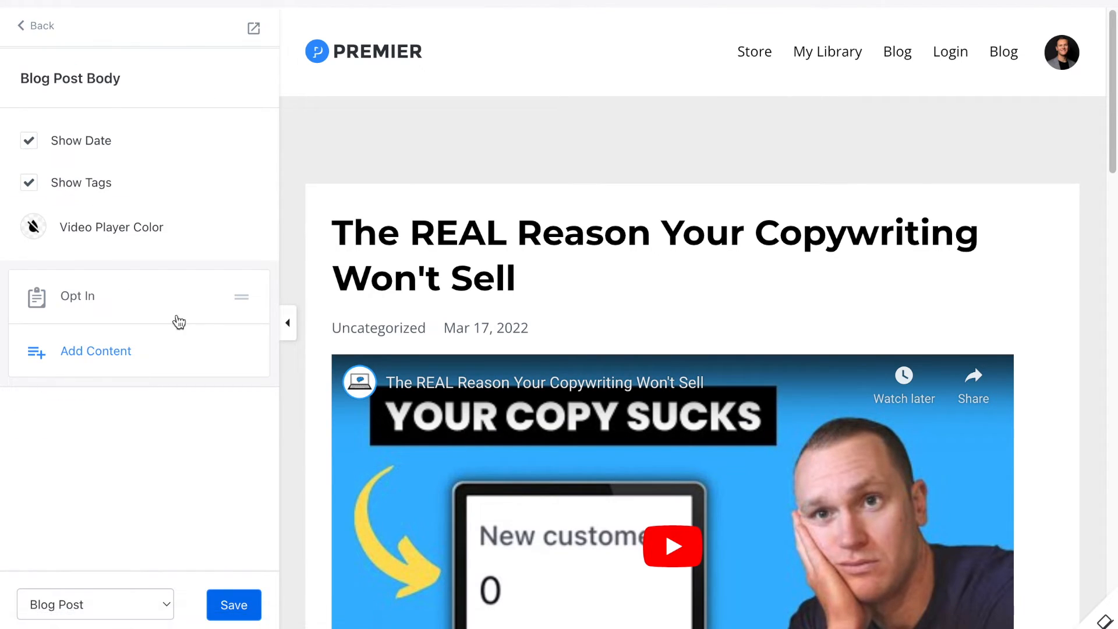
Step: Connect the blog post body's Opt In block to the Freebie Form
{"action": "left_click", "coordinate": [113, 304]}
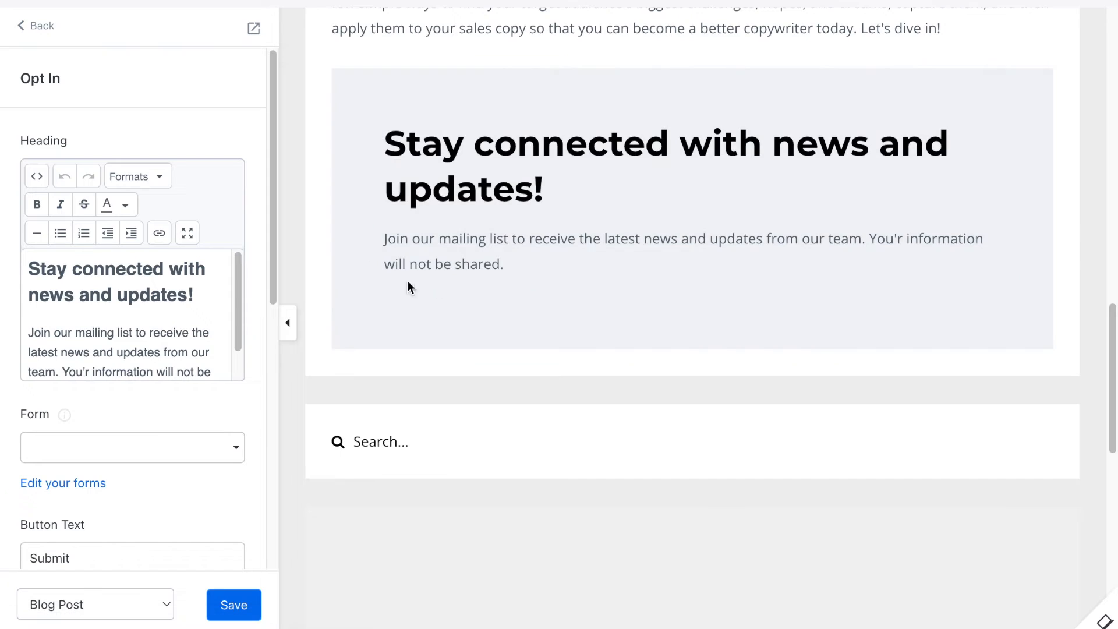
{"action": "scroll", "coordinate": [6, 361], "scroll_direction": "down", "scroll_amount": 2}
{"action": "scroll", "coordinate": [1, 367], "scroll_direction": "down", "scroll_amount": 2}
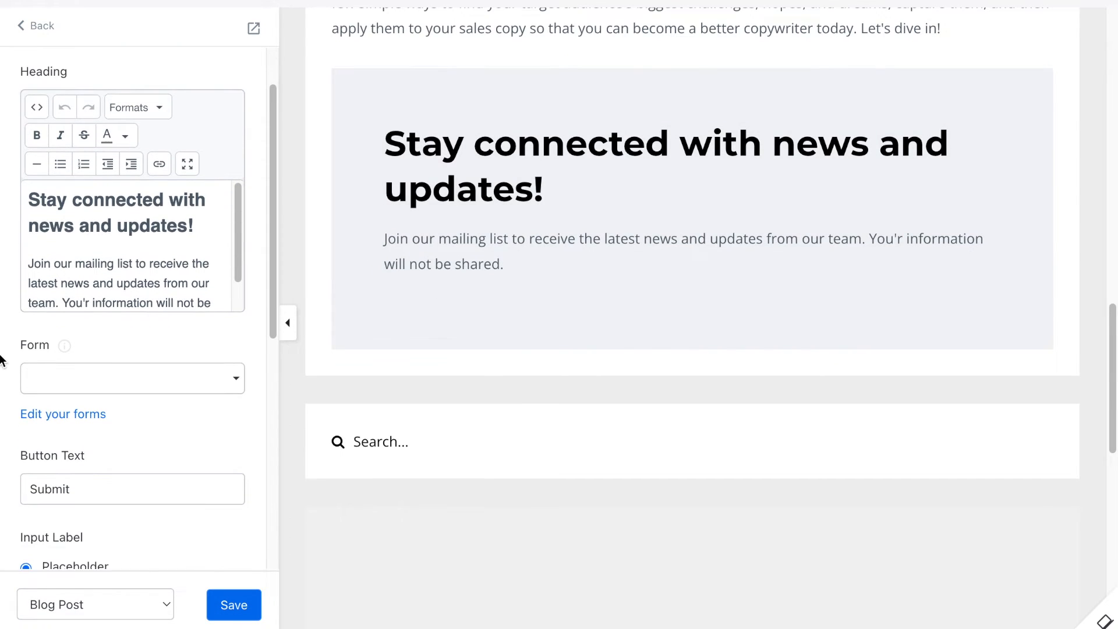
{"action": "left_click", "coordinate": [143, 376]}
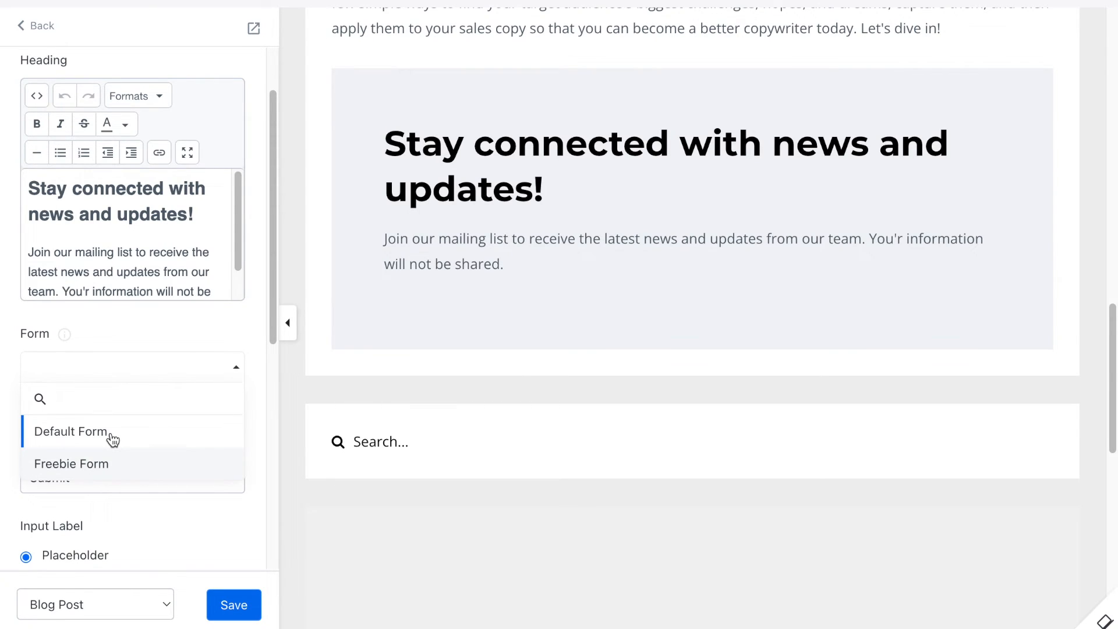
{"action": "left_click", "coordinate": [130, 466]}
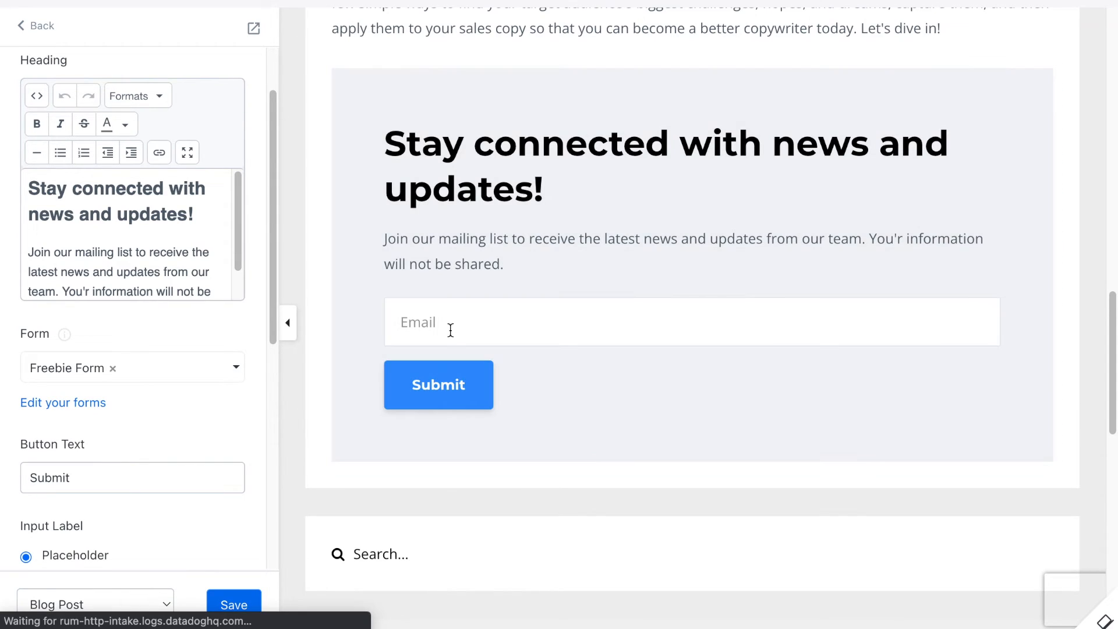
Step: Examine the example post's opt-in form at the end of the article, plus the free guide offer and social links in its sidebar
{"action": "scroll", "coordinate": [164, 233], "scroll_direction": "up", "scroll_amount": 1}
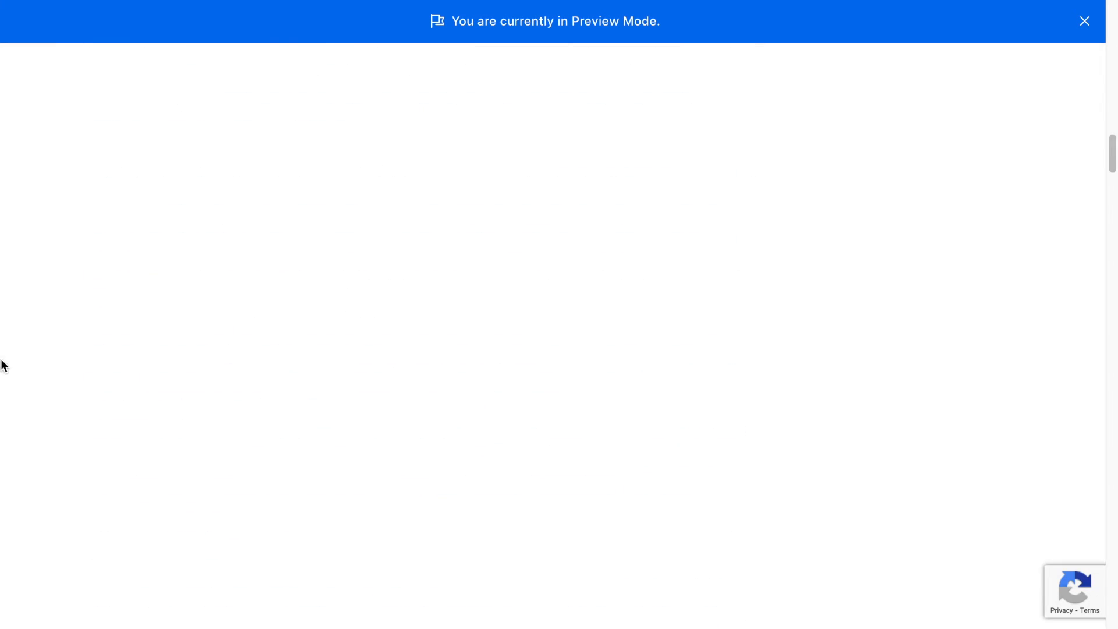
{"action": "scroll", "coordinate": [3, 366], "scroll_direction": "down", "scroll_amount": 20}
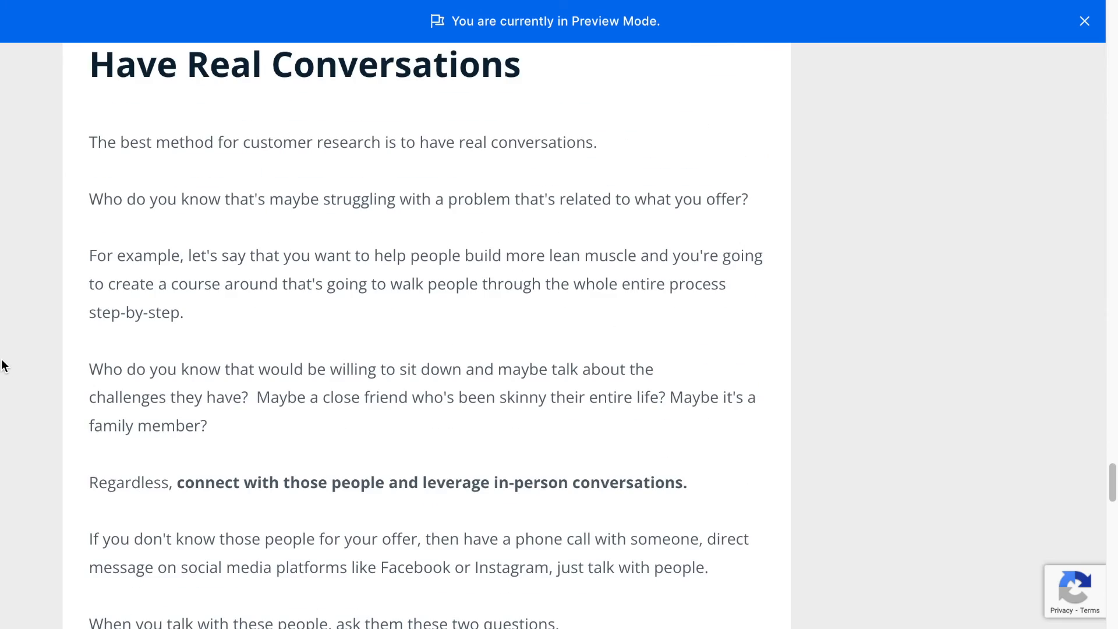
{"action": "scroll", "coordinate": [3, 366], "scroll_direction": "down", "scroll_amount": 20}
{"action": "scroll", "coordinate": [3, 366], "scroll_direction": "up", "scroll_amount": 4}
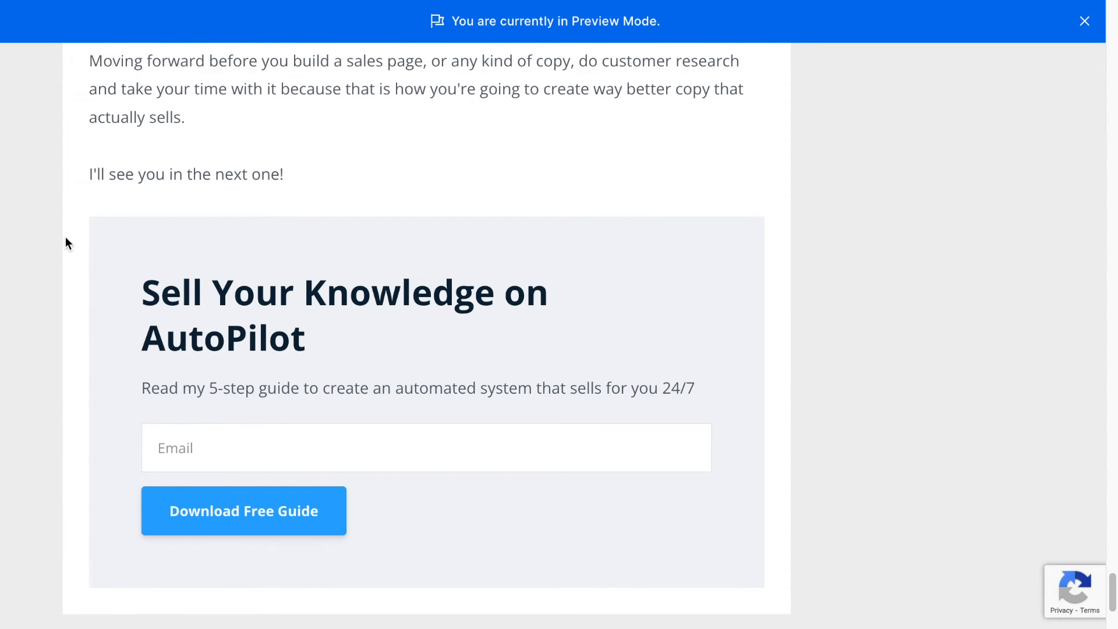
{"action": "scroll", "coordinate": [64, 245], "scroll_direction": "down", "scroll_amount": 1}
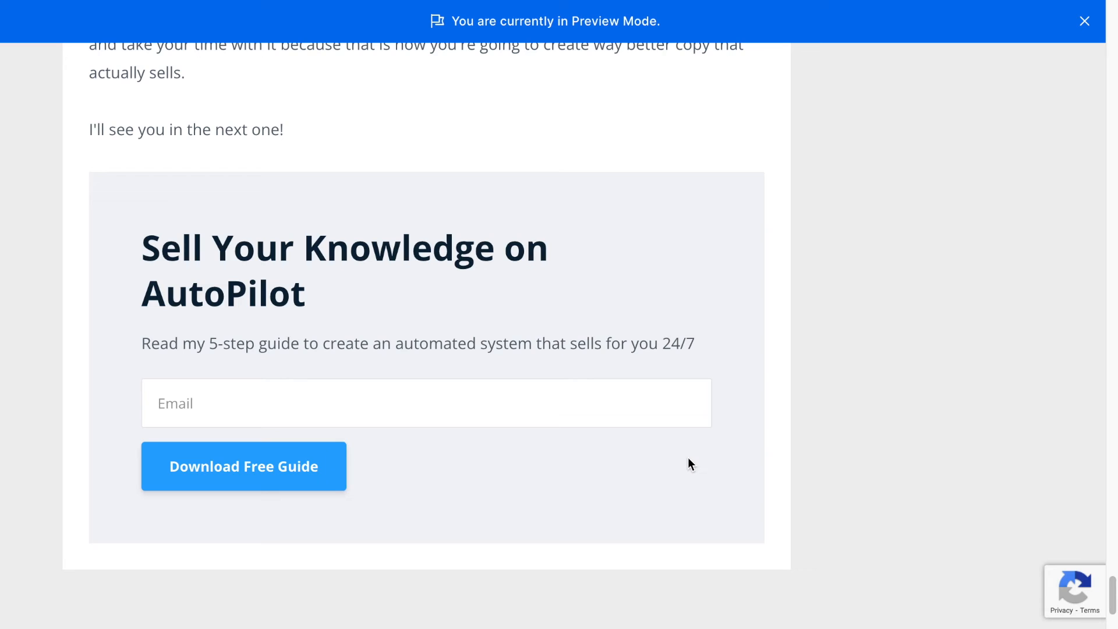
{"action": "scroll", "coordinate": [269, 369], "scroll_direction": "up", "scroll_amount": 20}
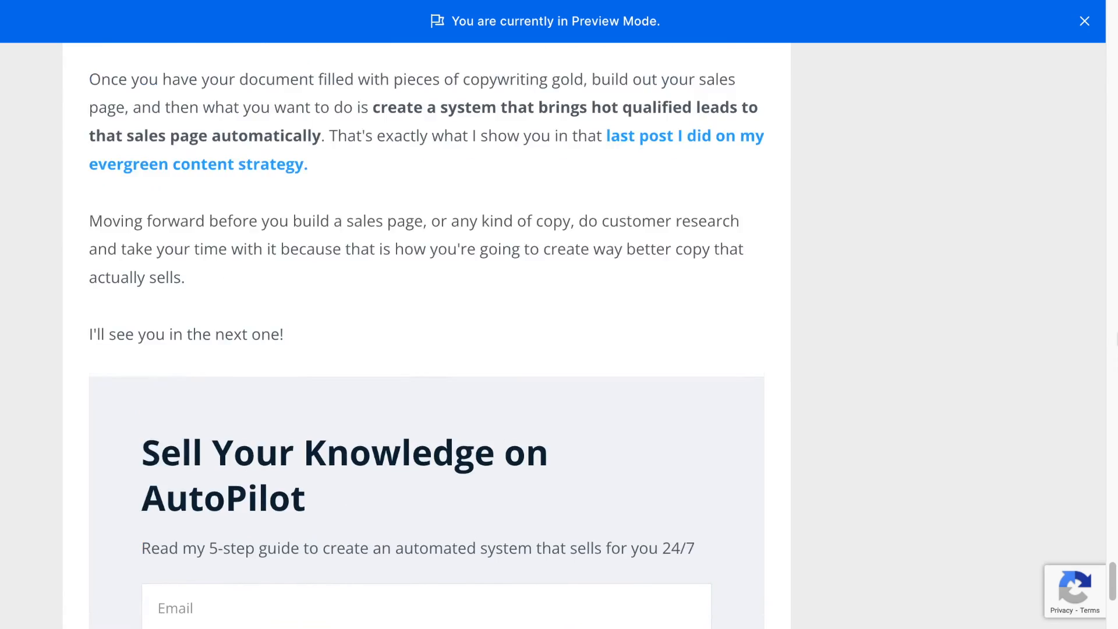
{"action": "scroll", "coordinate": [965, 354], "scroll_direction": "down", "scroll_amount": 6}
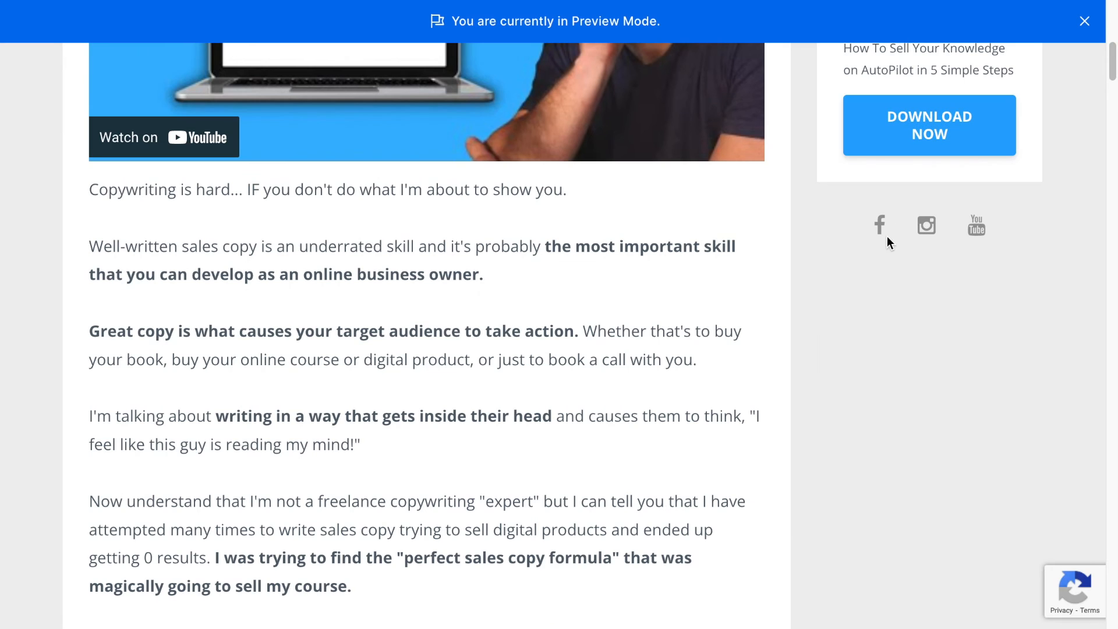
{"action": "scroll", "coordinate": [886, 236], "scroll_direction": "up", "scroll_amount": 3}
{"action": "scroll", "coordinate": [894, 500], "scroll_direction": "up", "scroll_amount": 2}
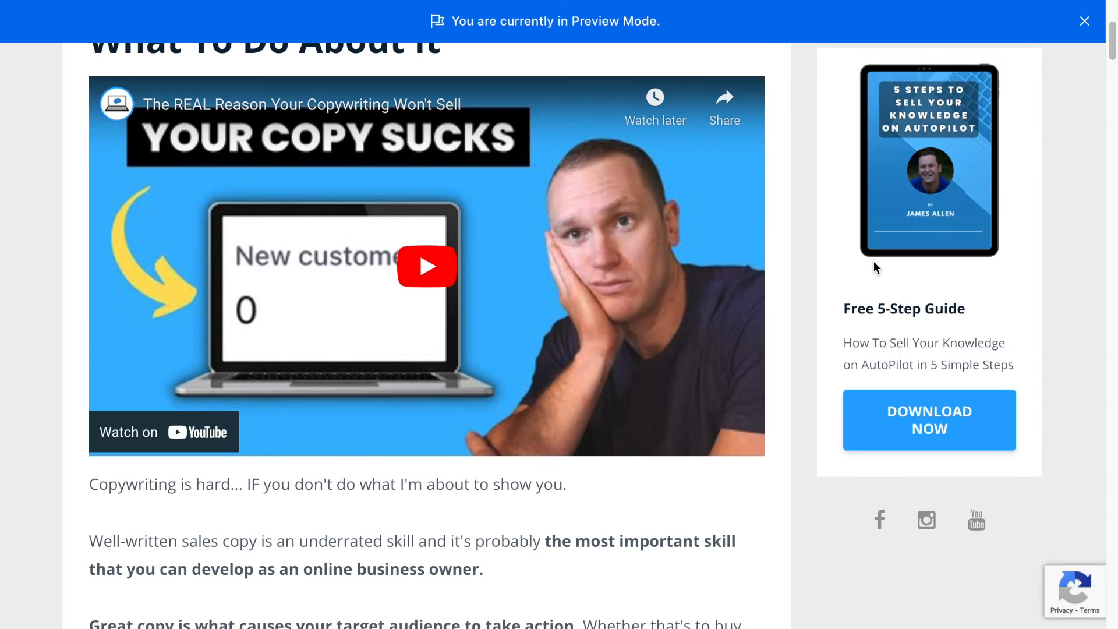